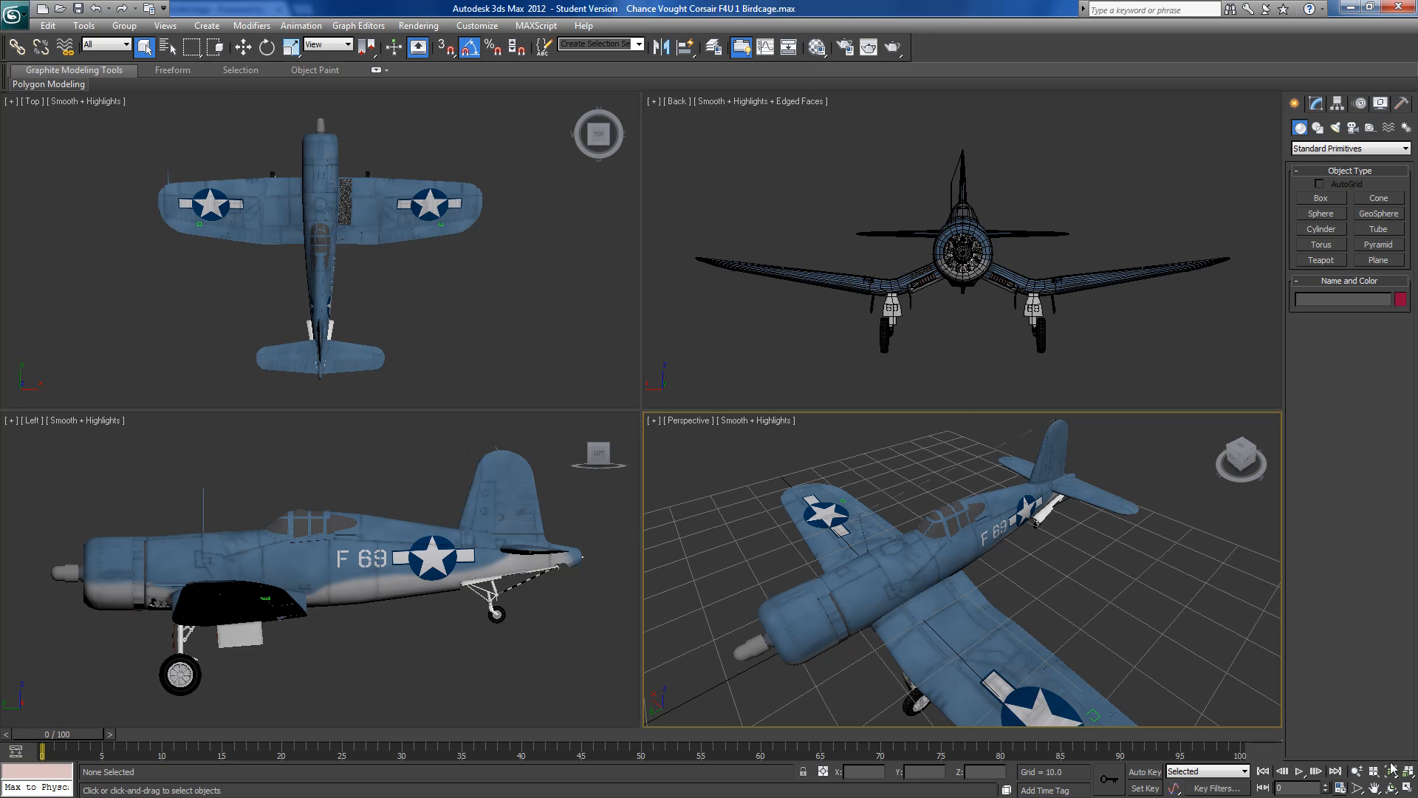
Maximize the Perspective viewport and turn on its safe frames
{"action": "left_click", "coordinate": [1408, 788]}
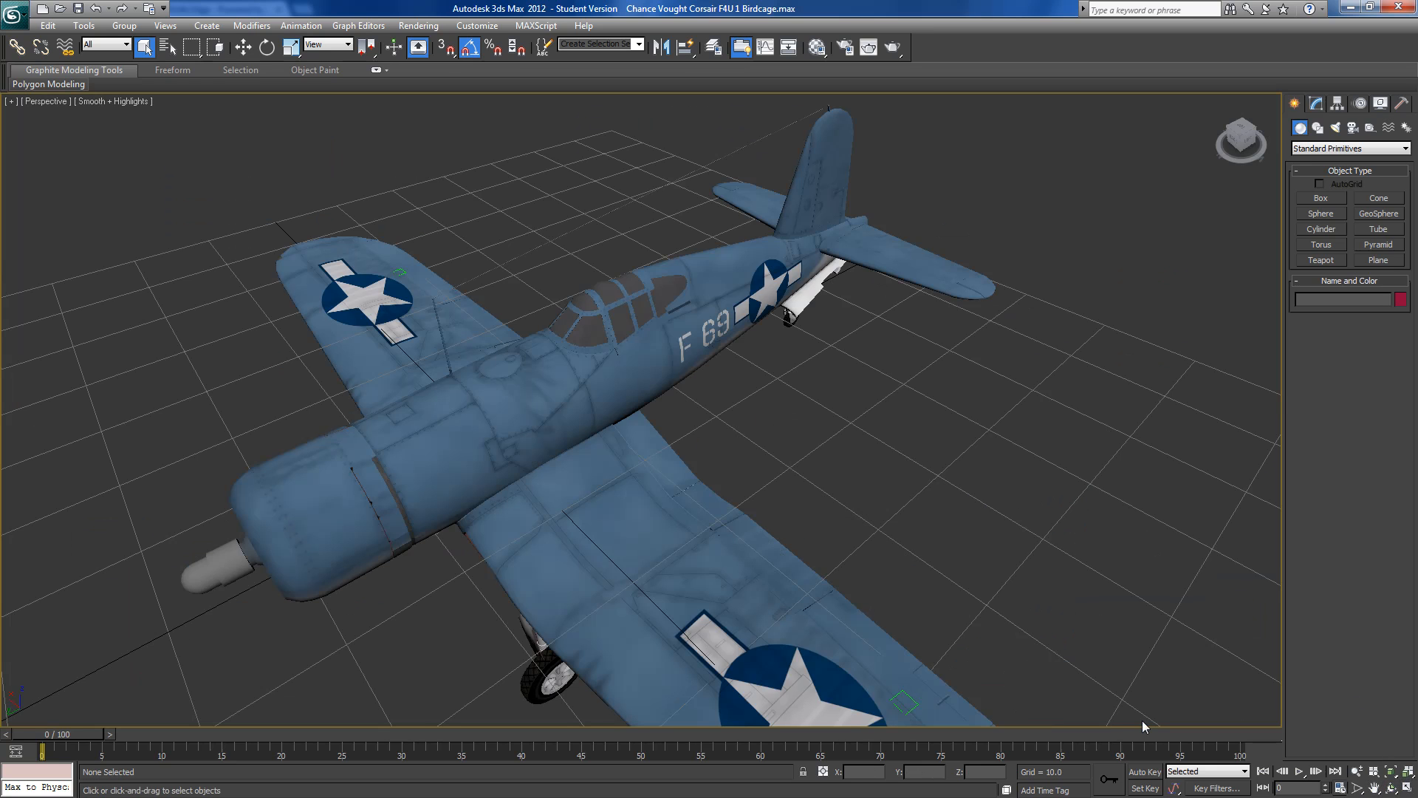
{"action": "middle_click_drag", "start_coordinate": [811, 573], "coordinate": [811, 552], "text": "alt"}
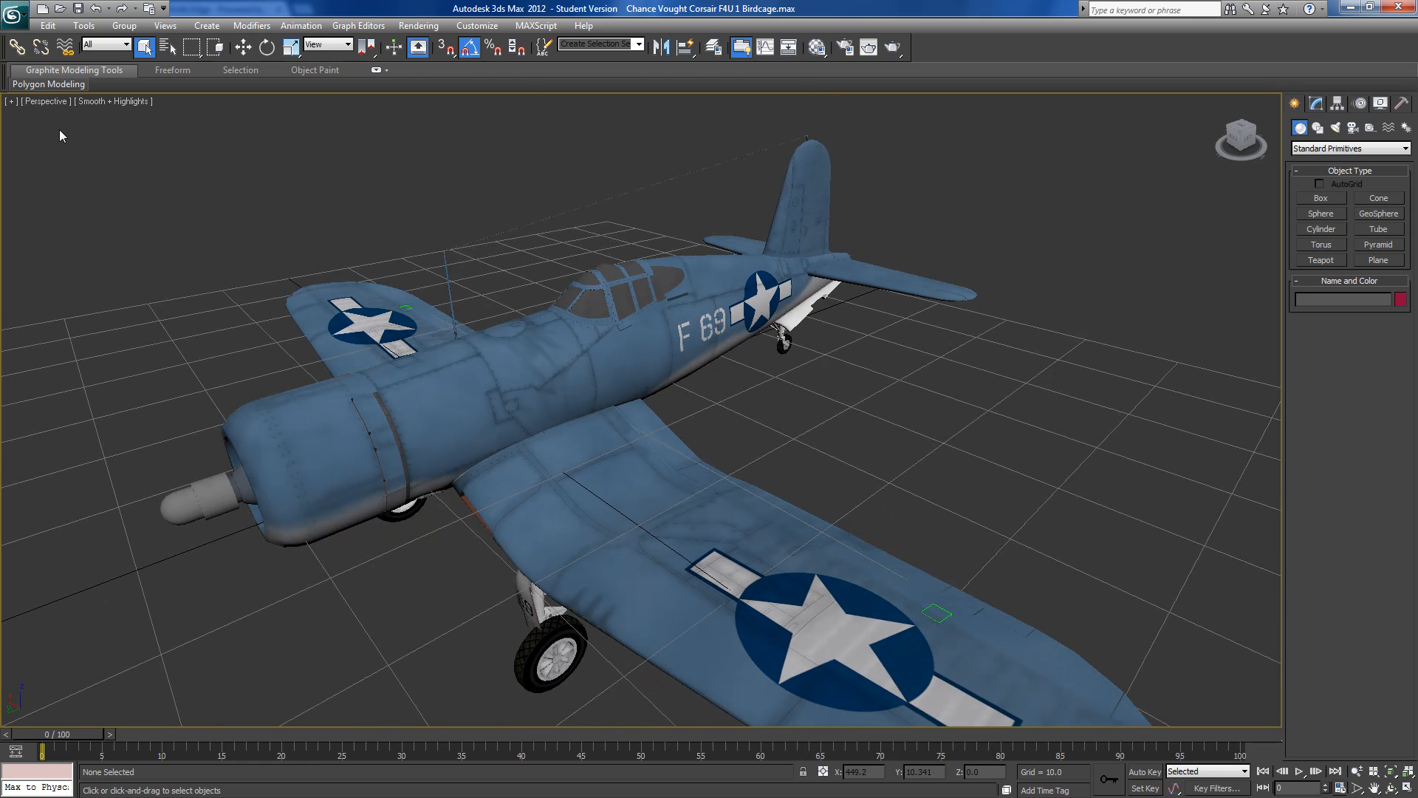
{"action": "left_click", "coordinate": [36, 101]}
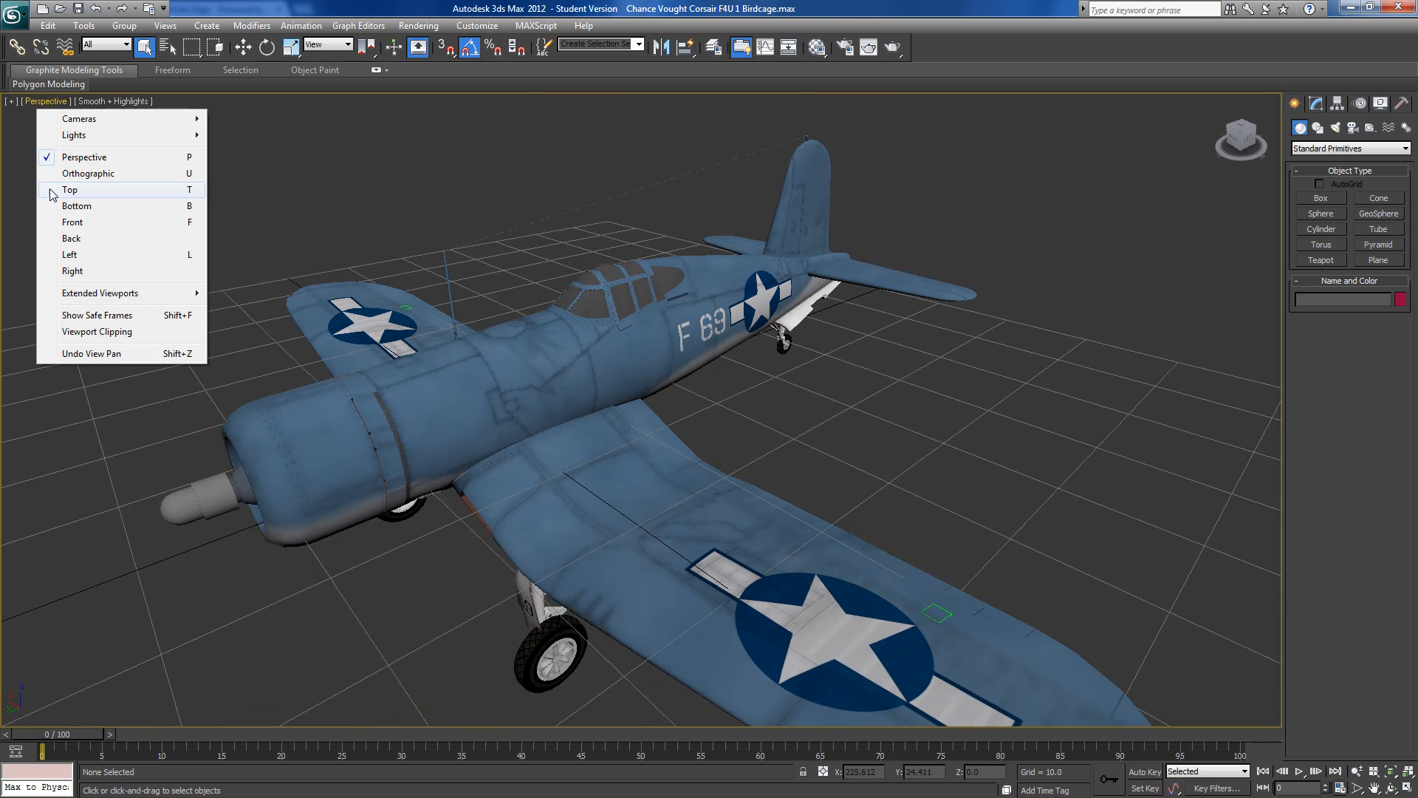
{"action": "left_click", "coordinate": [87, 316]}
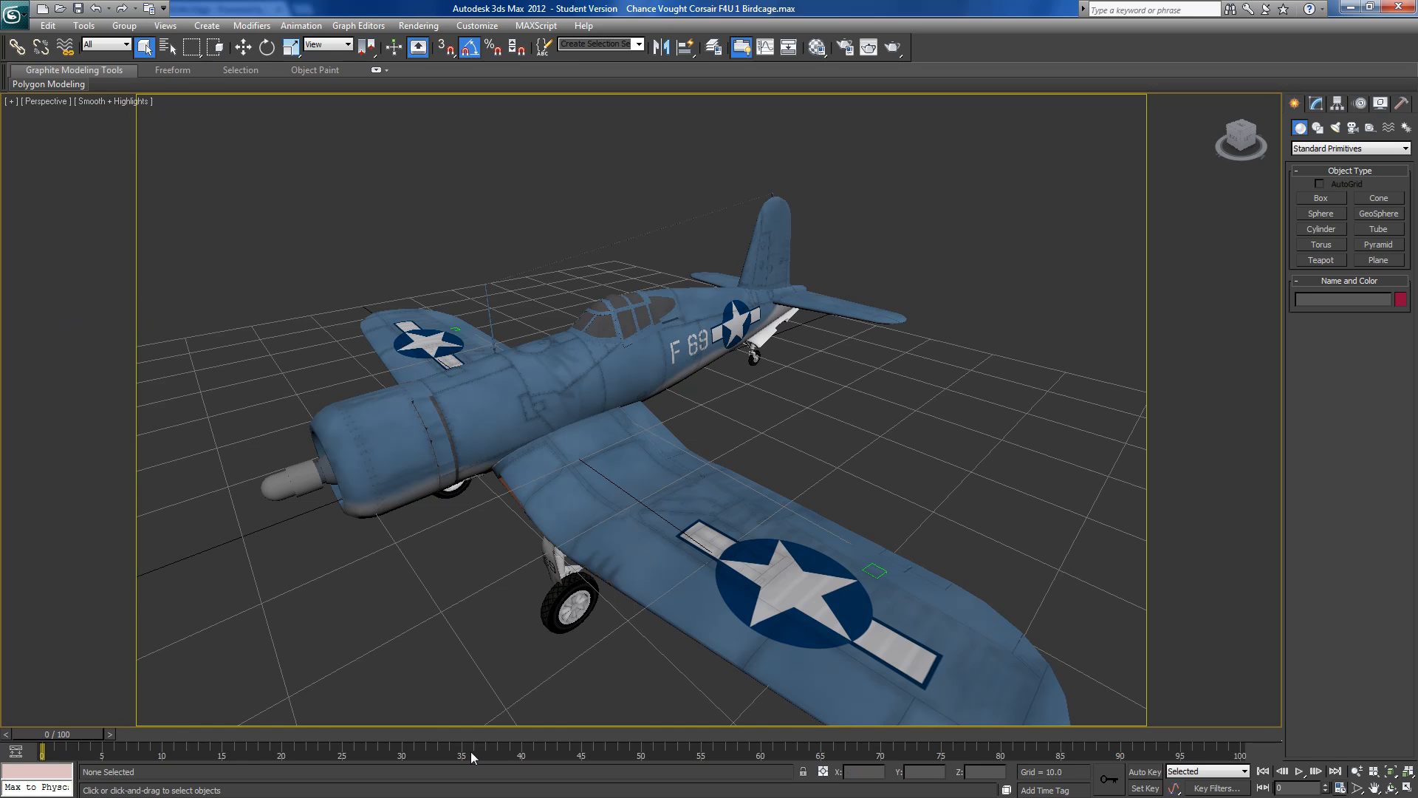
Compose the whole aircraft inside the safe frame, start a test render of the Perspective view, and close the rendered frame
{"action": "middle_click_drag", "start_coordinate": [581, 411], "coordinate": [634, 421]}
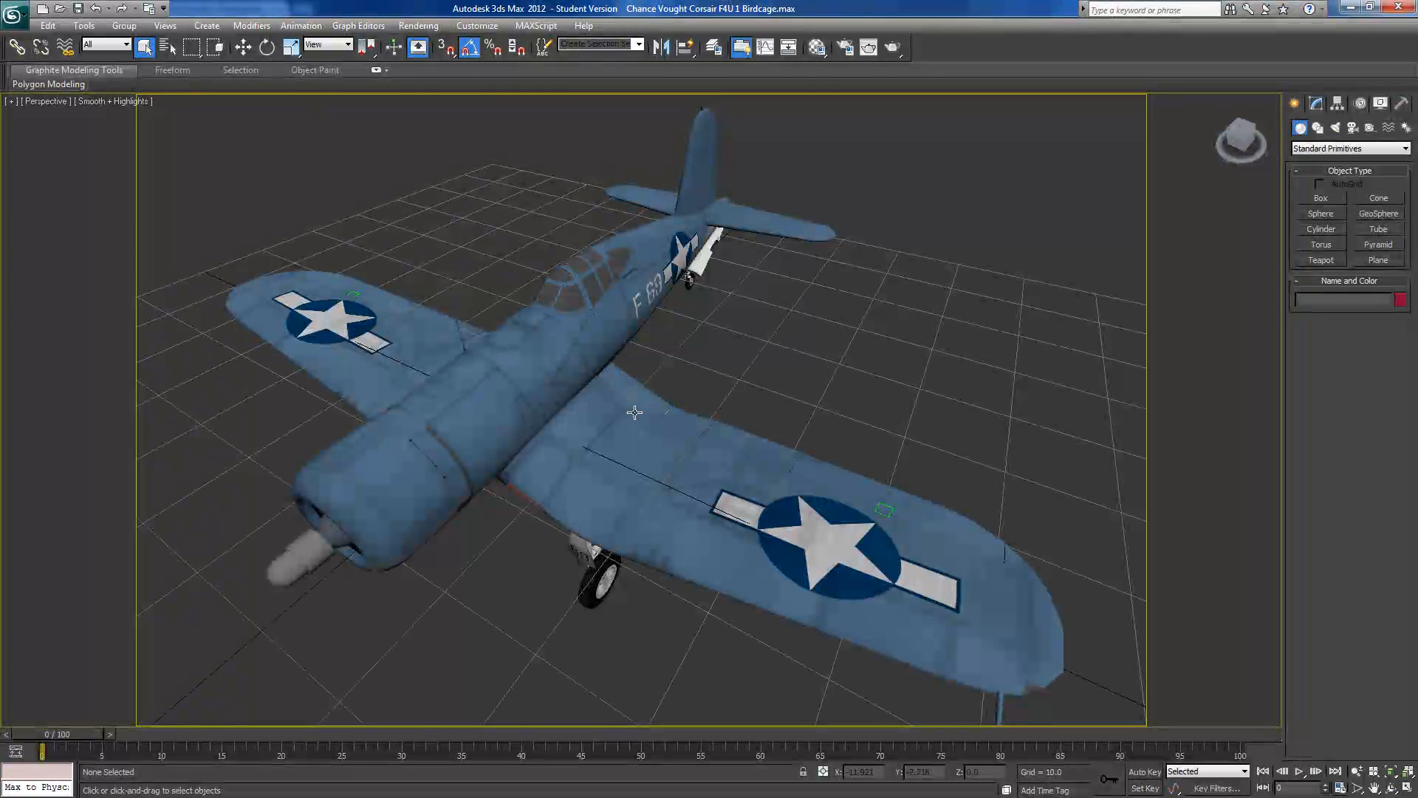
{"action": "scroll", "coordinate": [633, 408], "scroll_direction": "up", "scroll_amount": 3}
{"action": "scroll", "coordinate": [633, 407], "scroll_direction": "down", "scroll_amount": 1}
{"action": "scroll", "coordinate": [634, 407], "scroll_direction": "down", "scroll_amount": 1}
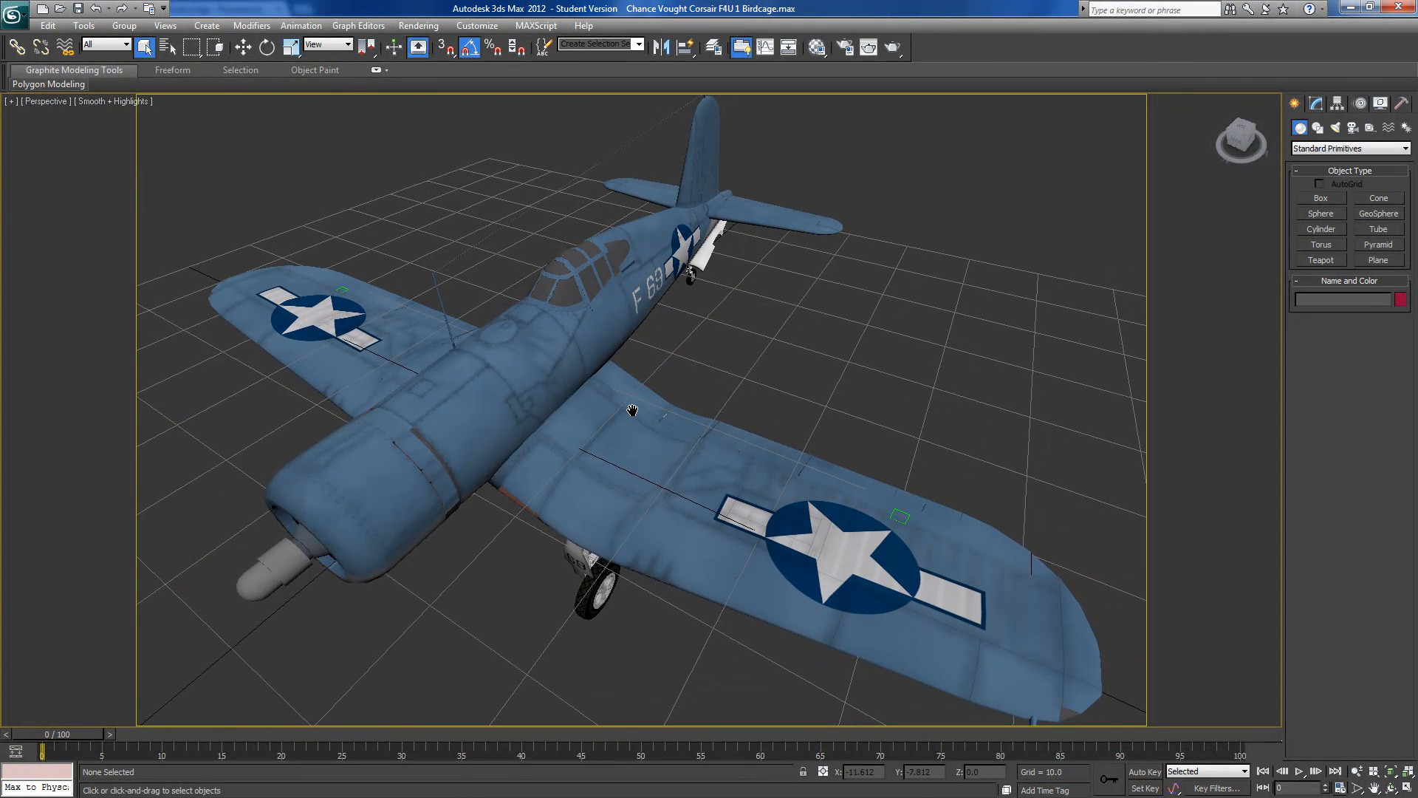
{"action": "scroll", "coordinate": [633, 410], "scroll_direction": "down", "scroll_amount": 1}
{"action": "middle_click_drag", "start_coordinate": [633, 414], "coordinate": [639, 403]}
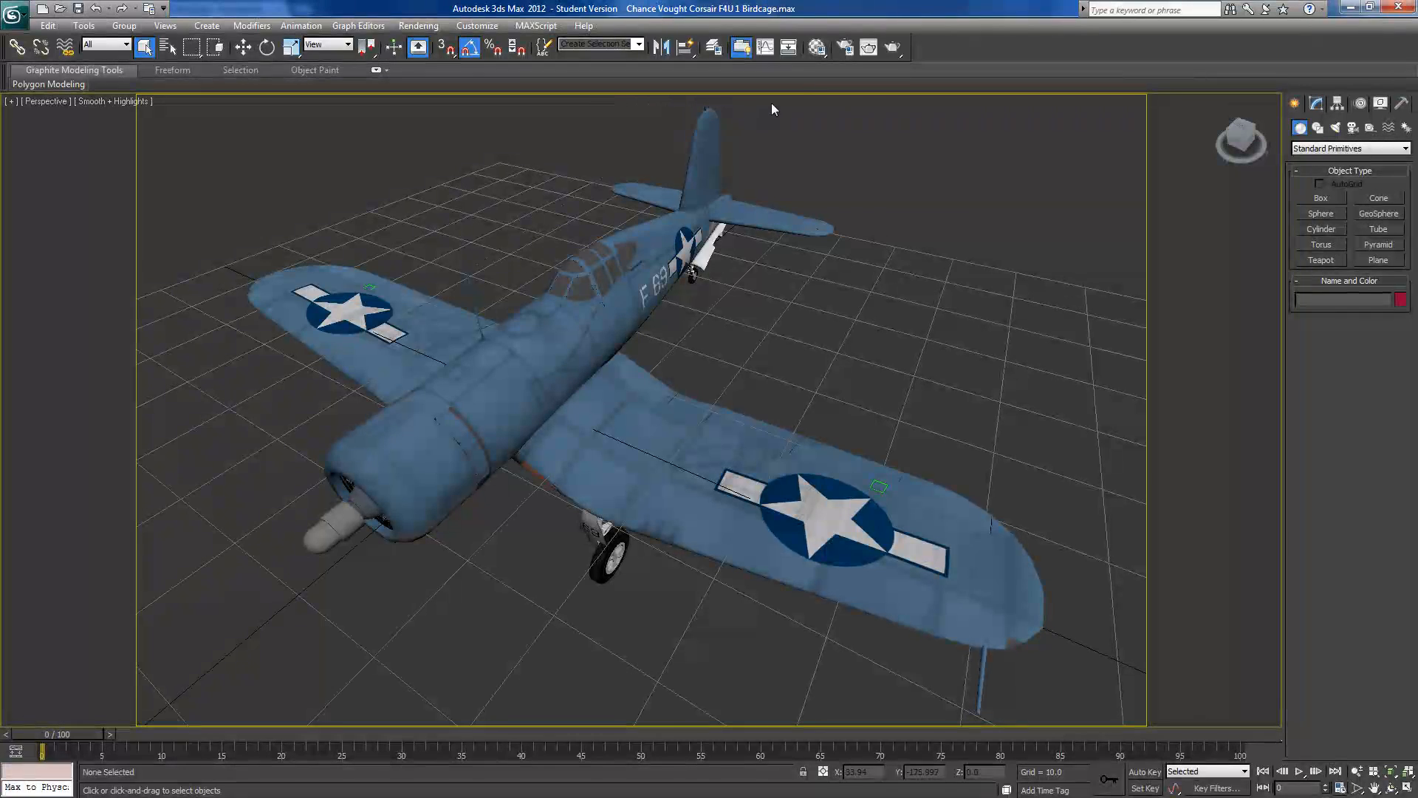
{"action": "left_click", "coordinate": [893, 50]}
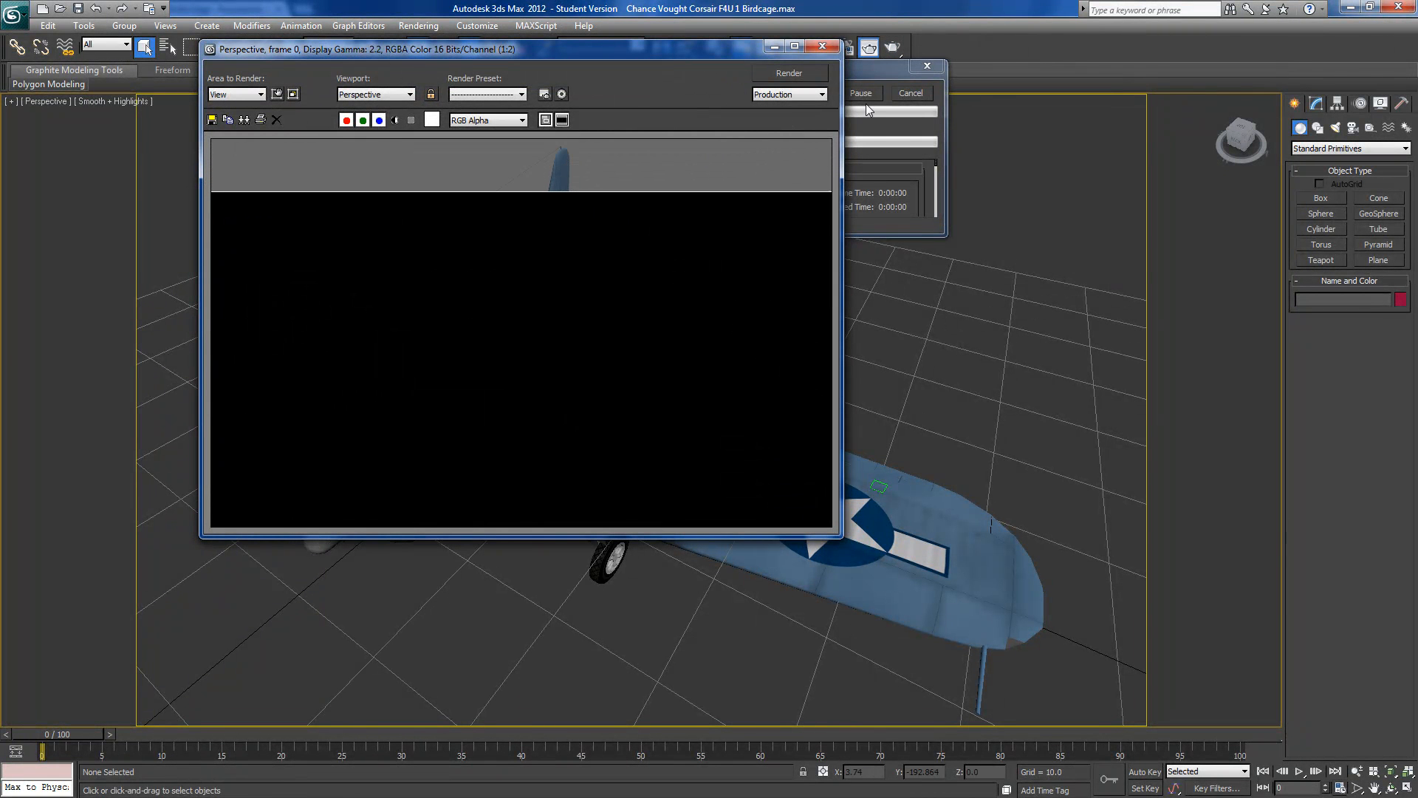
{"action": "left_click", "coordinate": [823, 47]}
Change the advanced lighting from Light Tracer to no lighting plug-in in Render Setup, accepting the discarded solution, and close the dialog
{"action": "left_click", "coordinate": [845, 49]}
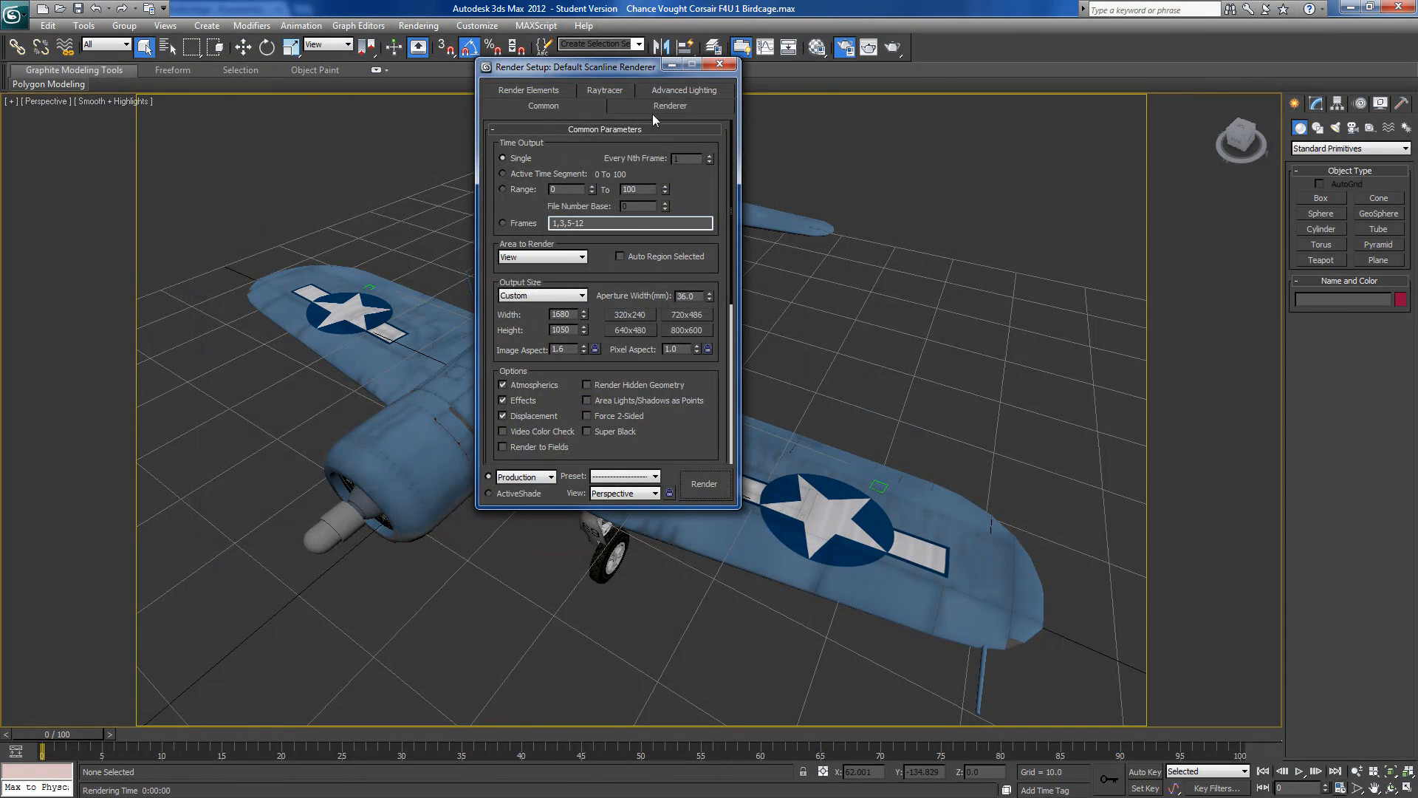
{"action": "left_click", "coordinate": [664, 90]}
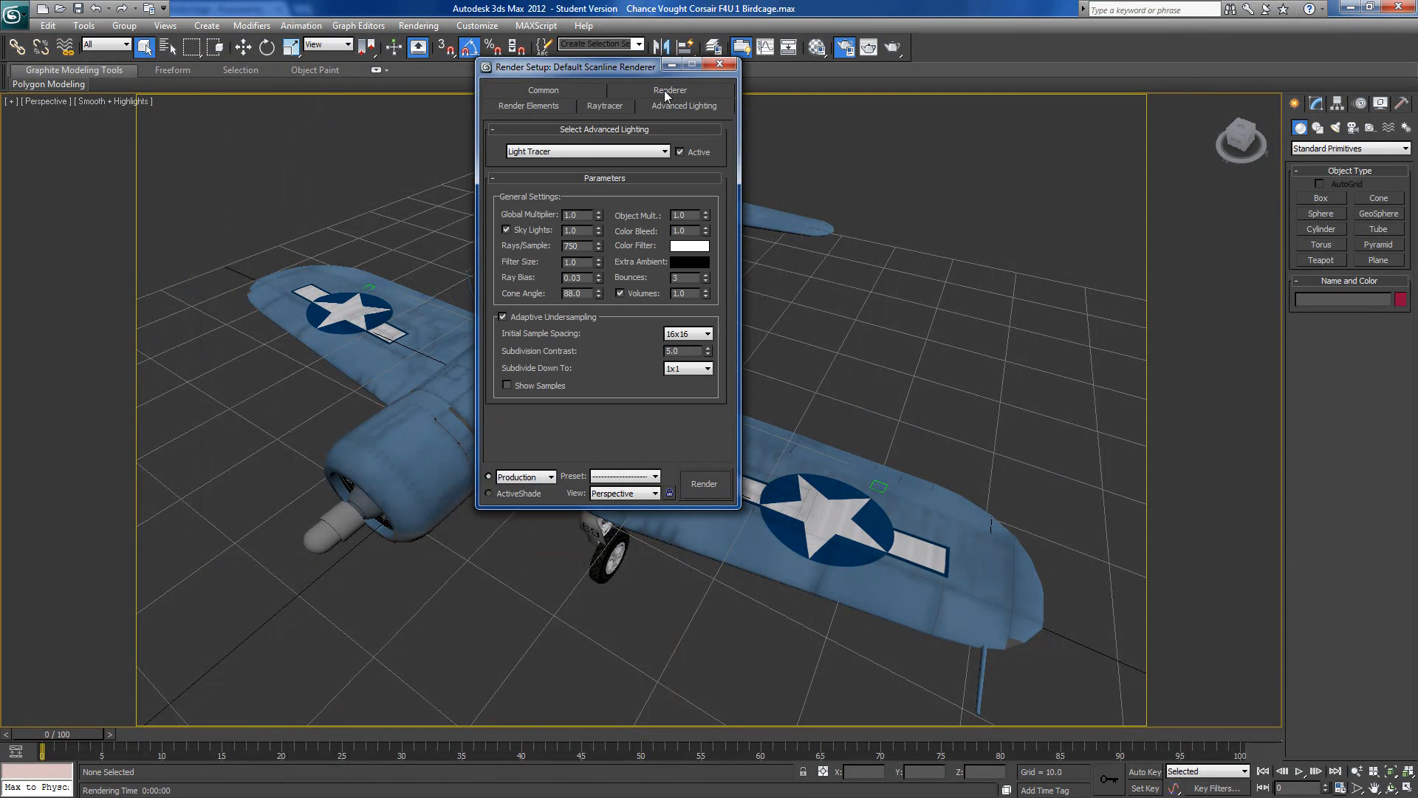
{"action": "left_click", "coordinate": [665, 151]}
{"action": "left_click", "coordinate": [650, 169]}
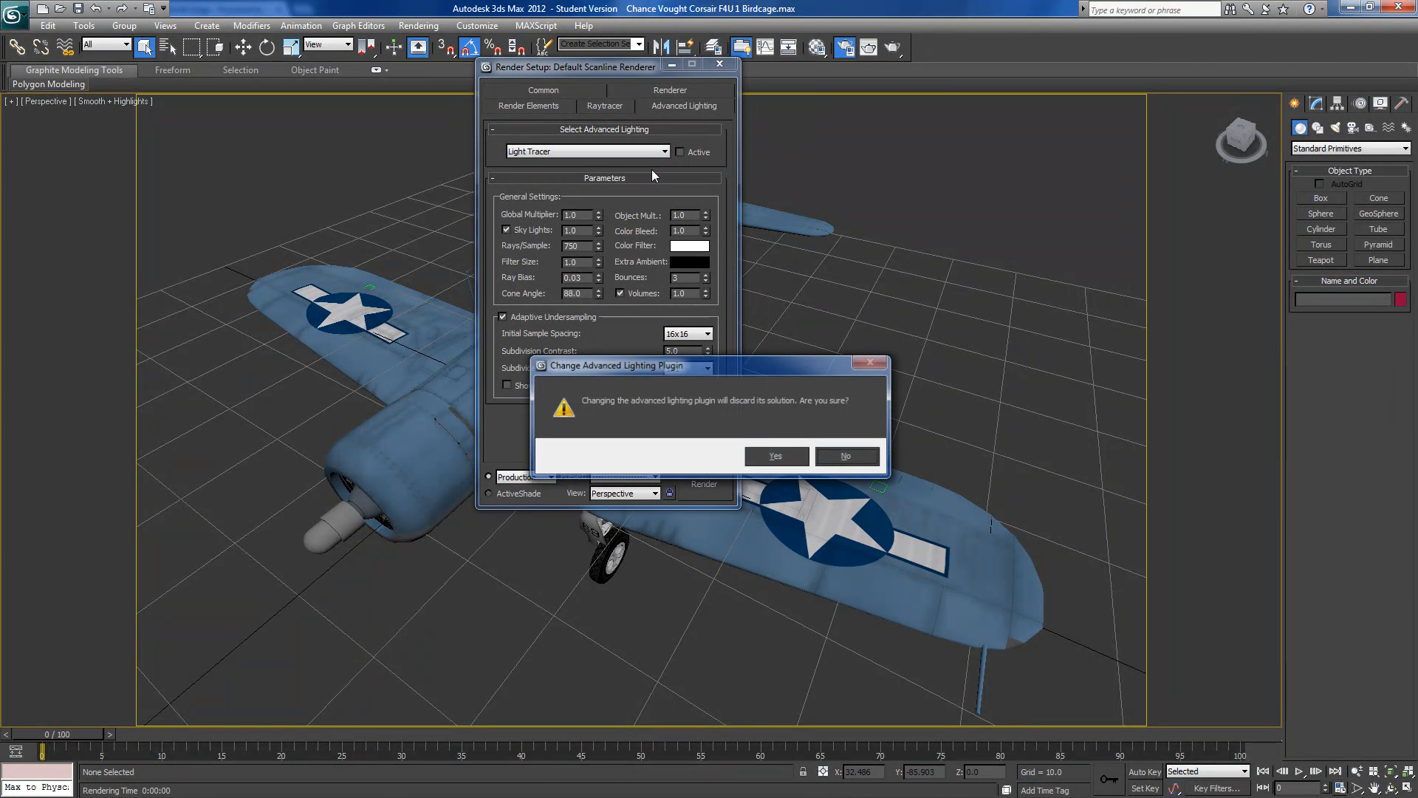
{"action": "left_click", "coordinate": [775, 457]}
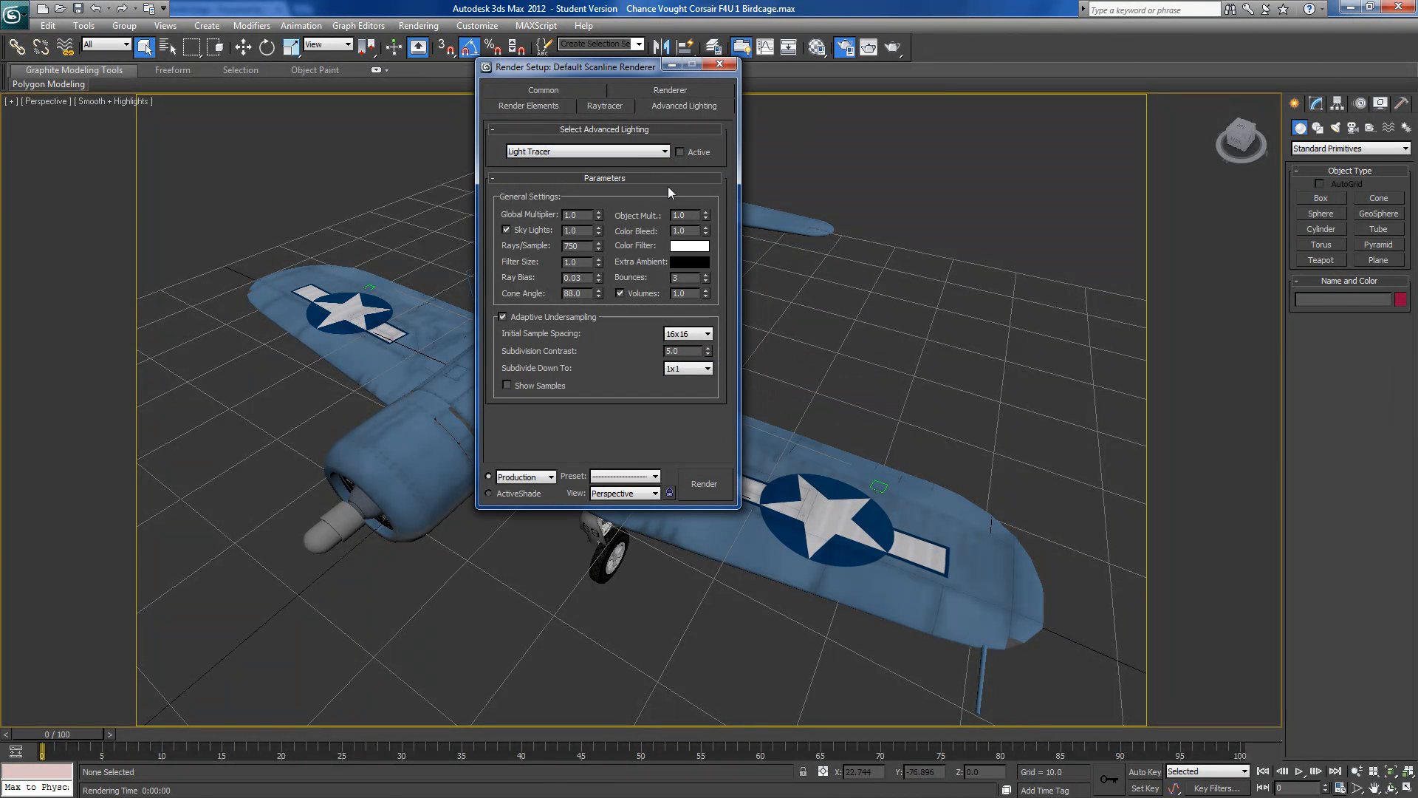
{"action": "left_click", "coordinate": [656, 150]}
{"action": "left_click", "coordinate": [651, 164]}
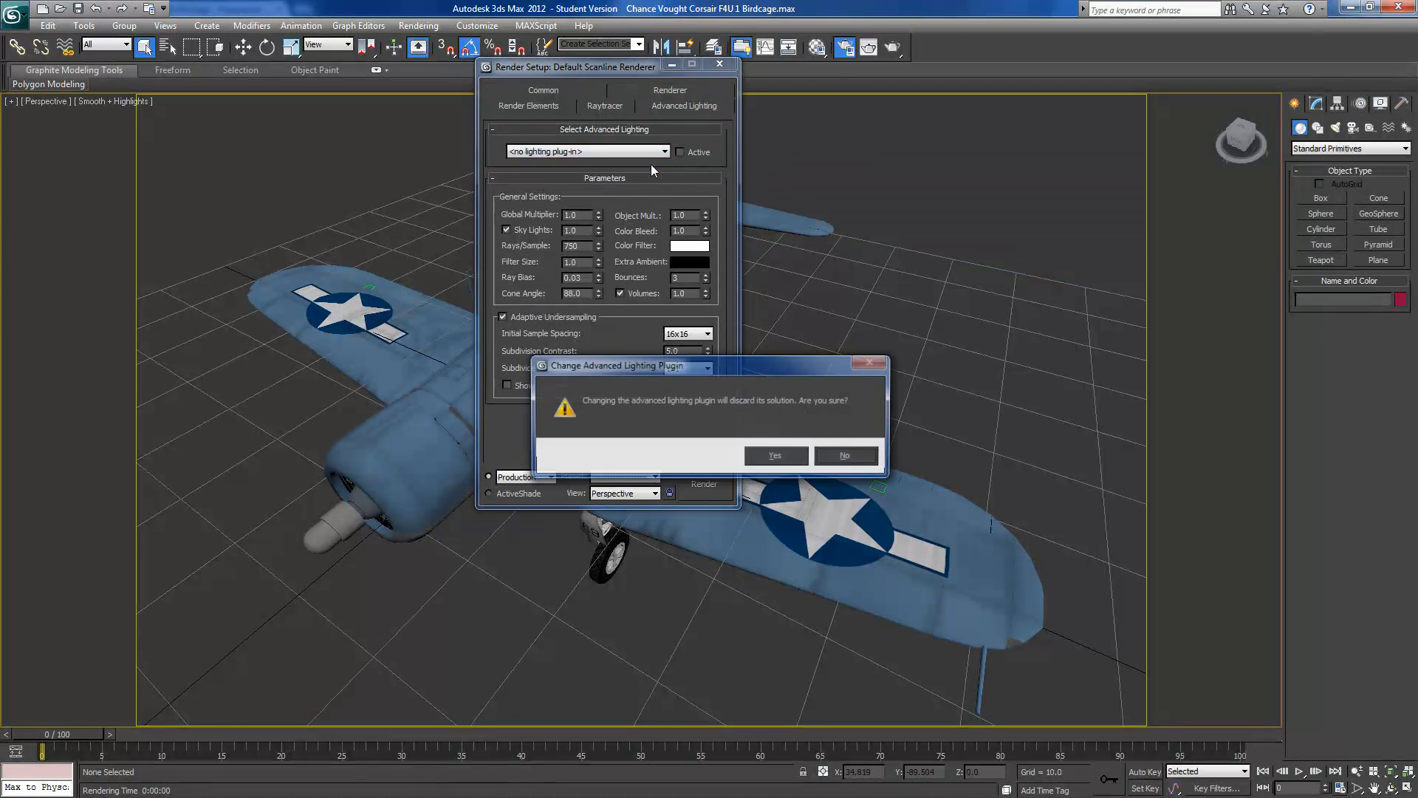
{"action": "left_click", "coordinate": [777, 457]}
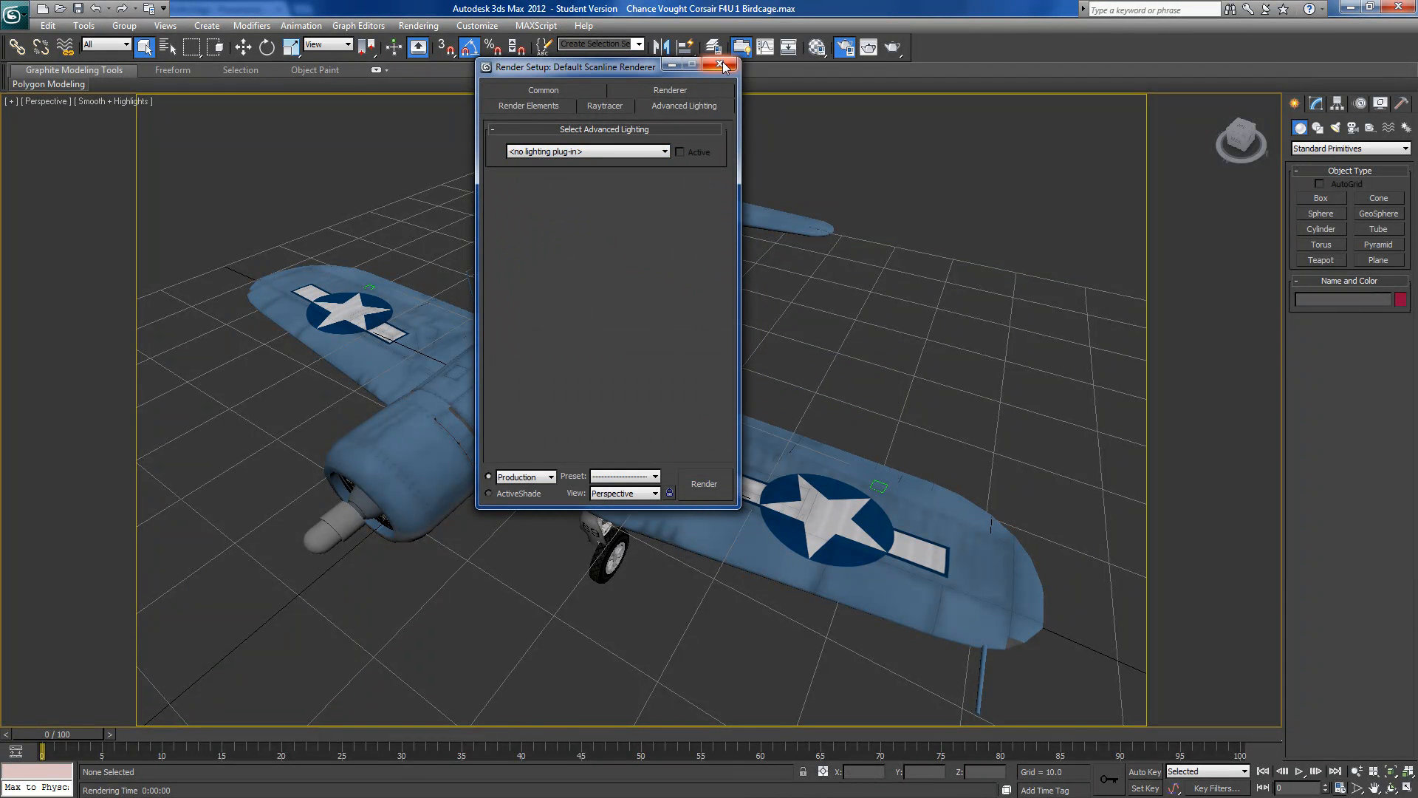
{"action": "left_click", "coordinate": [721, 65]}
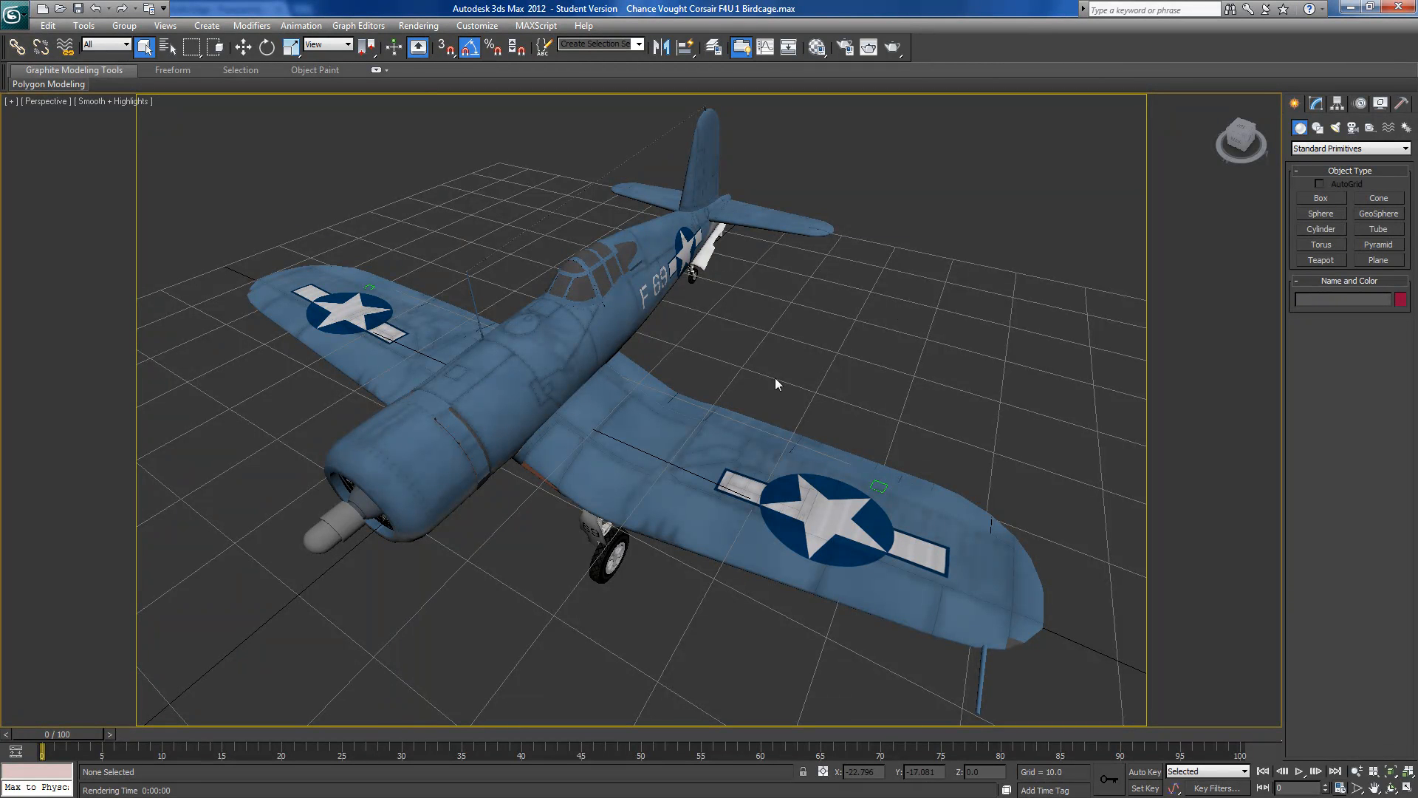
Create a large standard-primitive plane about 4202 long and 3421 wide around the aircraft, seen from above
{"action": "left_click", "coordinate": [1376, 259]}
{"action": "scroll", "coordinate": [983, 378], "scroll_direction": "down", "scroll_amount": 4}
{"action": "middle_click_drag", "start_coordinate": [975, 383], "coordinate": [808, 484], "text": "alt"}
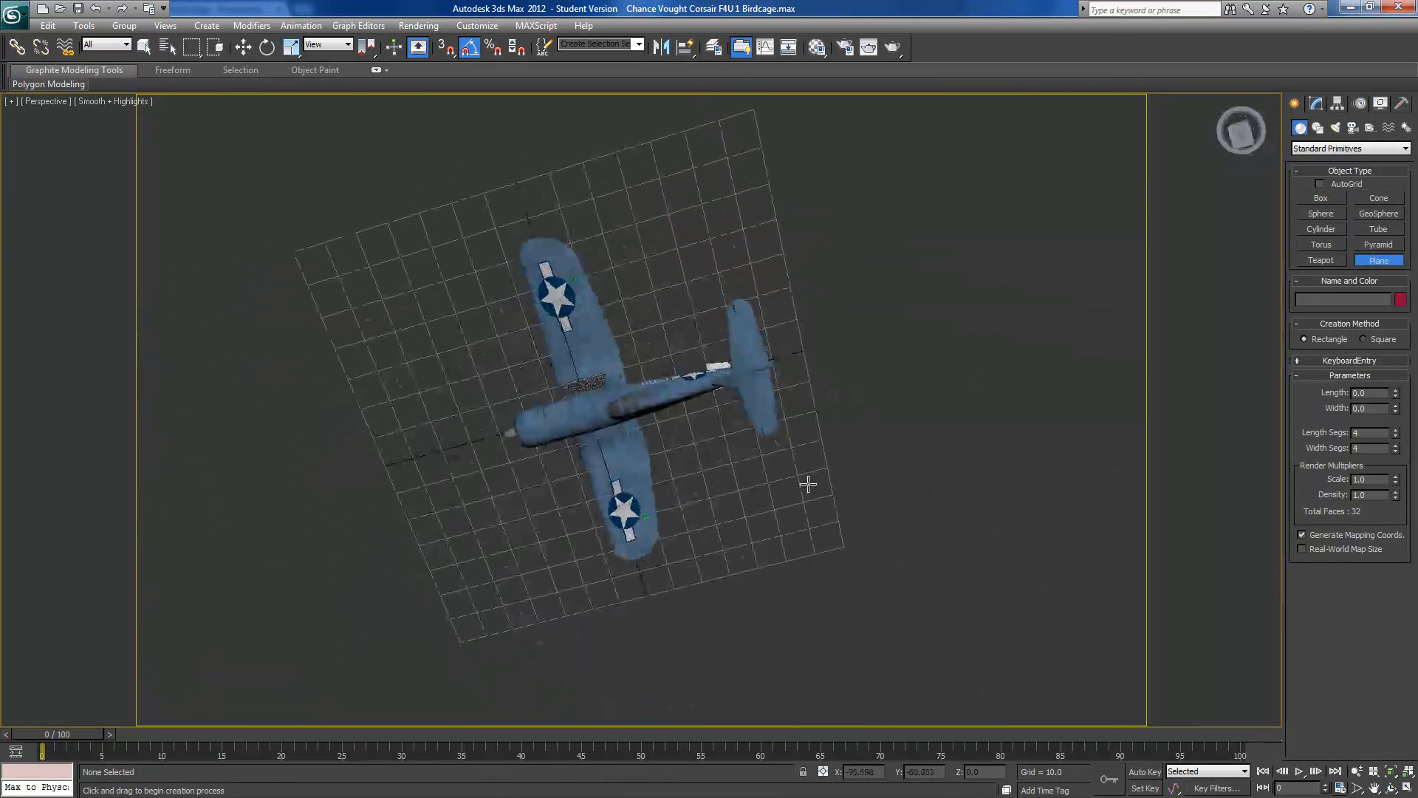
{"action": "key", "text": "shift+z"}
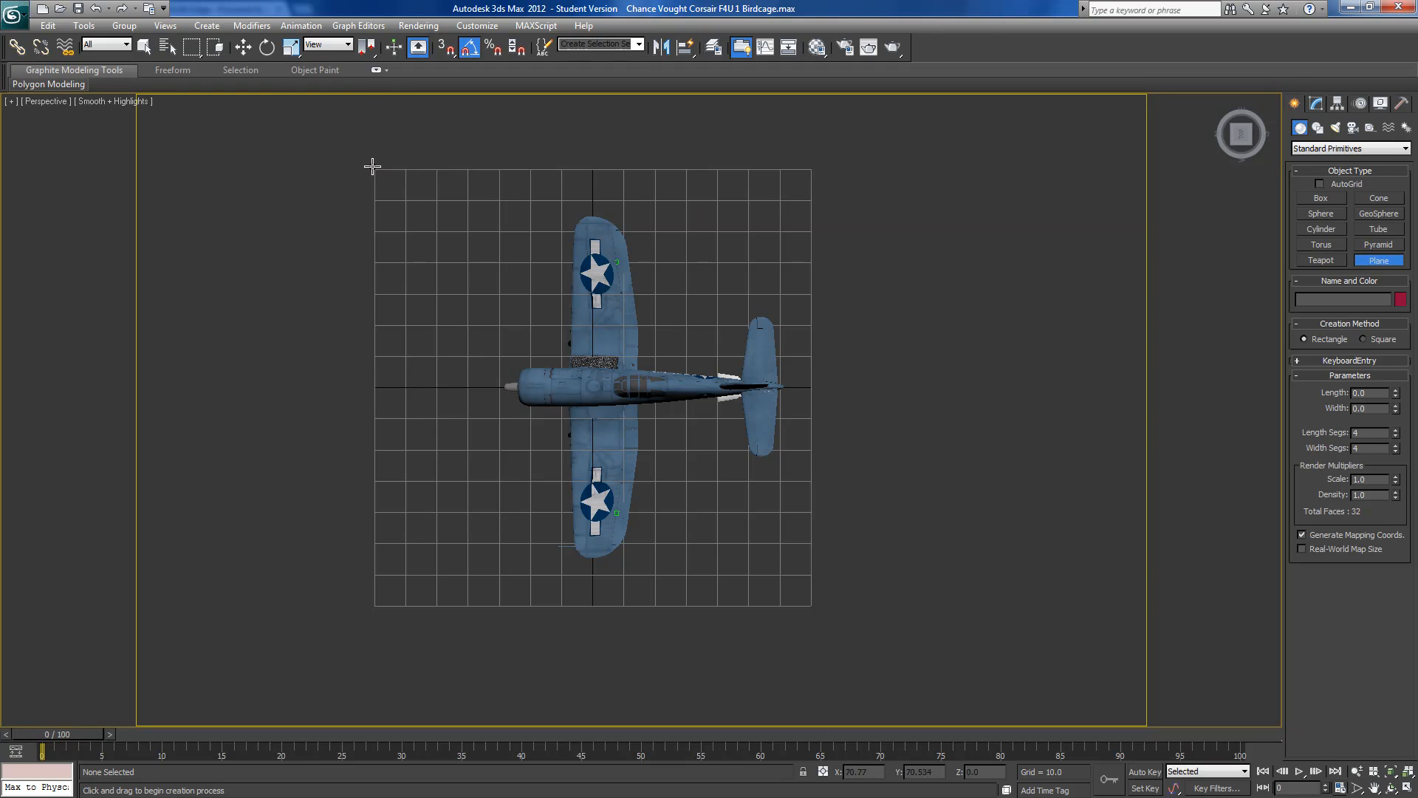
{"action": "scroll", "coordinate": [373, 166], "scroll_direction": "down", "scroll_amount": 10}
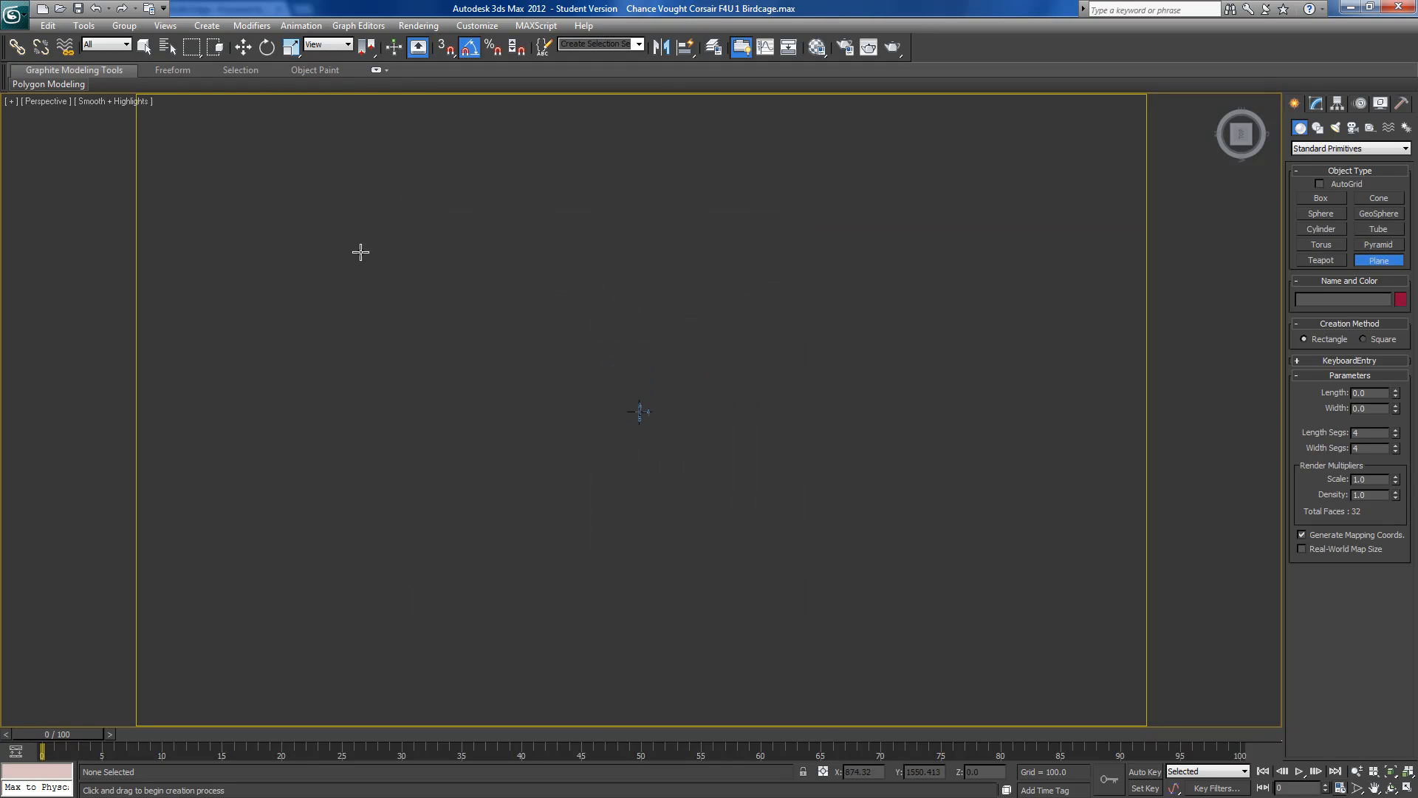
{"action": "left_click_drag", "start_coordinate": [266, 111], "coordinate": [1019, 724]}
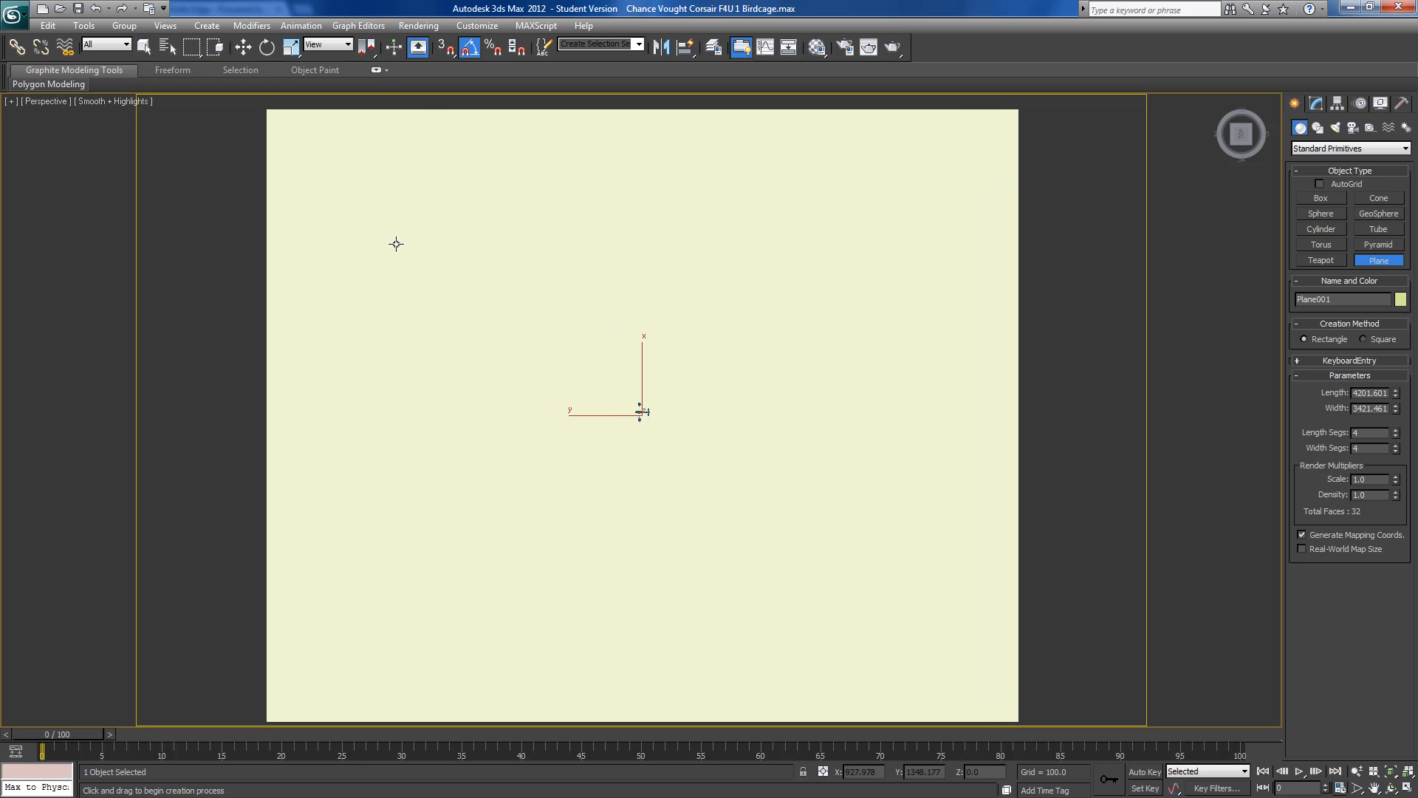
Reset the plane's X and Y positions to 0.0 so it is centred on the origin
{"action": "left_click", "coordinate": [243, 48]}
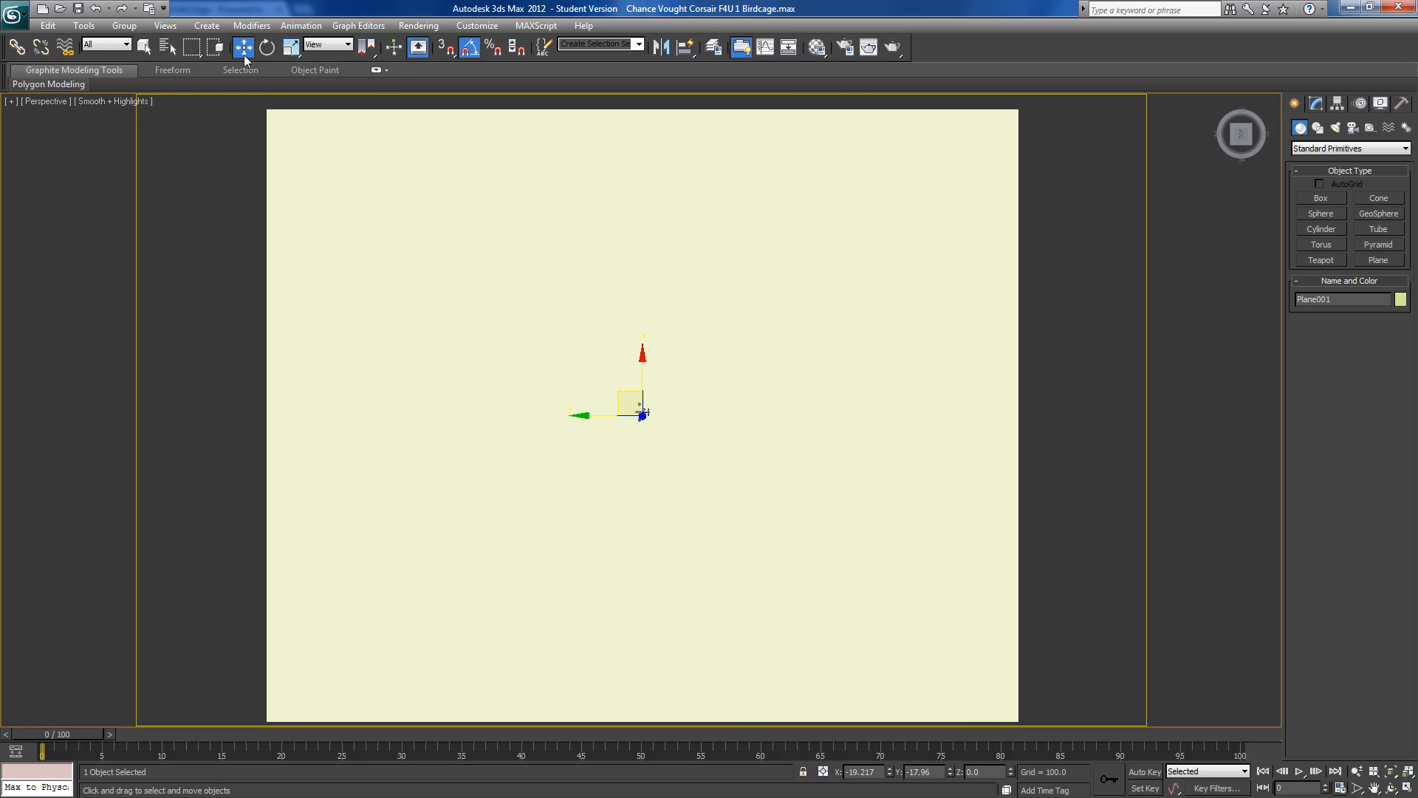
{"action": "right_click", "coordinate": [889, 773]}
{"action": "right_click", "coordinate": [949, 773]}
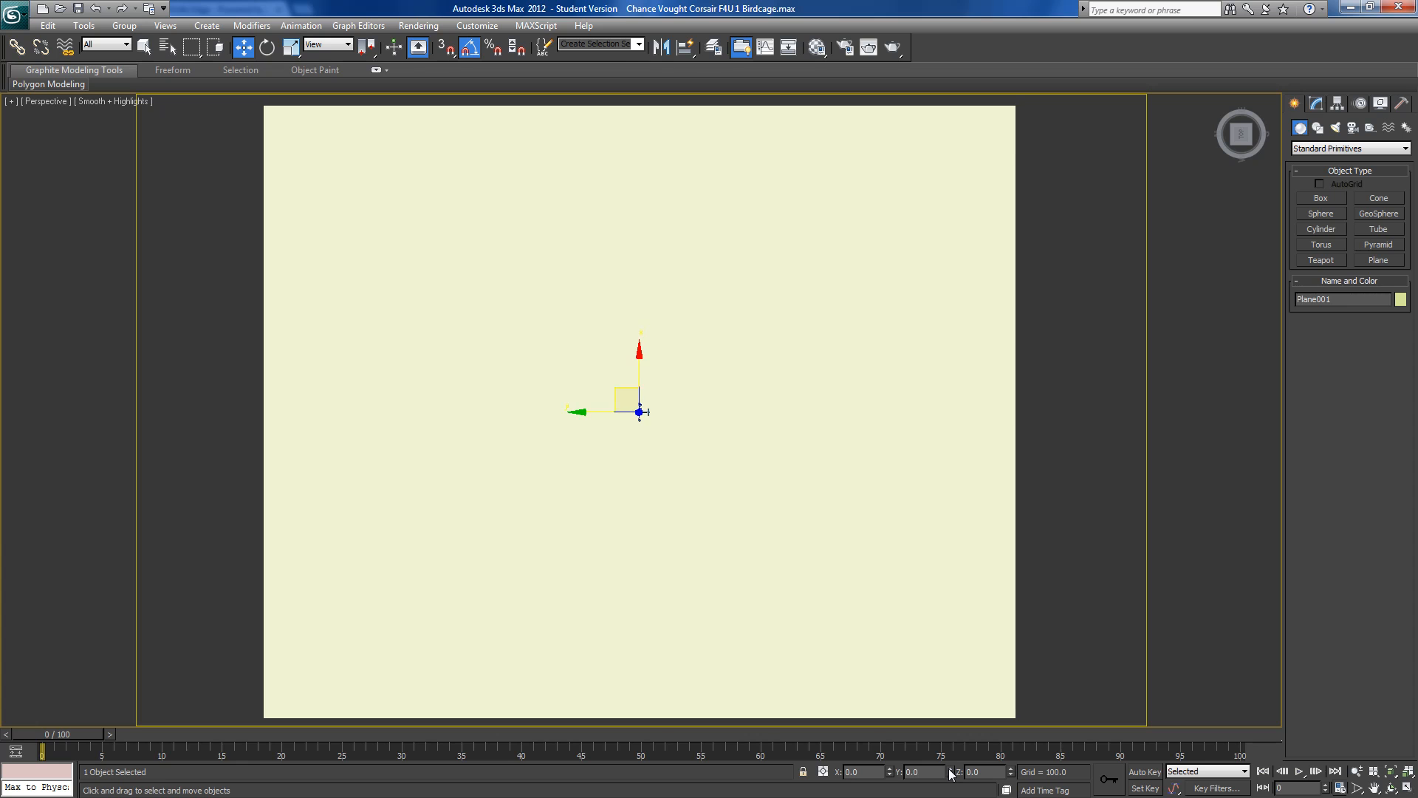
Move the plane down along Z to about -22.46 so it lies below the aircraft
{"action": "middle_click_drag", "start_coordinate": [886, 544], "coordinate": [943, 450], "text": "alt"}
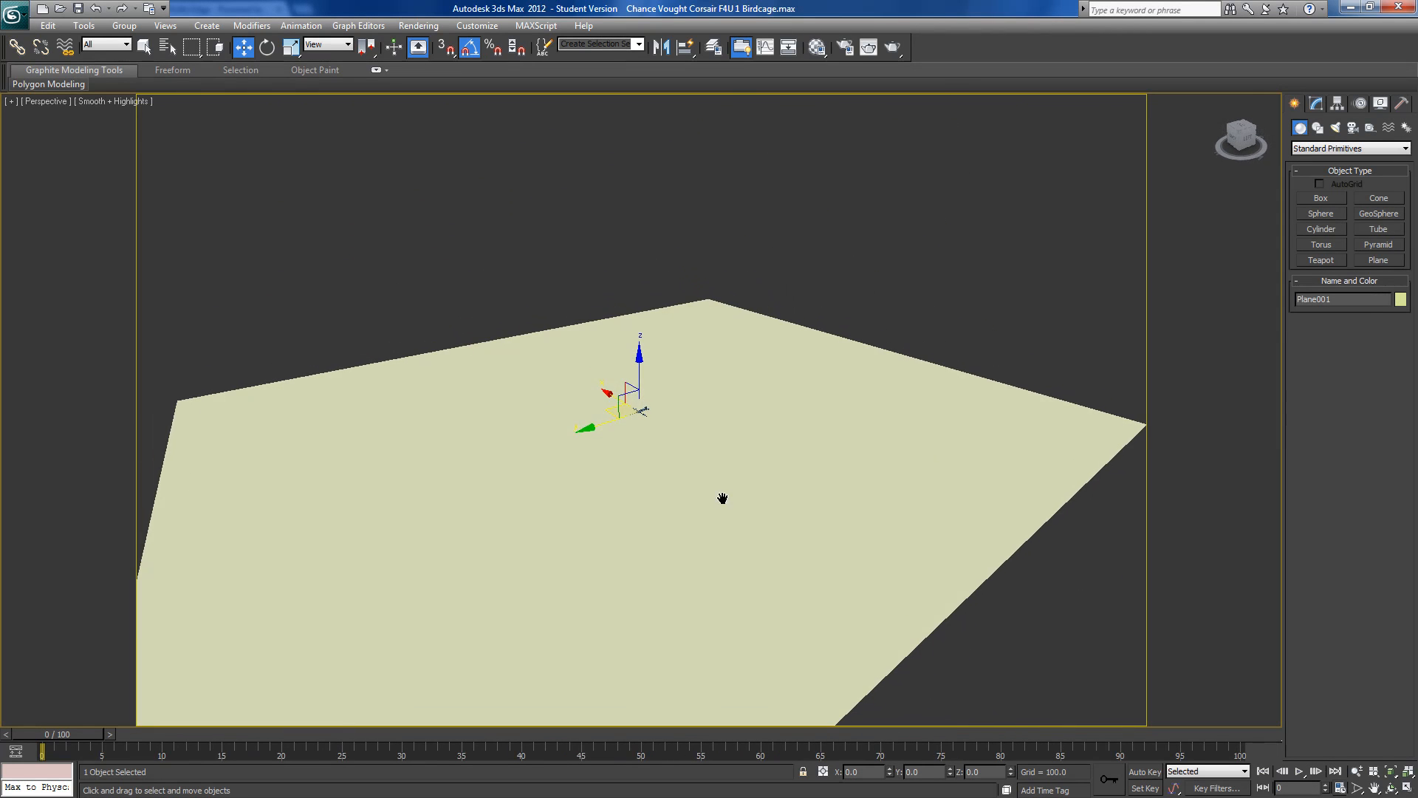
{"action": "middle_click_drag", "start_coordinate": [722, 498], "coordinate": [757, 444]}
{"action": "middle_click_drag", "start_coordinate": [775, 357], "coordinate": [650, 545]}
{"action": "scroll", "coordinate": [649, 554], "scroll_direction": "up", "scroll_amount": 6}
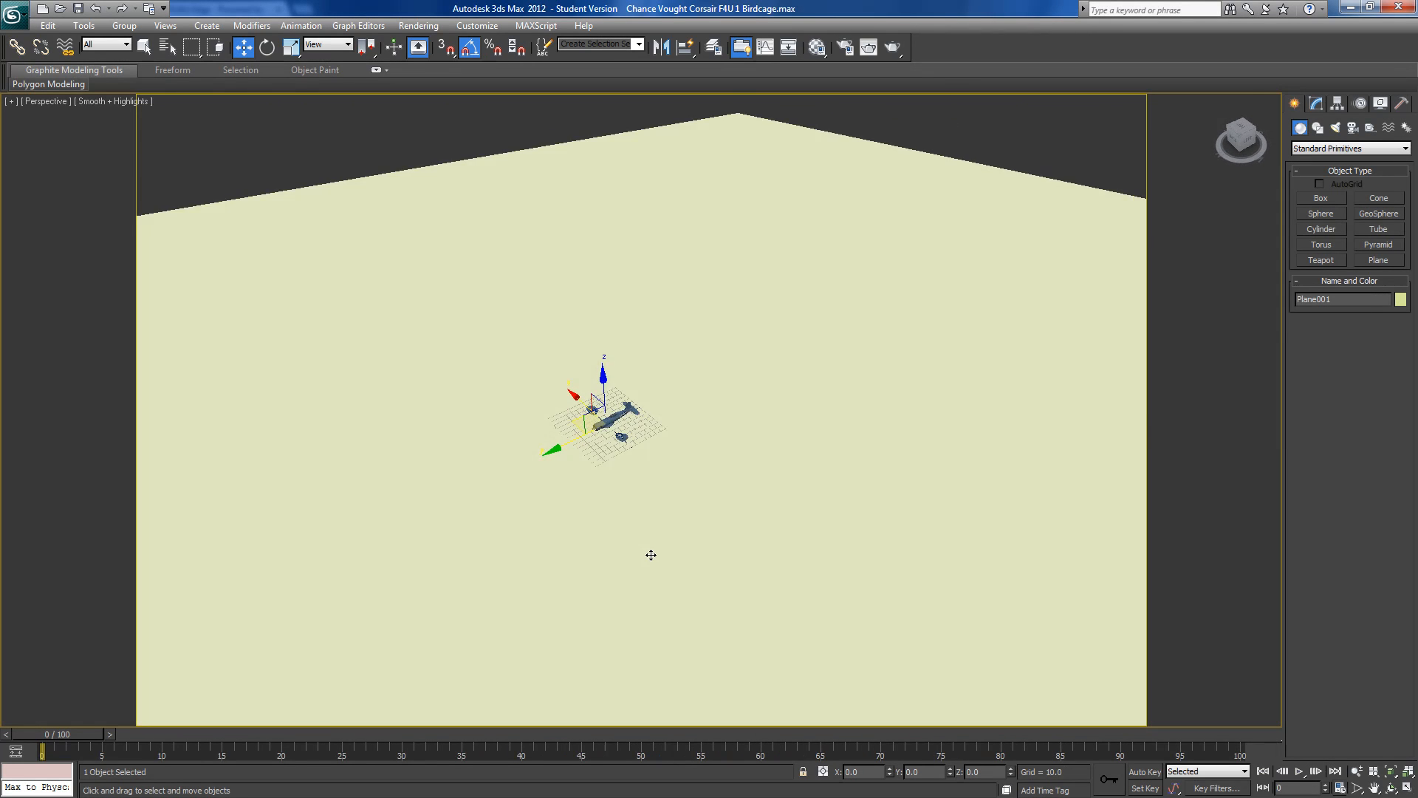
{"action": "left_click_drag", "start_coordinate": [444, 441], "coordinate": [454, 465]}
{"action": "middle_click_drag", "start_coordinate": [454, 465], "coordinate": [669, 441], "text": "alt"}
{"action": "scroll", "coordinate": [667, 441], "scroll_direction": "up", "scroll_amount": 3}
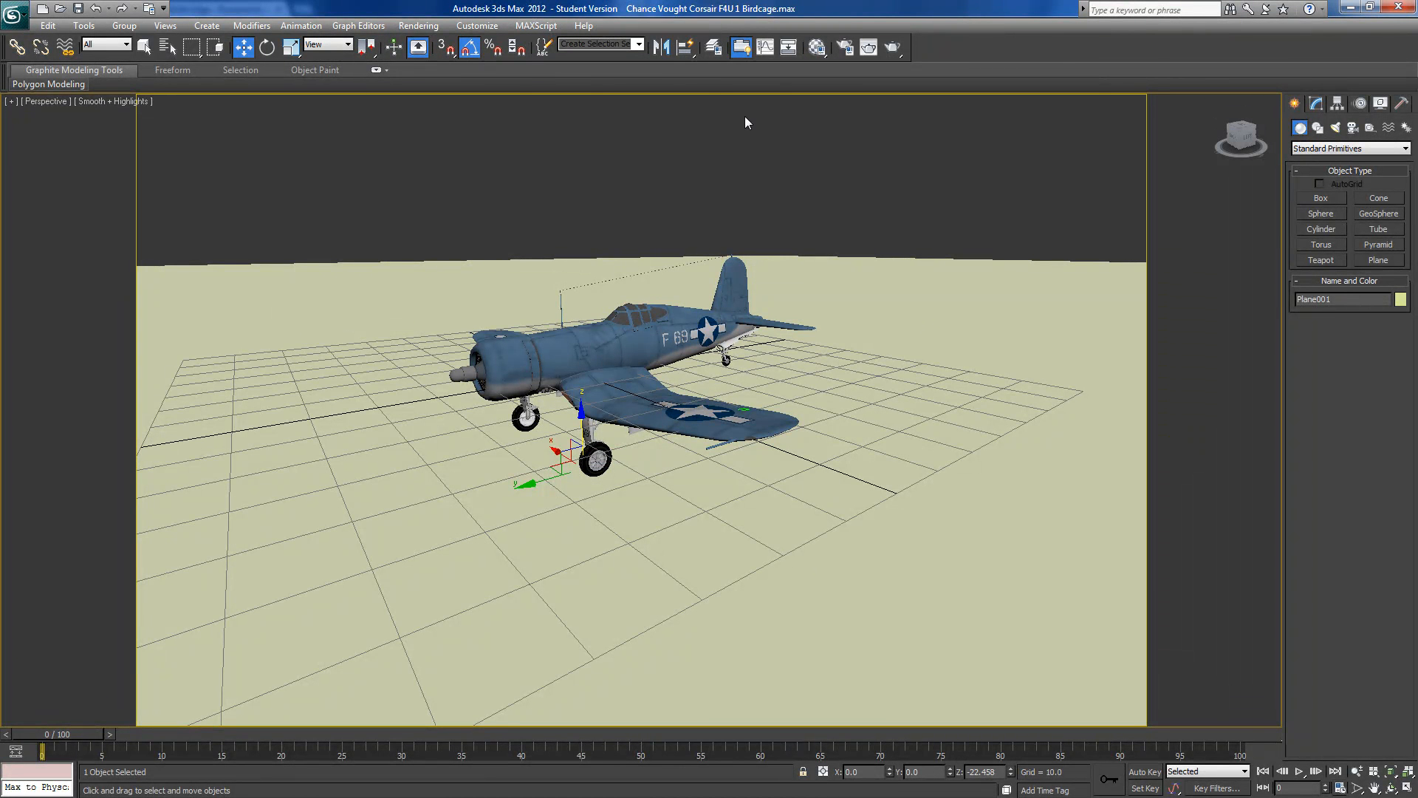
Quick Align the plane to the aircraft's nearer main landing wheel and reset its X position to 0.0
{"action": "left_click", "coordinate": [686, 50]}
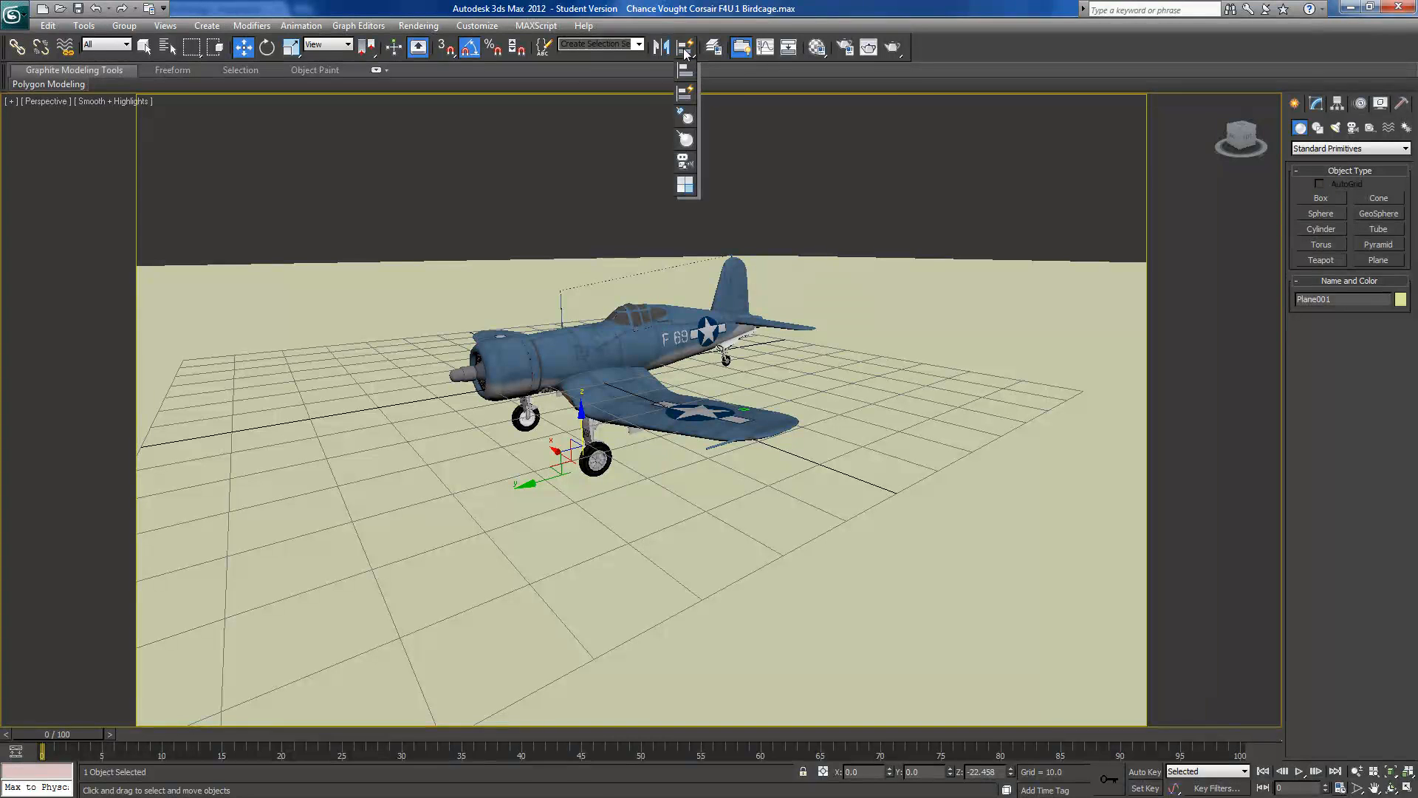
{"action": "left_click_drag", "start_coordinate": [686, 54], "coordinate": [690, 92]}
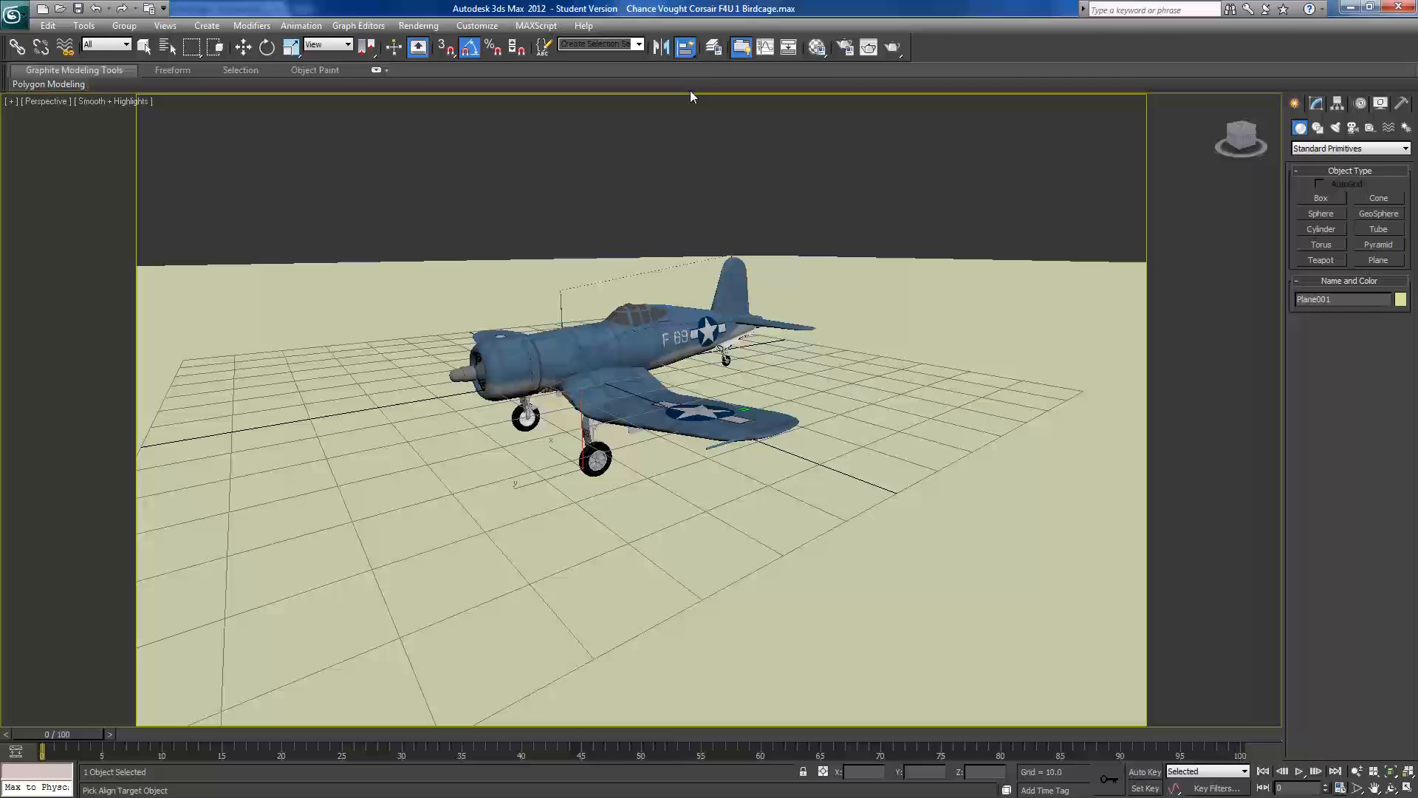
{"action": "left_click", "coordinate": [586, 462]}
{"action": "middle_click_drag", "start_coordinate": [592, 465], "coordinate": [636, 517], "text": "alt"}
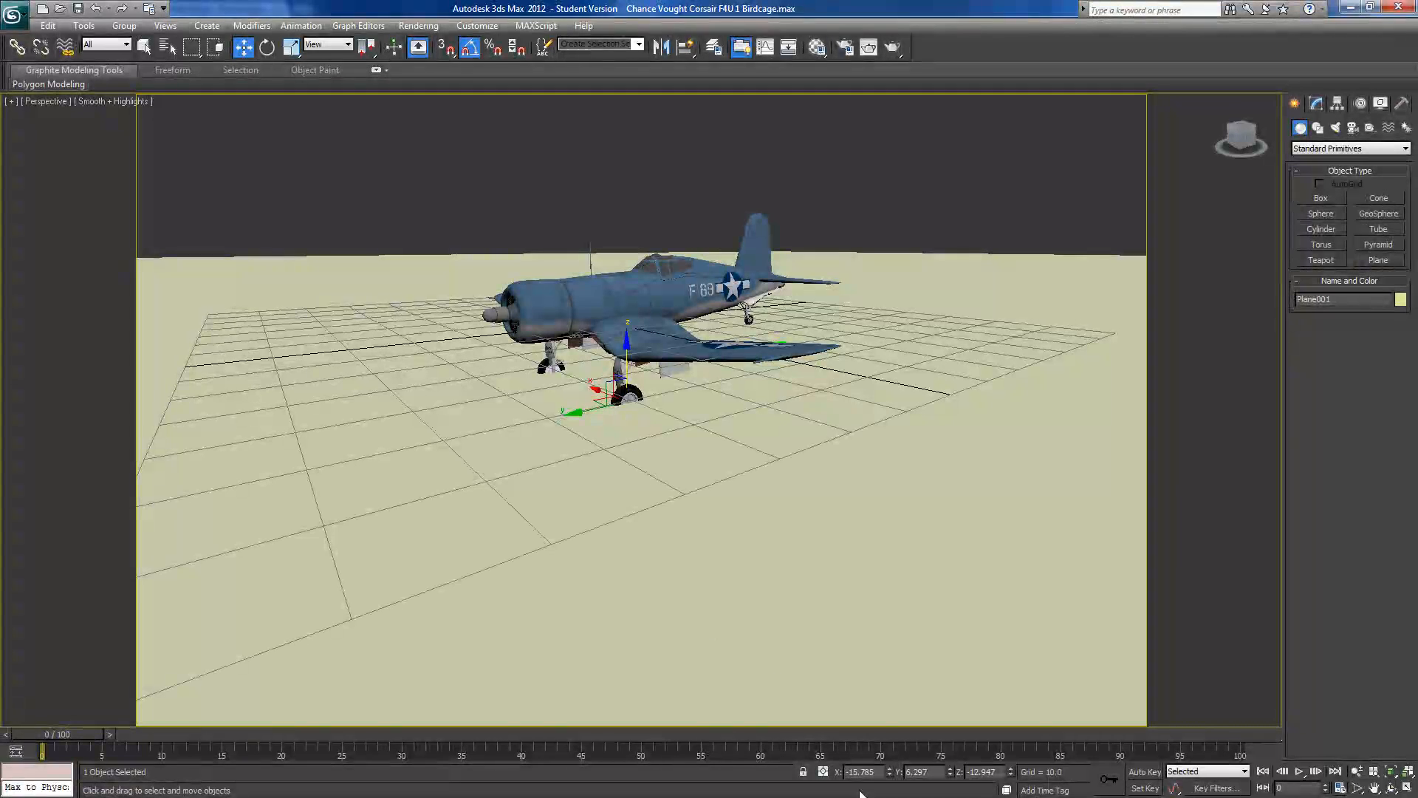
{"action": "right_click", "coordinate": [892, 773]}
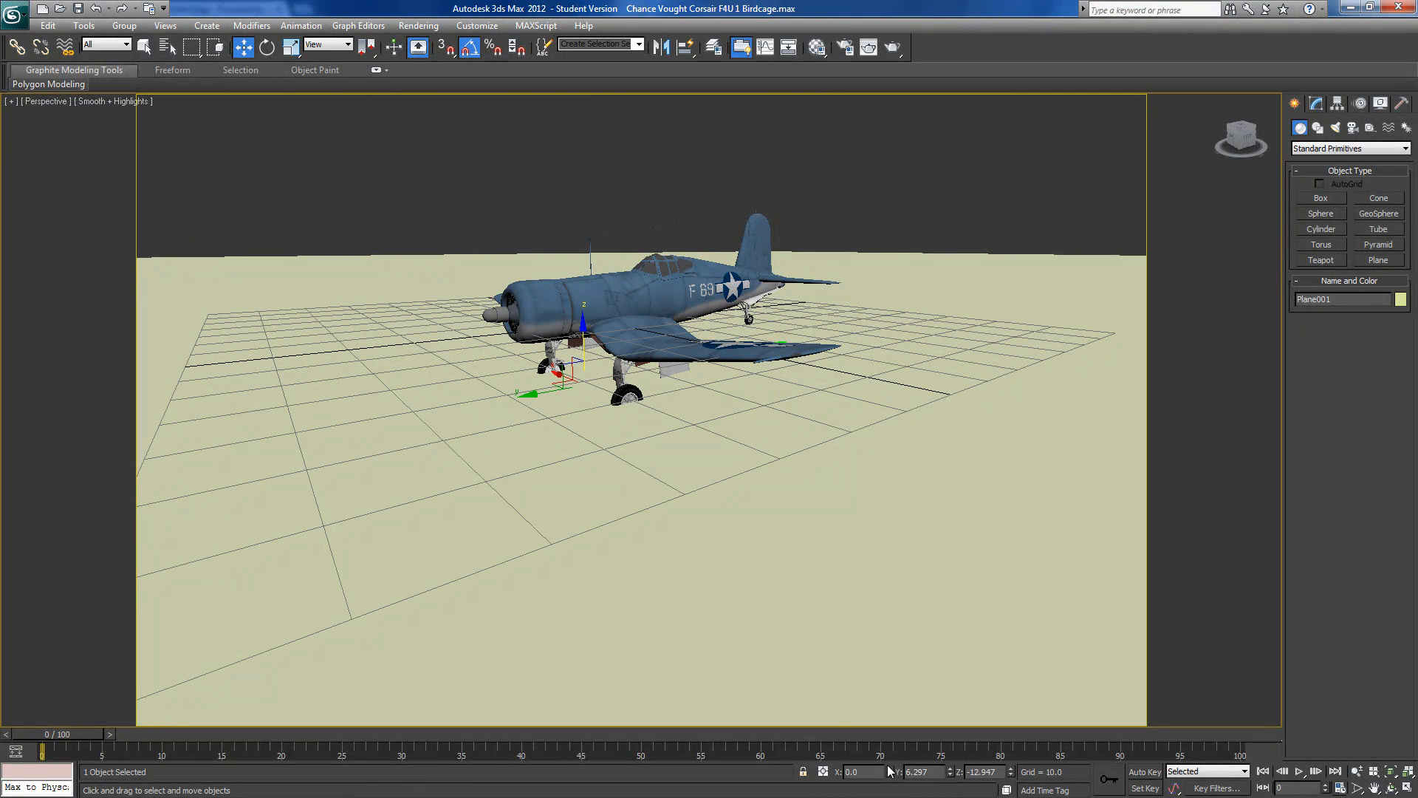
Lower the plane along Z to about -16.37, towards the bottom of the main wheels
{"action": "middle_click_drag", "start_coordinate": [614, 335], "coordinate": [723, 295], "text": "alt"}
{"action": "scroll", "coordinate": [724, 295], "scroll_direction": "up", "scroll_amount": 5}
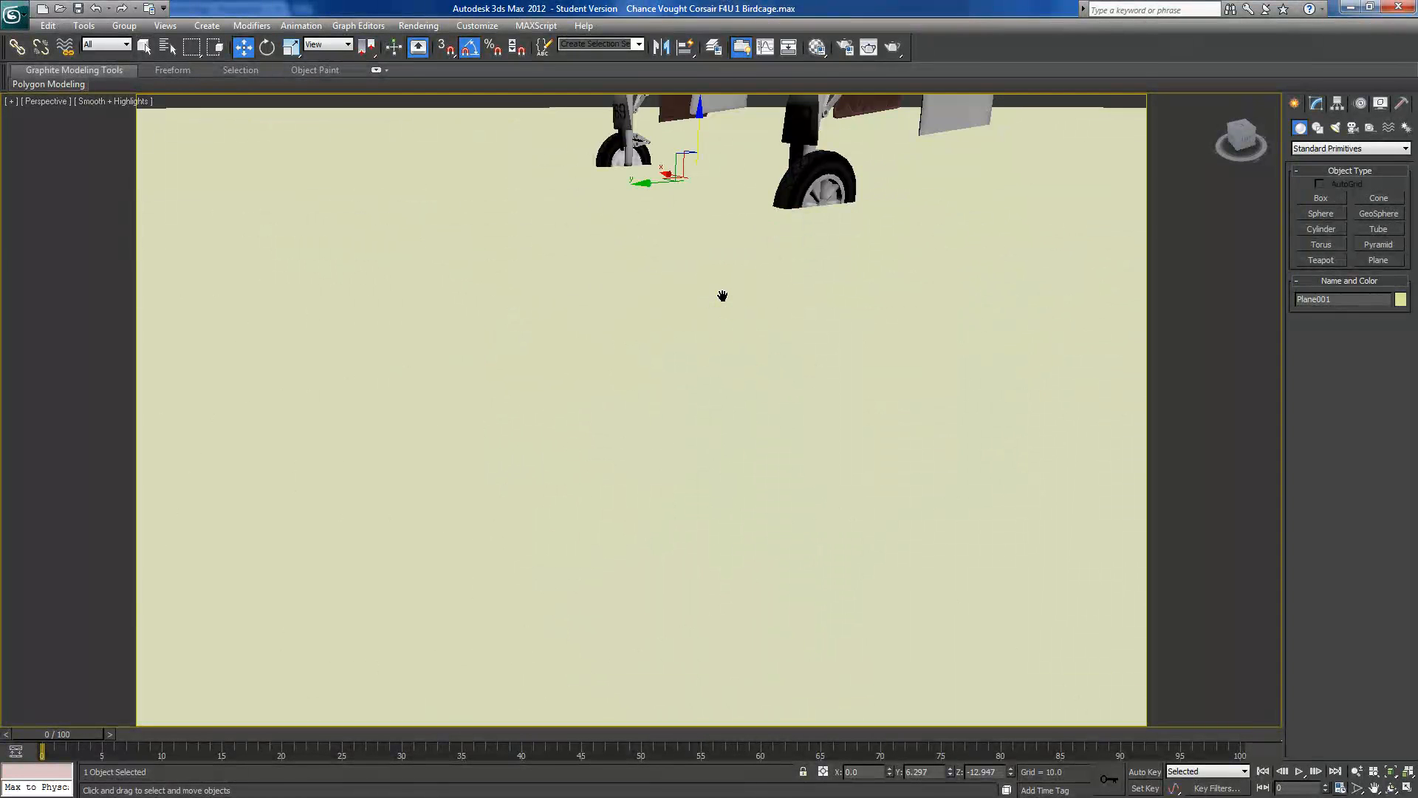
{"action": "scroll", "coordinate": [687, 358], "scroll_direction": "down", "scroll_amount": 1}
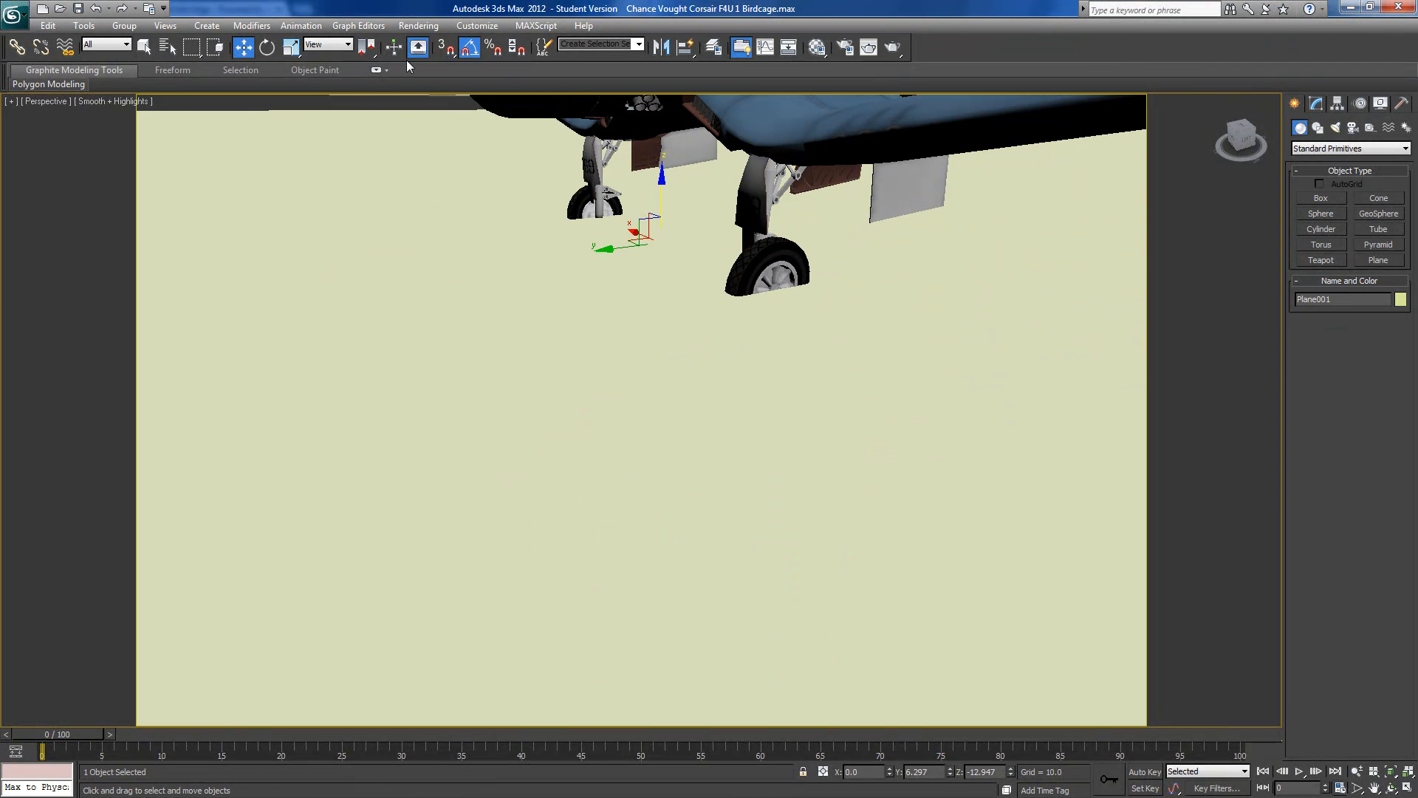
{"action": "left_click_drag", "start_coordinate": [659, 181], "coordinate": [658, 229]}
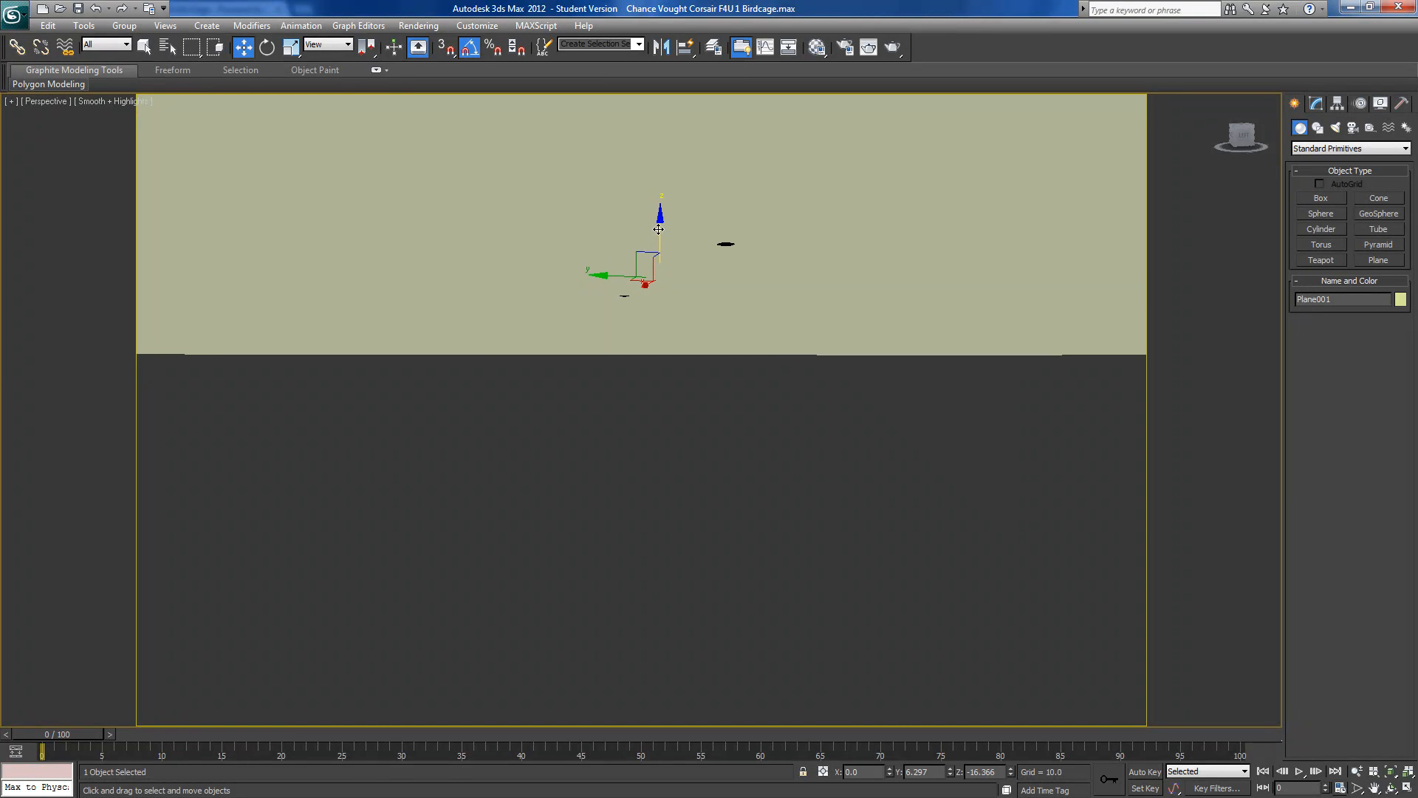
Examine from the aircraft's side how the ground plane lines up with the main and tail wheels
{"action": "scroll", "coordinate": [658, 229], "scroll_direction": "up", "scroll_amount": 5}
{"action": "middle_click_drag", "start_coordinate": [659, 229], "coordinate": [608, 314]}
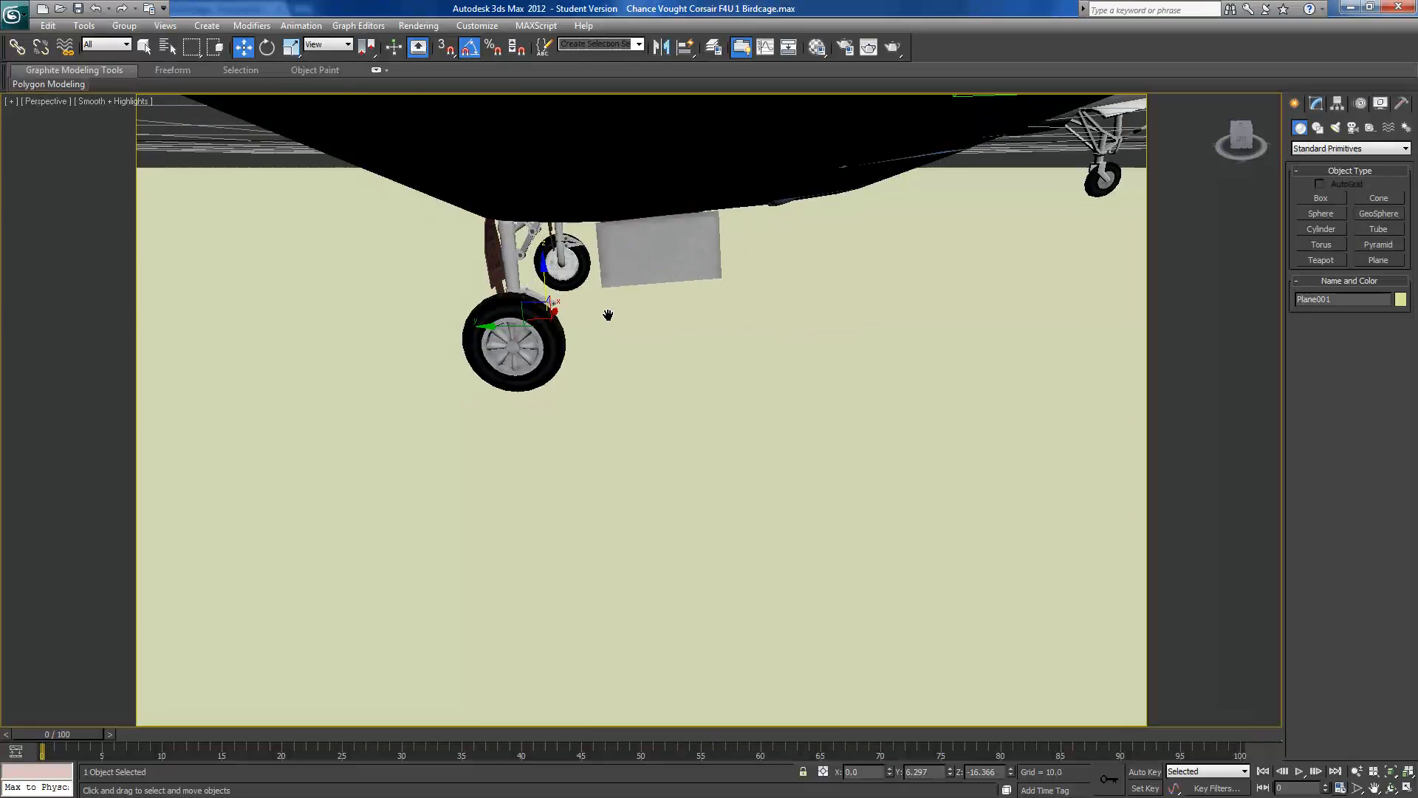
{"action": "scroll", "coordinate": [608, 315], "scroll_direction": "down", "scroll_amount": 5}
{"action": "scroll", "coordinate": [608, 315], "scroll_direction": "up", "scroll_amount": 3}
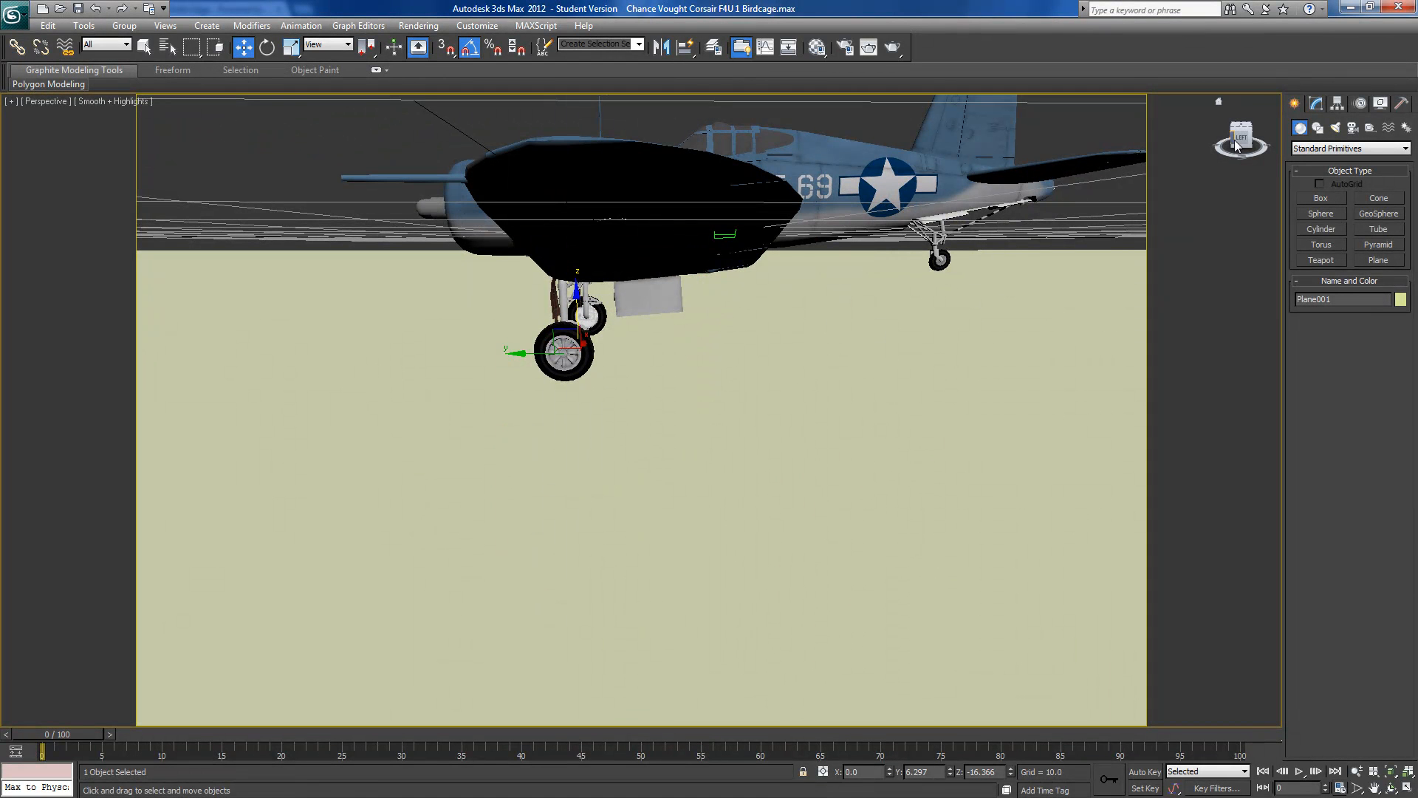
{"action": "left_click", "coordinate": [1240, 141]}
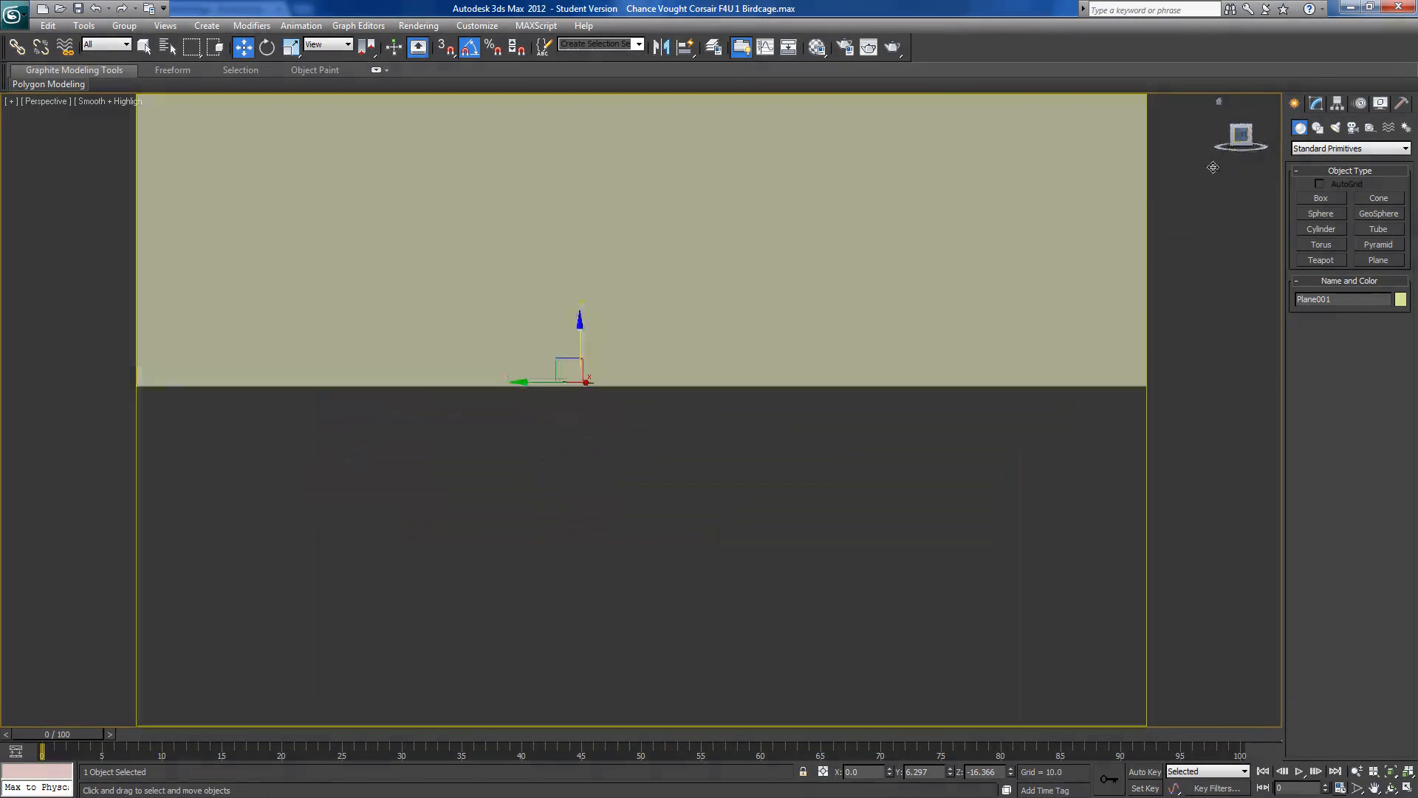
{"action": "left_click", "coordinate": [1408, 772]}
{"action": "left_click", "coordinate": [1408, 772]}
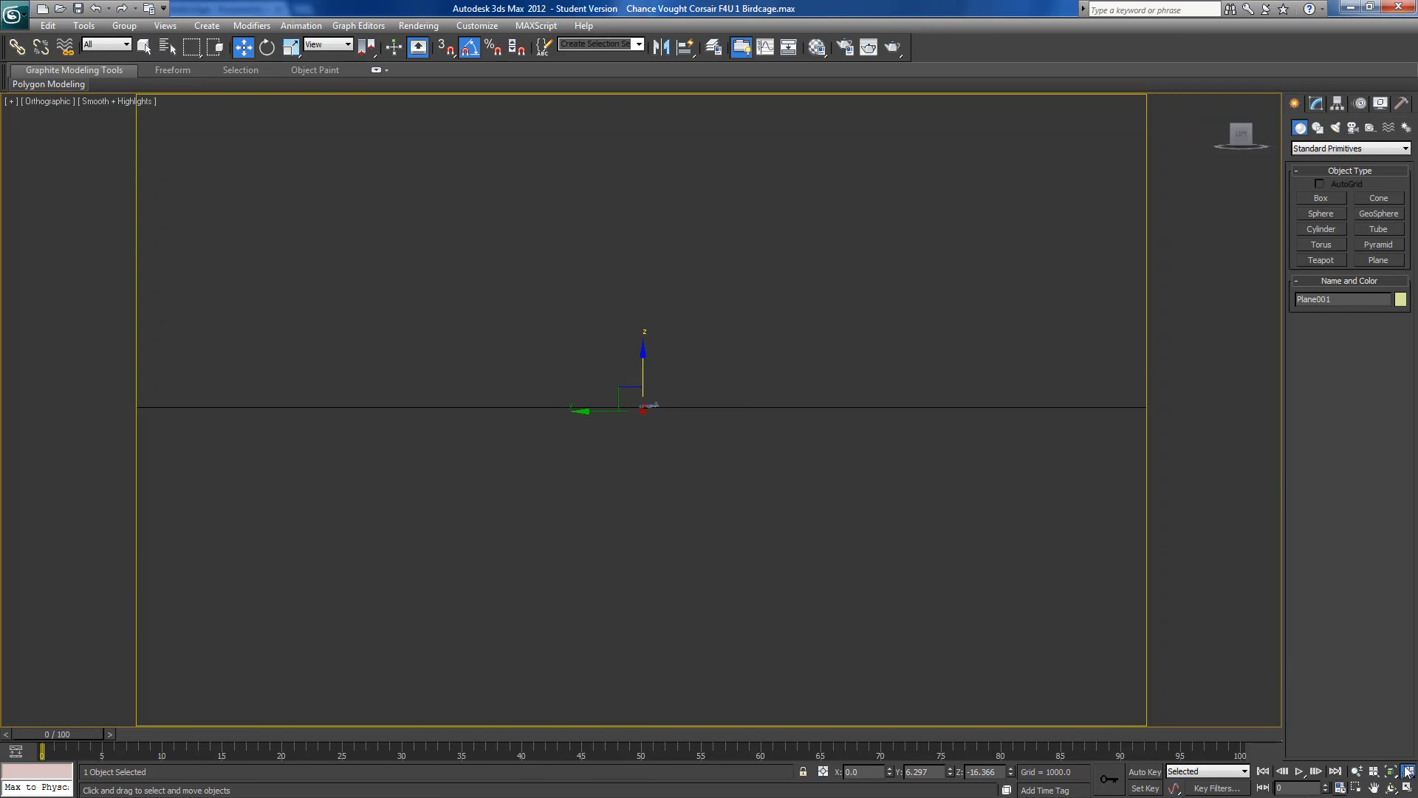
{"action": "scroll", "coordinate": [865, 452], "scroll_direction": "up", "scroll_amount": 3}
{"action": "middle_click_drag", "start_coordinate": [801, 465], "coordinate": [757, 533]}
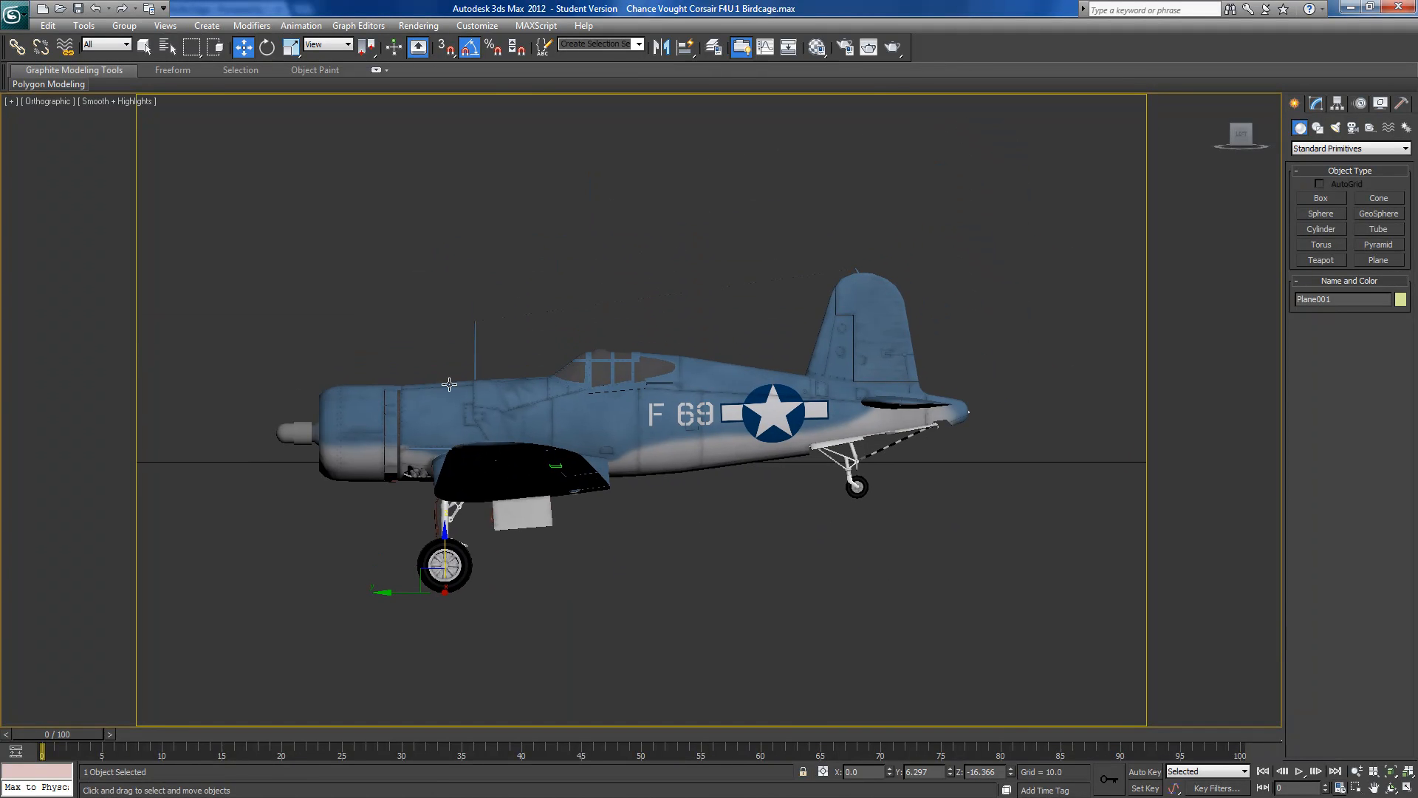
Turn off angle snap and rotate the plane about X to about -12.78 degrees, following the line from main wheels to tail wheel
{"action": "left_click", "coordinate": [268, 49]}
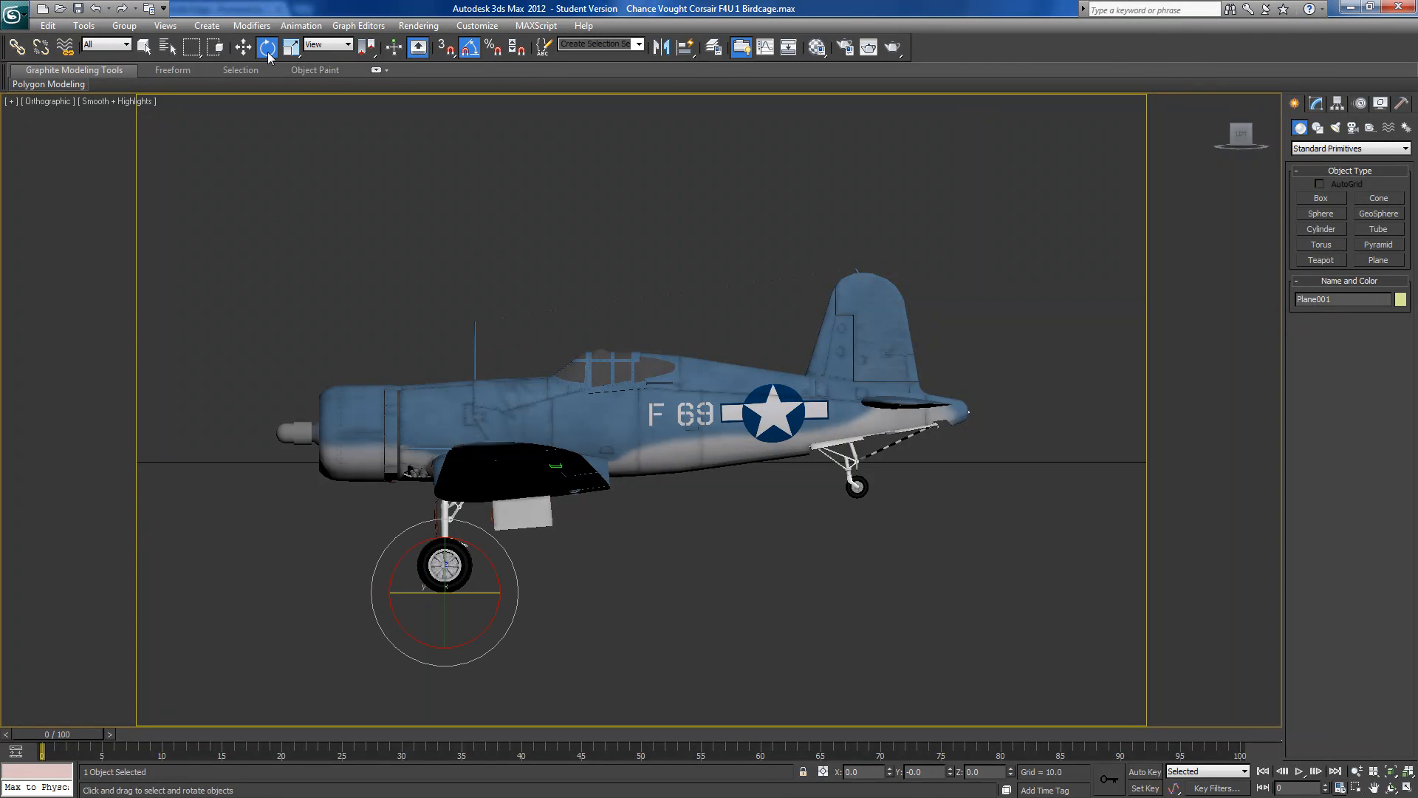
{"action": "left_click_drag", "start_coordinate": [474, 547], "coordinate": [466, 540]}
{"action": "left_click", "coordinate": [470, 55]}
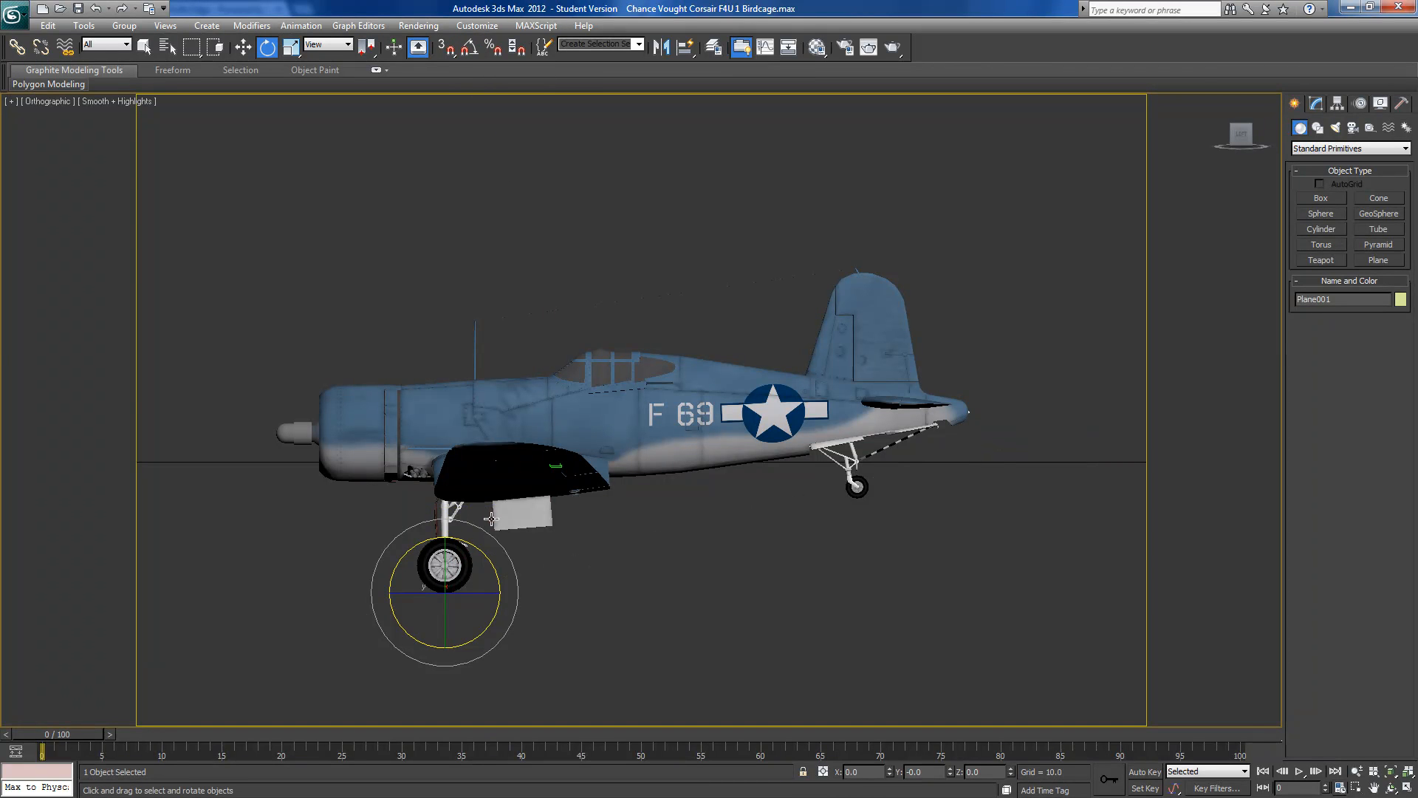
{"action": "left_click_drag", "start_coordinate": [485, 554], "coordinate": [471, 537]}
{"action": "scroll", "coordinate": [470, 535], "scroll_direction": "down", "scroll_amount": 5}
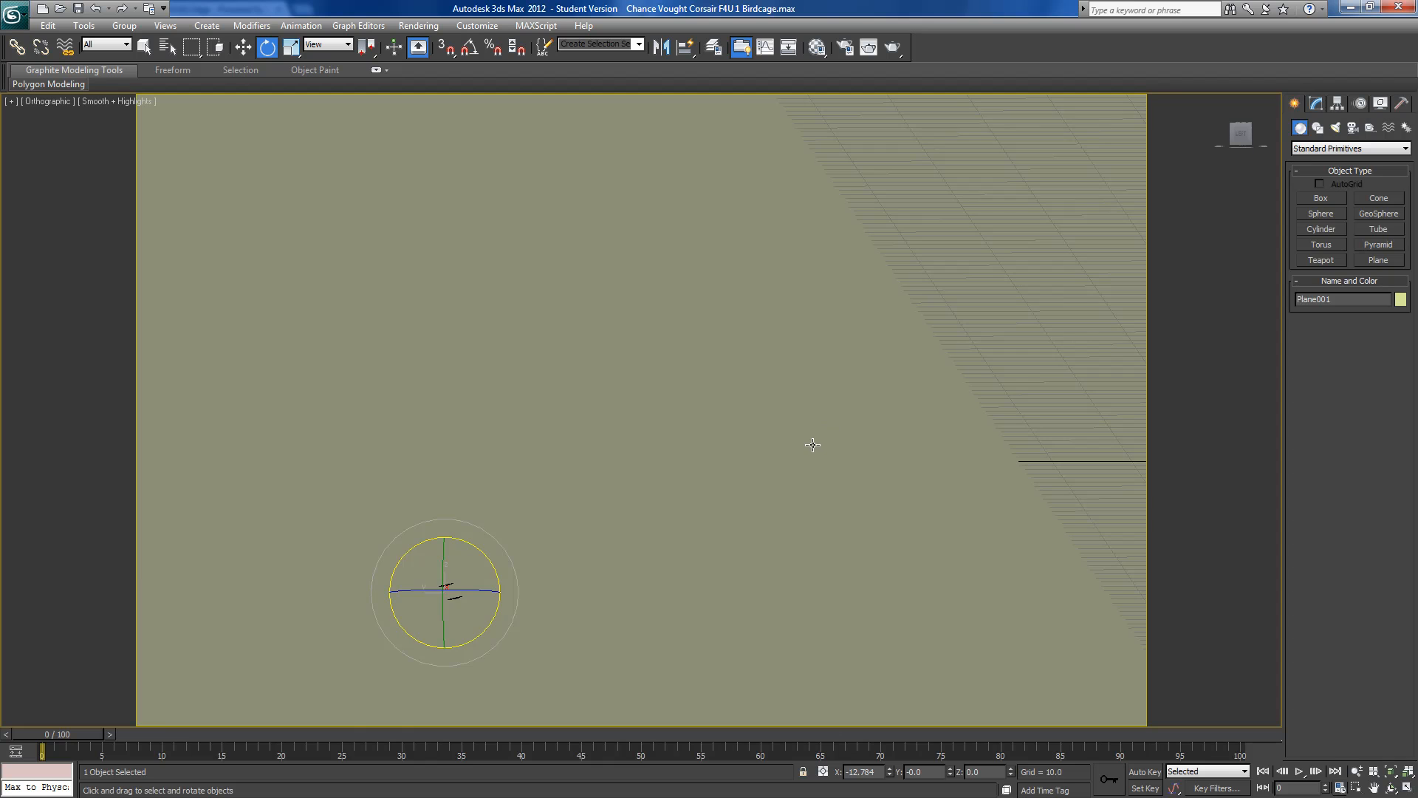
Fine-tune the plane's X rotation to about -12.87 degrees while working in the perspective view
{"action": "key", "text": "p"}
{"action": "middle_click_drag", "start_coordinate": [794, 563], "coordinate": [773, 530], "text": "alt"}
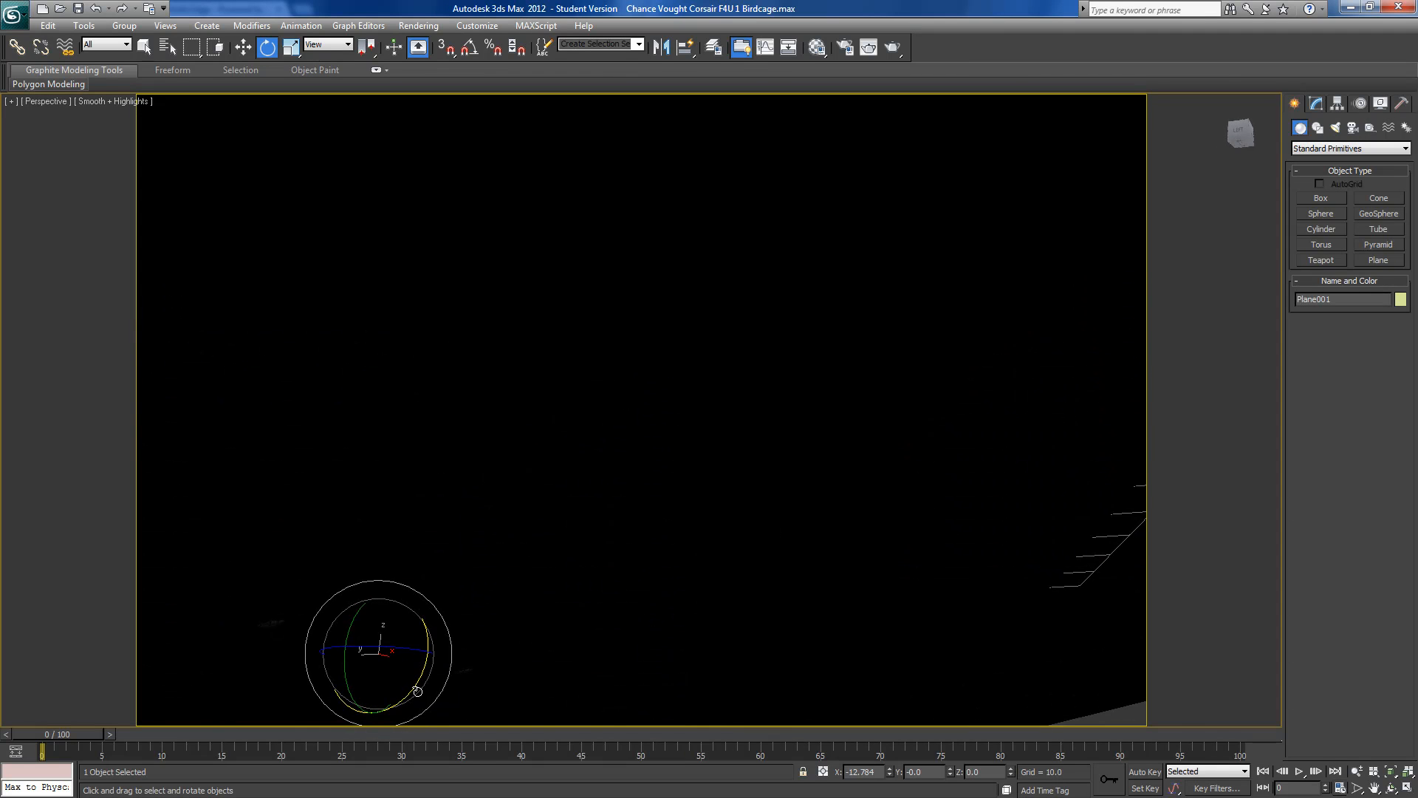
{"action": "middle_click_drag", "start_coordinate": [415, 687], "coordinate": [477, 610], "text": "alt"}
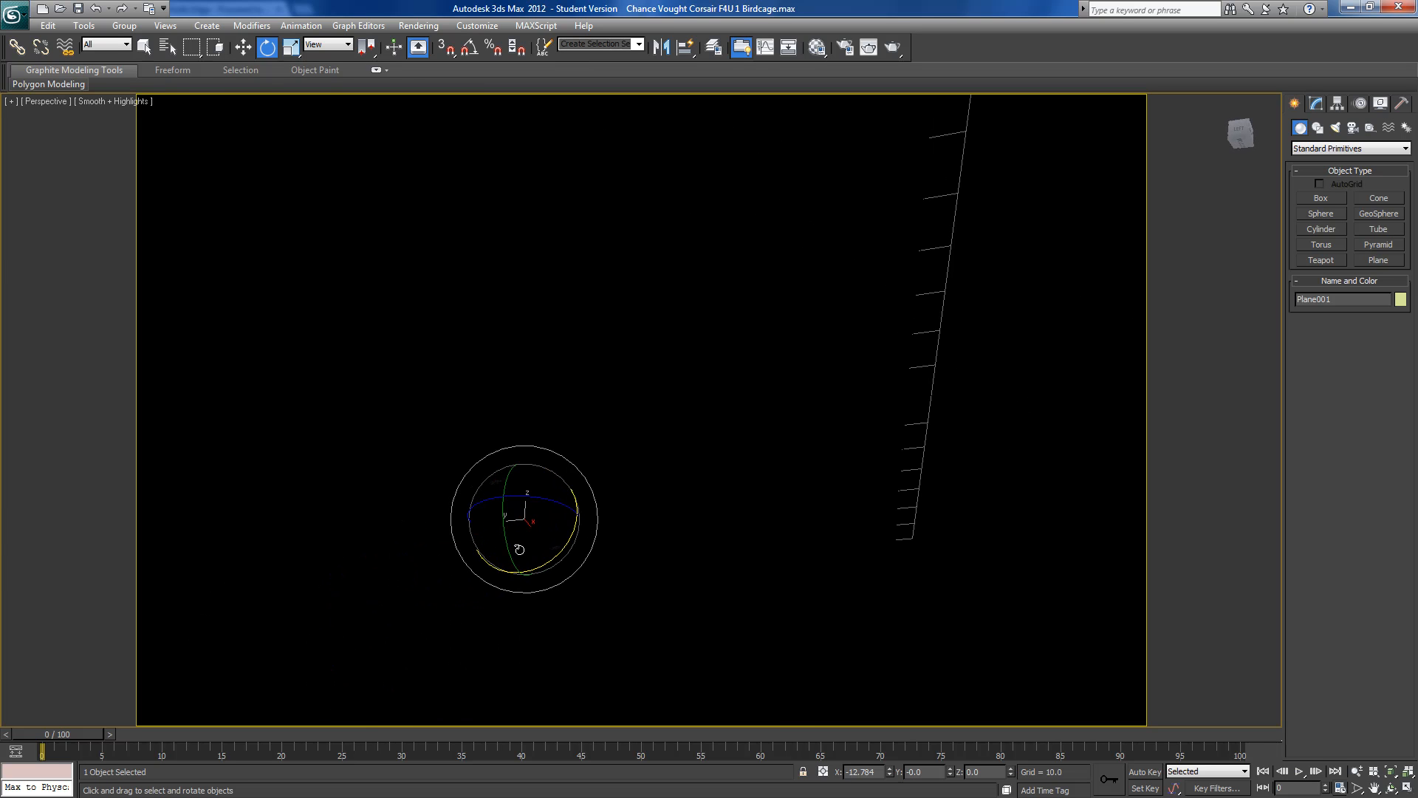
{"action": "left_click_drag", "start_coordinate": [538, 566], "coordinate": [593, 619]}
{"action": "middle_click_drag", "start_coordinate": [593, 619], "coordinate": [595, 646], "text": "alt"}
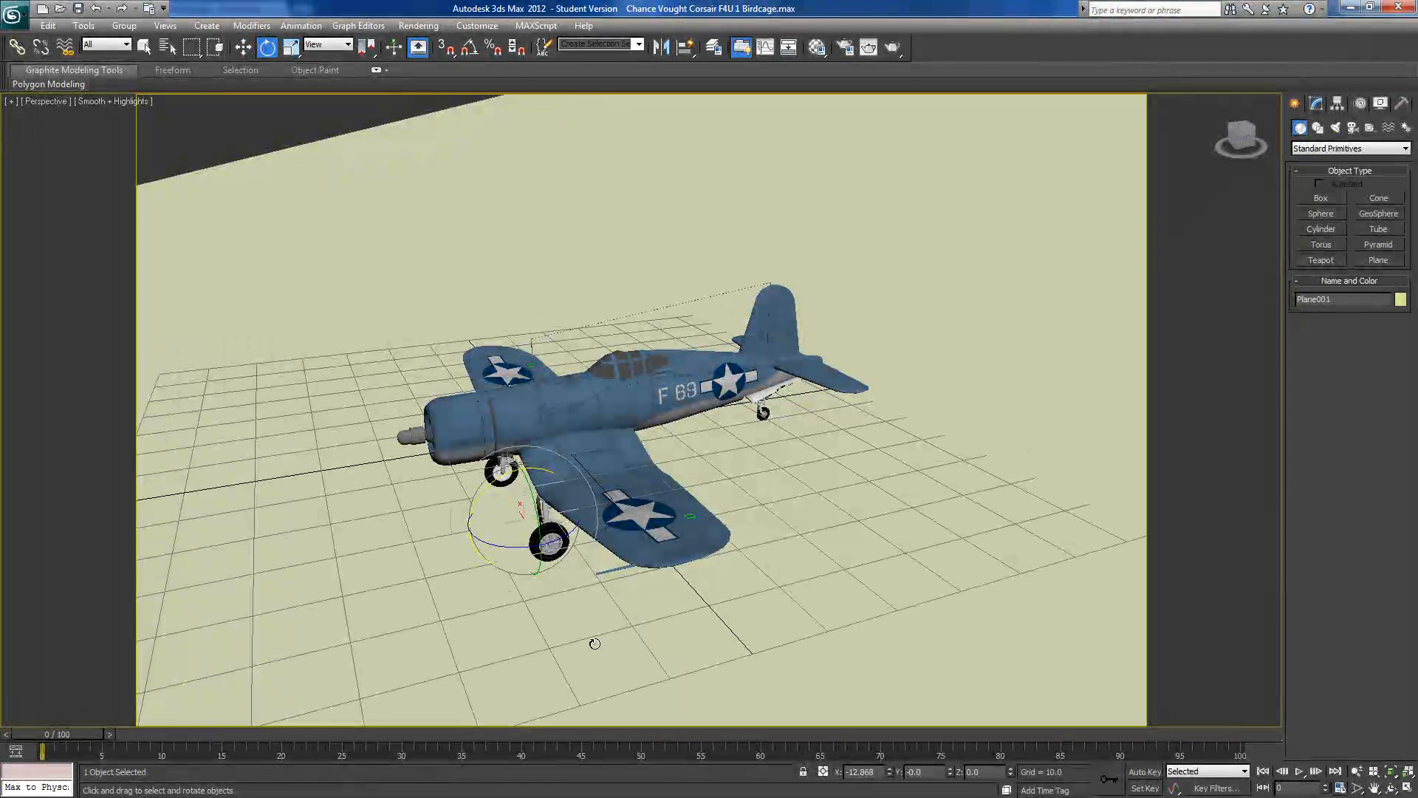
Hide the grid in the perspective viewport so that only the aircraft and ground plane are displayed
{"action": "key", "text": "g"}
{"action": "scroll", "coordinate": [590, 598], "scroll_direction": "down", "scroll_amount": 15}
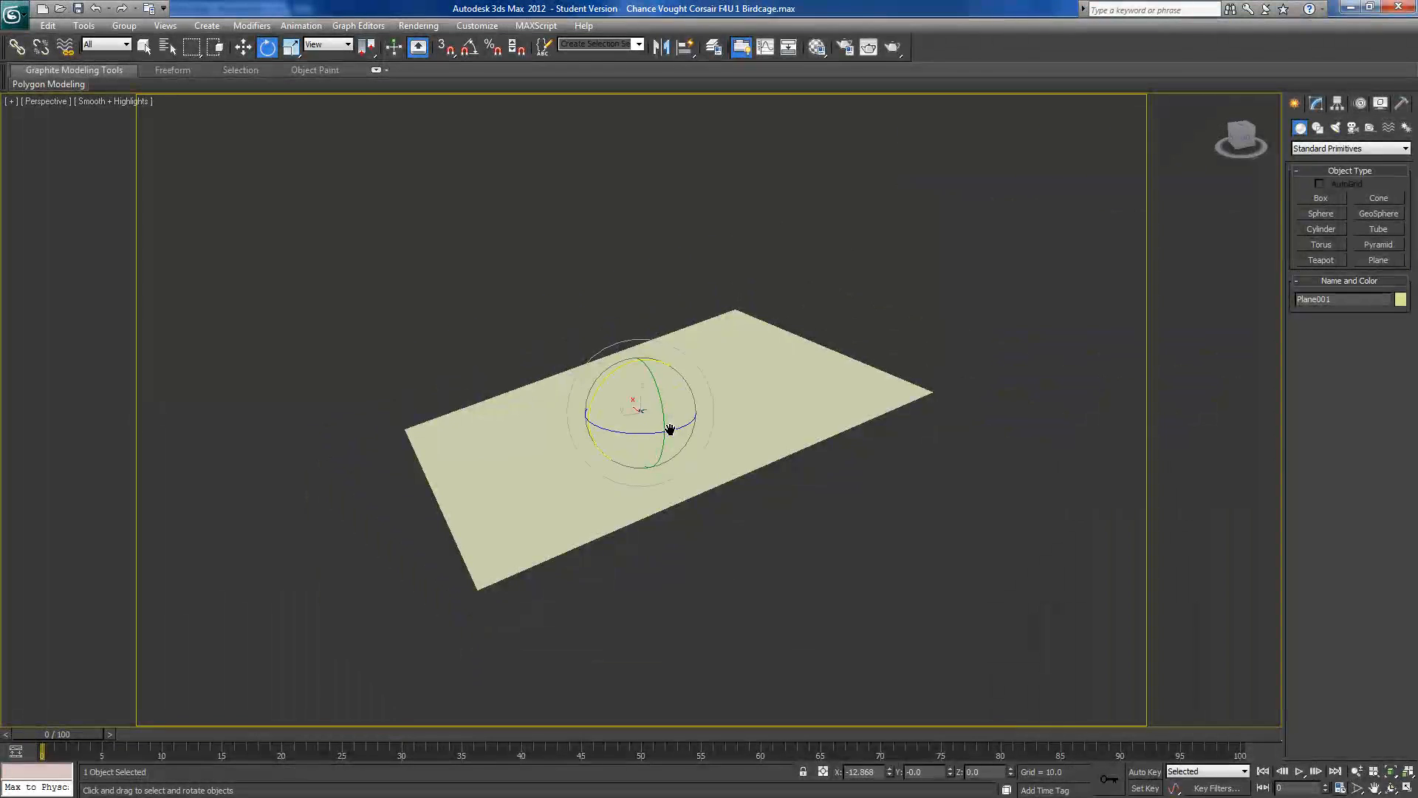
{"action": "middle_click_drag", "start_coordinate": [670, 429], "coordinate": [687, 500], "text": "alt"}
Try to raise the plane along Z to about 65.45
{"action": "key", "text": "w"}
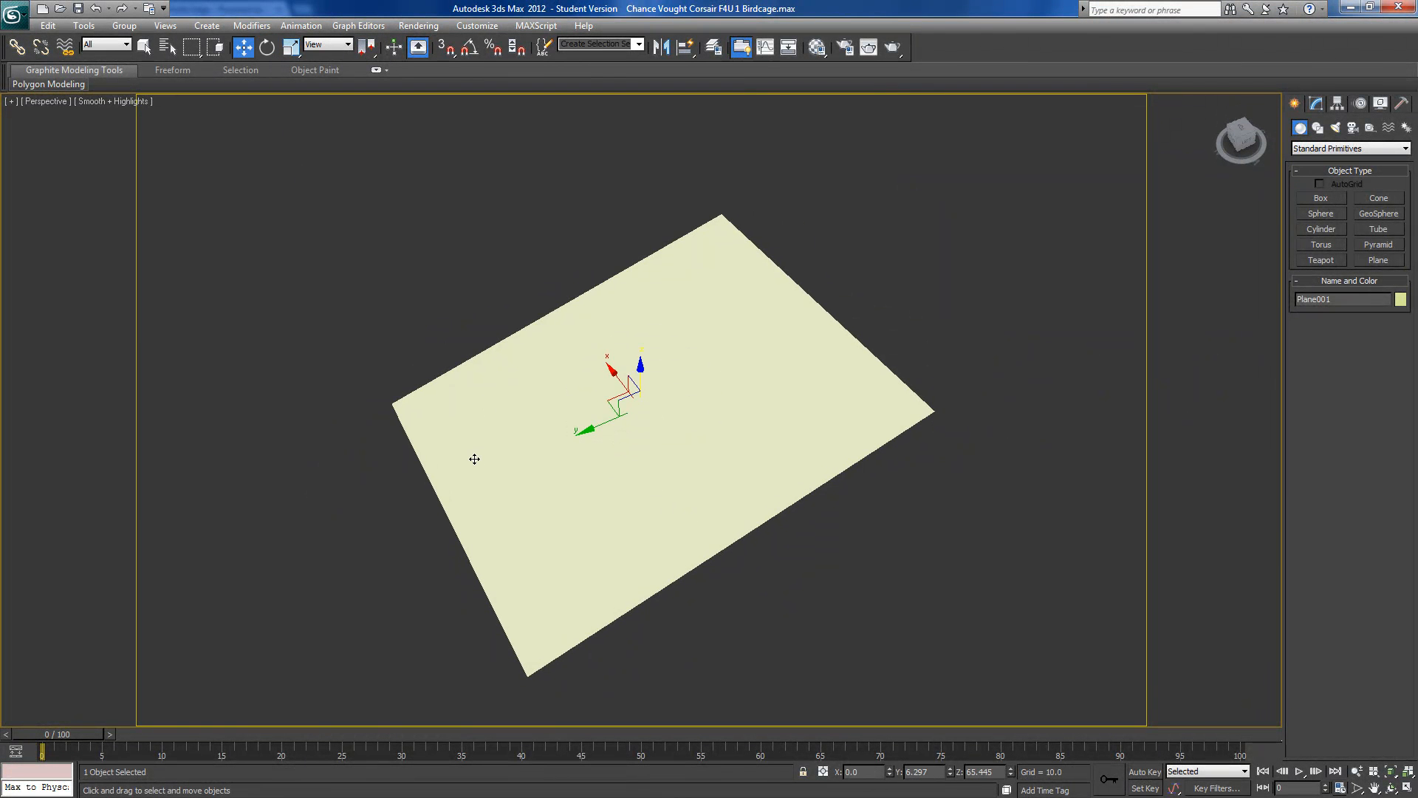
{"action": "left_click_drag", "start_coordinate": [474, 459], "coordinate": [474, 460]}
{"action": "middle_click_drag", "start_coordinate": [540, 438], "coordinate": [659, 378], "text": "alt"}
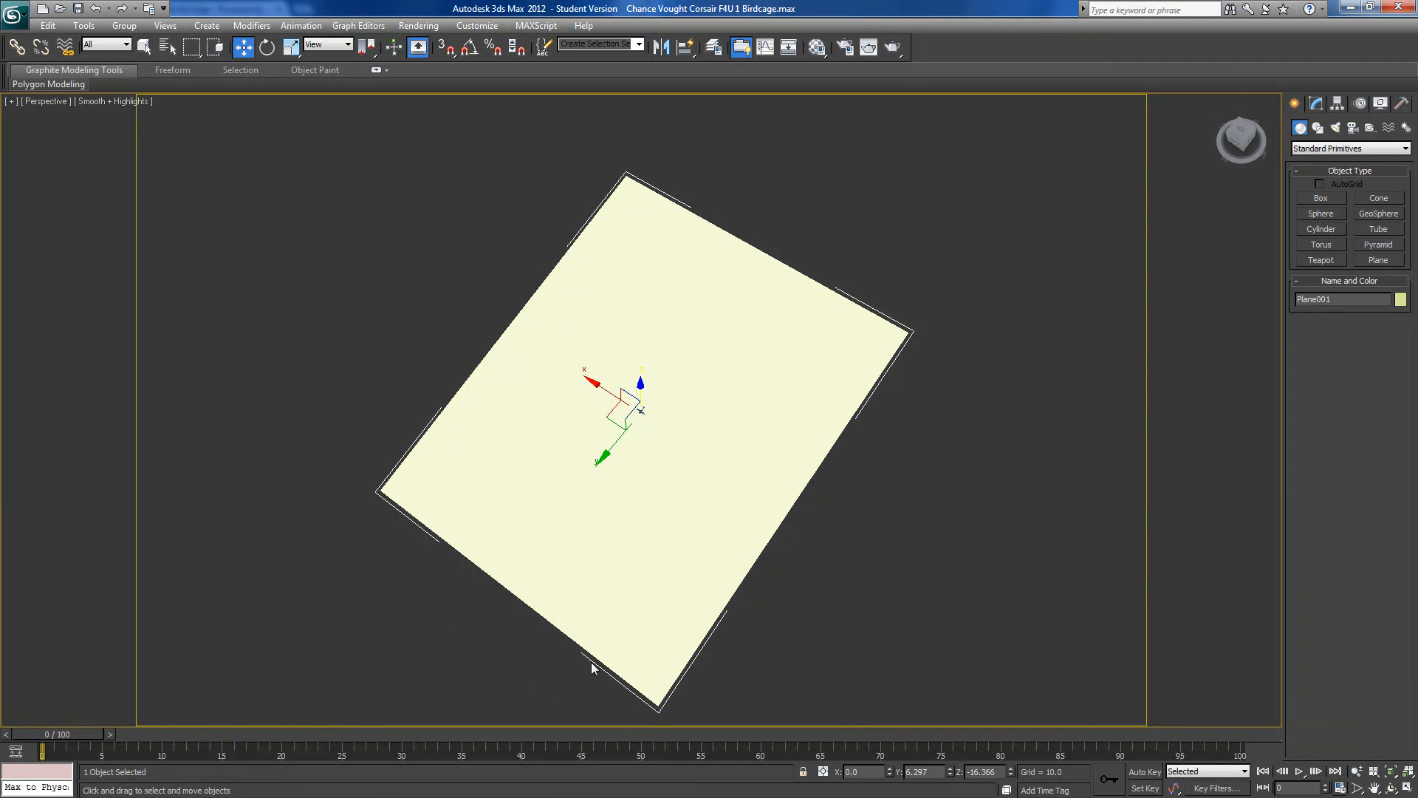
{"action": "left_click", "coordinate": [1232, 146]}
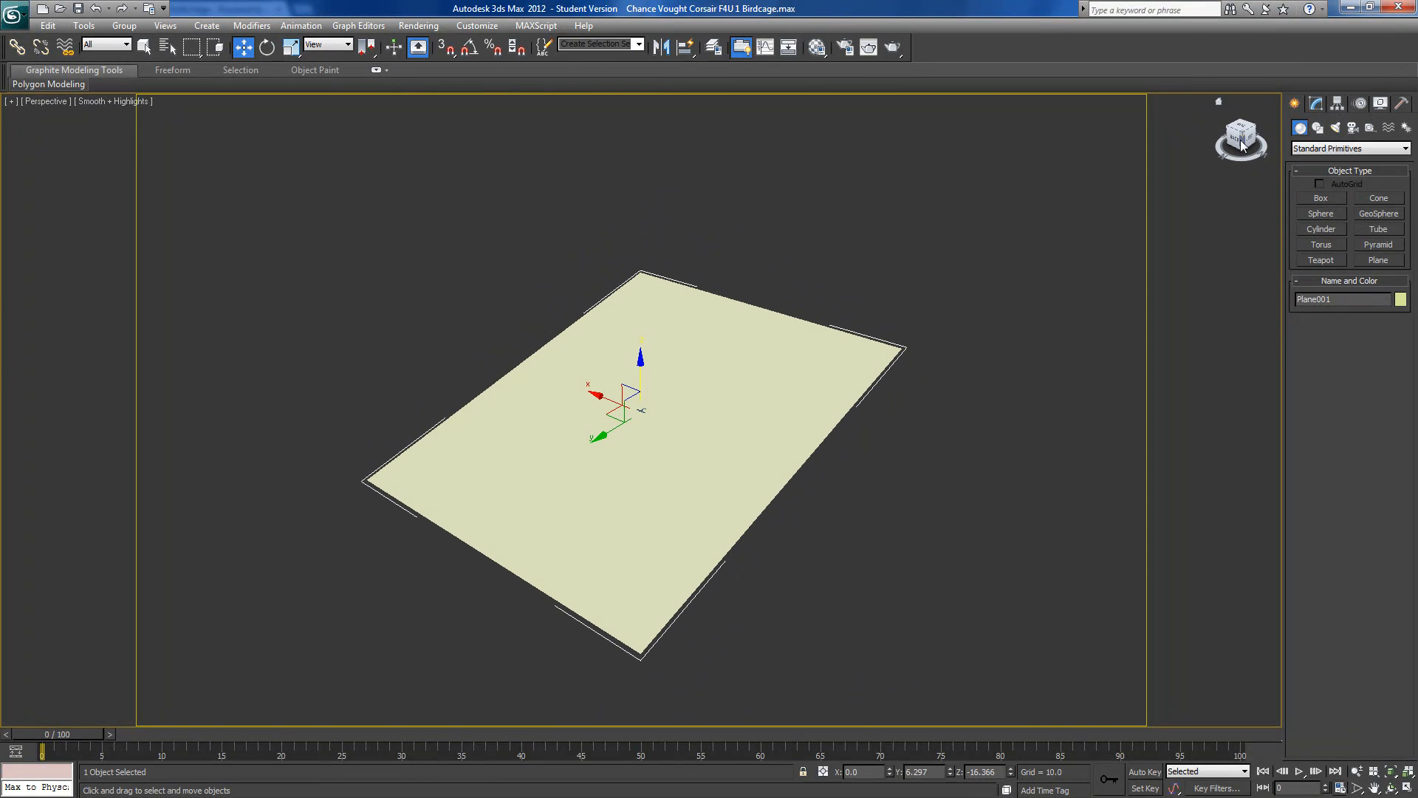
{"action": "middle_click_drag", "start_coordinate": [995, 367], "coordinate": [933, 359], "text": "alt"}
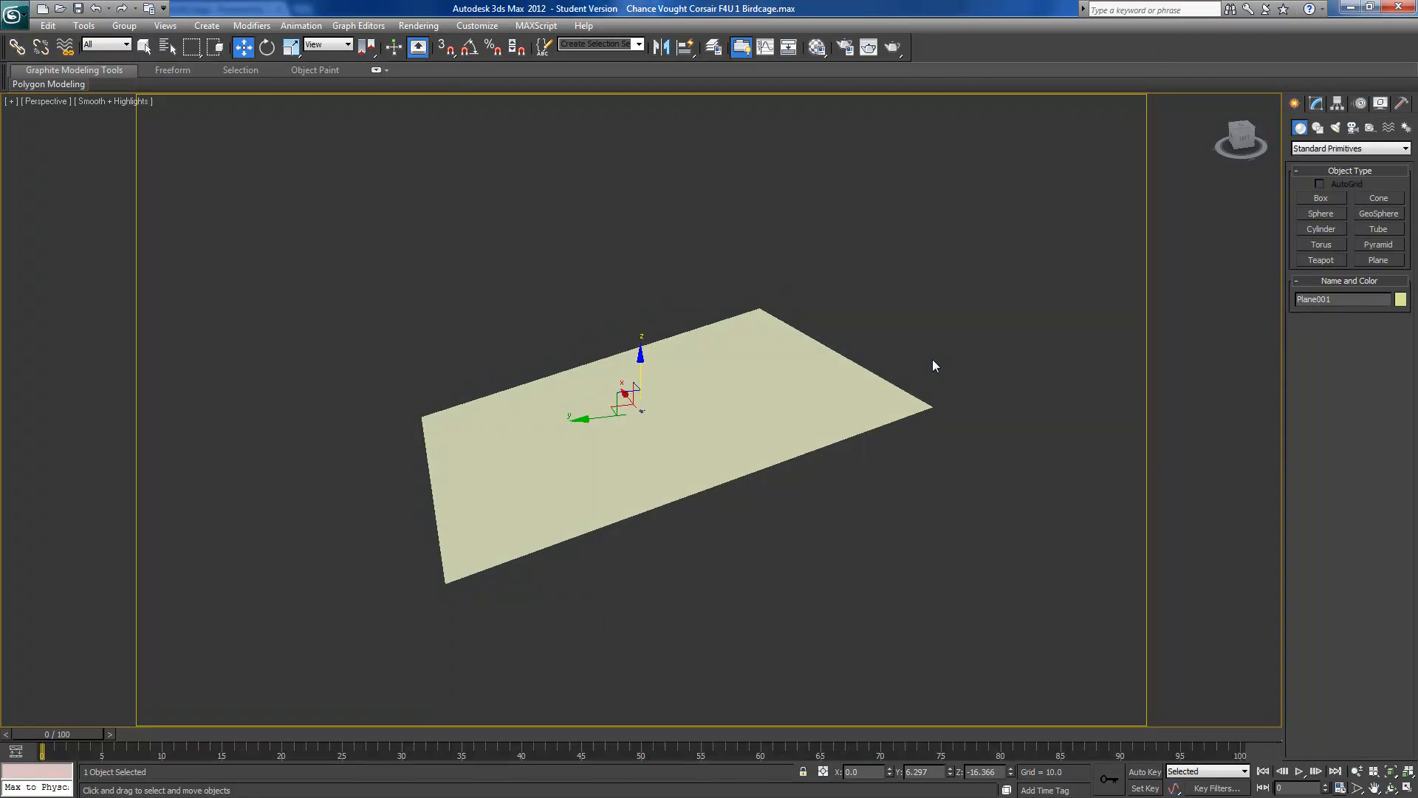
Select all the aircraft's parts without the ground plane and turn off the selection brackets
{"action": "scroll", "coordinate": [933, 359], "scroll_direction": "up", "scroll_amount": 12}
{"action": "left_click", "coordinate": [732, 436]}
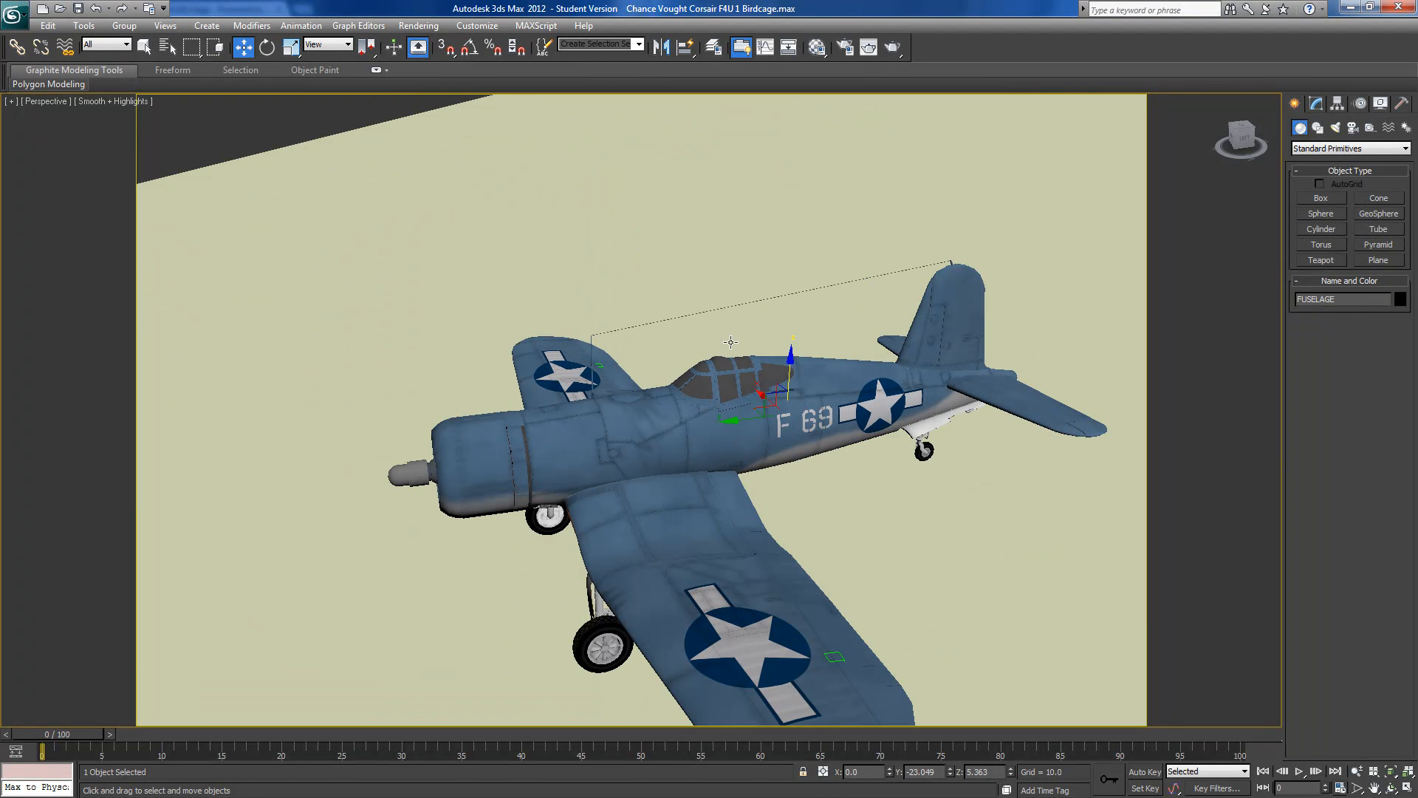
{"action": "middle_click_drag", "start_coordinate": [702, 433], "coordinate": [702, 424]}
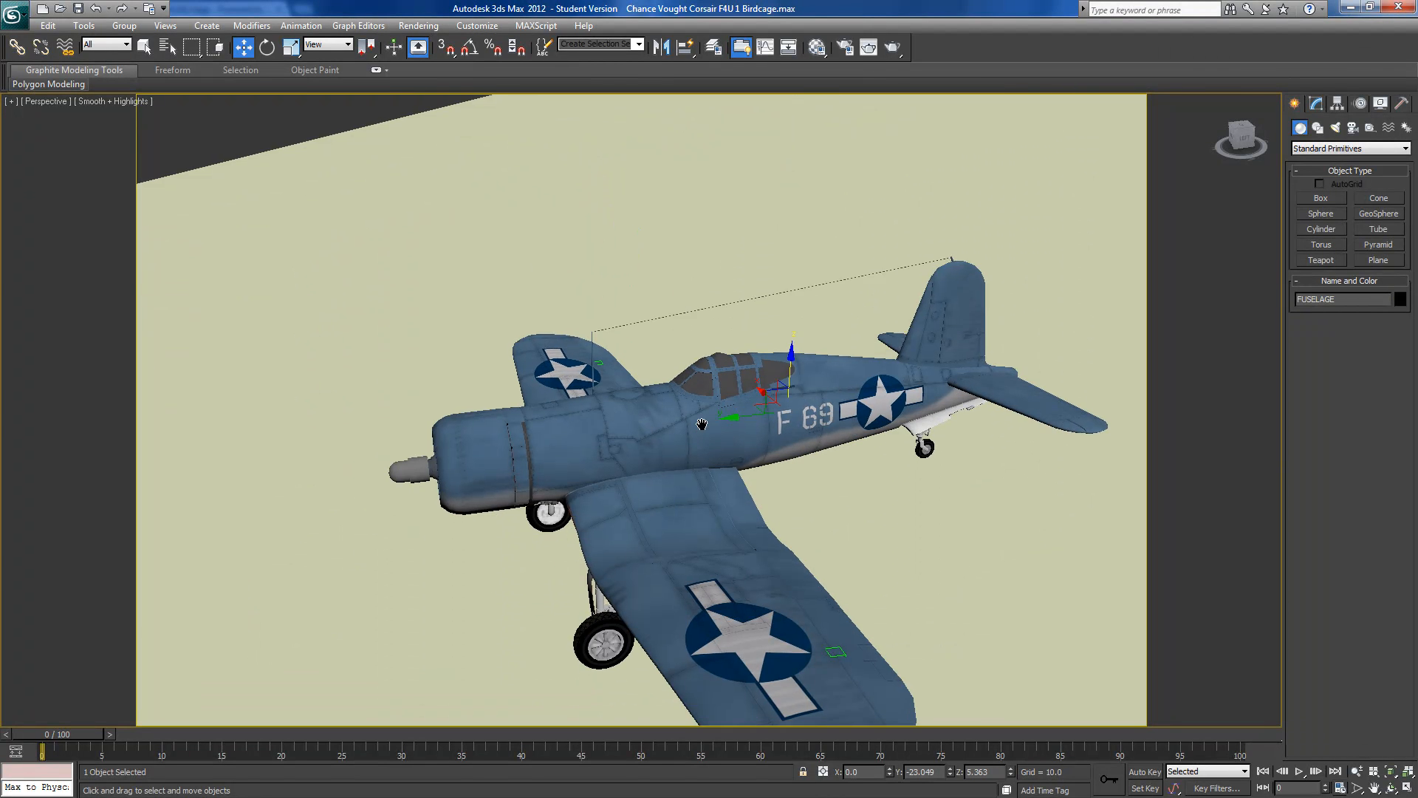
{"action": "scroll", "coordinate": [702, 424], "scroll_direction": "down", "scroll_amount": 12}
{"action": "left_click_drag", "start_coordinate": [335, 639], "coordinate": [1012, 213]}
{"action": "scroll", "coordinate": [859, 311], "scroll_direction": "up", "scroll_amount": 12}
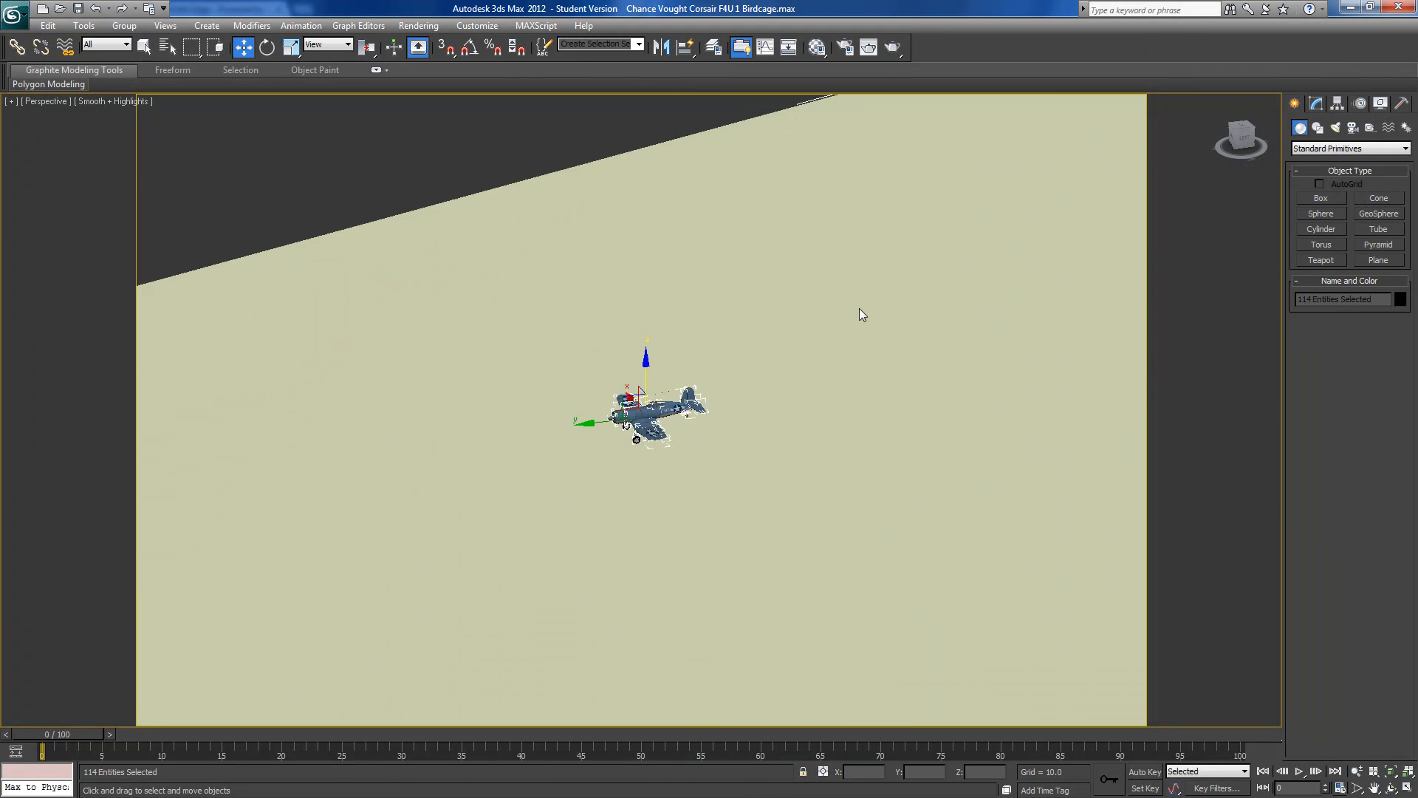
{"action": "middle_click_drag", "start_coordinate": [841, 365], "coordinate": [885, 336], "text": "alt"}
{"action": "scroll", "coordinate": [885, 336], "scroll_direction": "down", "scroll_amount": 3}
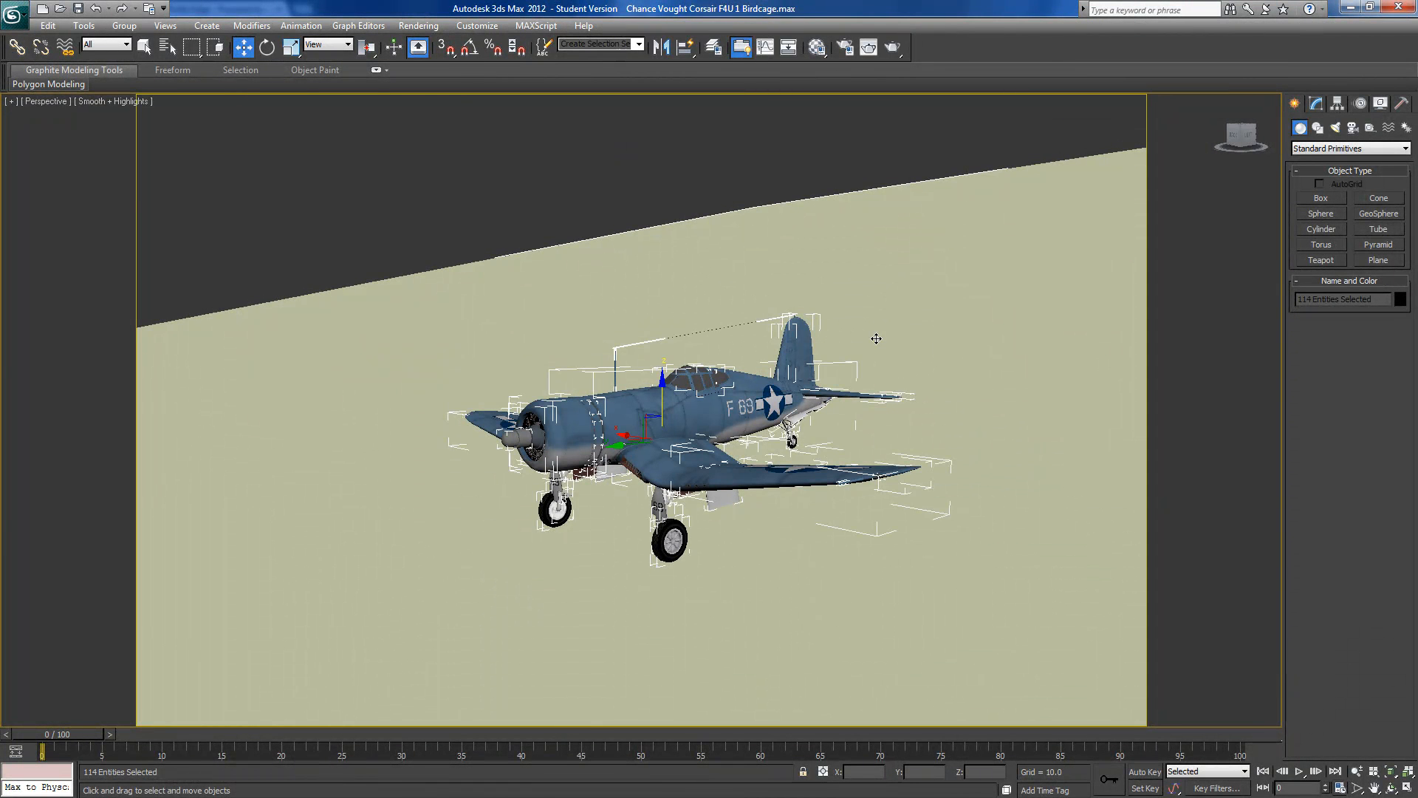
{"action": "key", "text": "j"}
{"action": "middle_click_drag", "start_coordinate": [847, 415], "coordinate": [858, 443], "text": "alt"}
{"action": "scroll", "coordinate": [858, 443], "scroll_direction": "down", "scroll_amount": 3}
Assign the grey material 17 - Default to the ground plane using the Material Editor
{"action": "left_click", "coordinate": [711, 408]}
{"action": "left_click", "coordinate": [816, 47]}
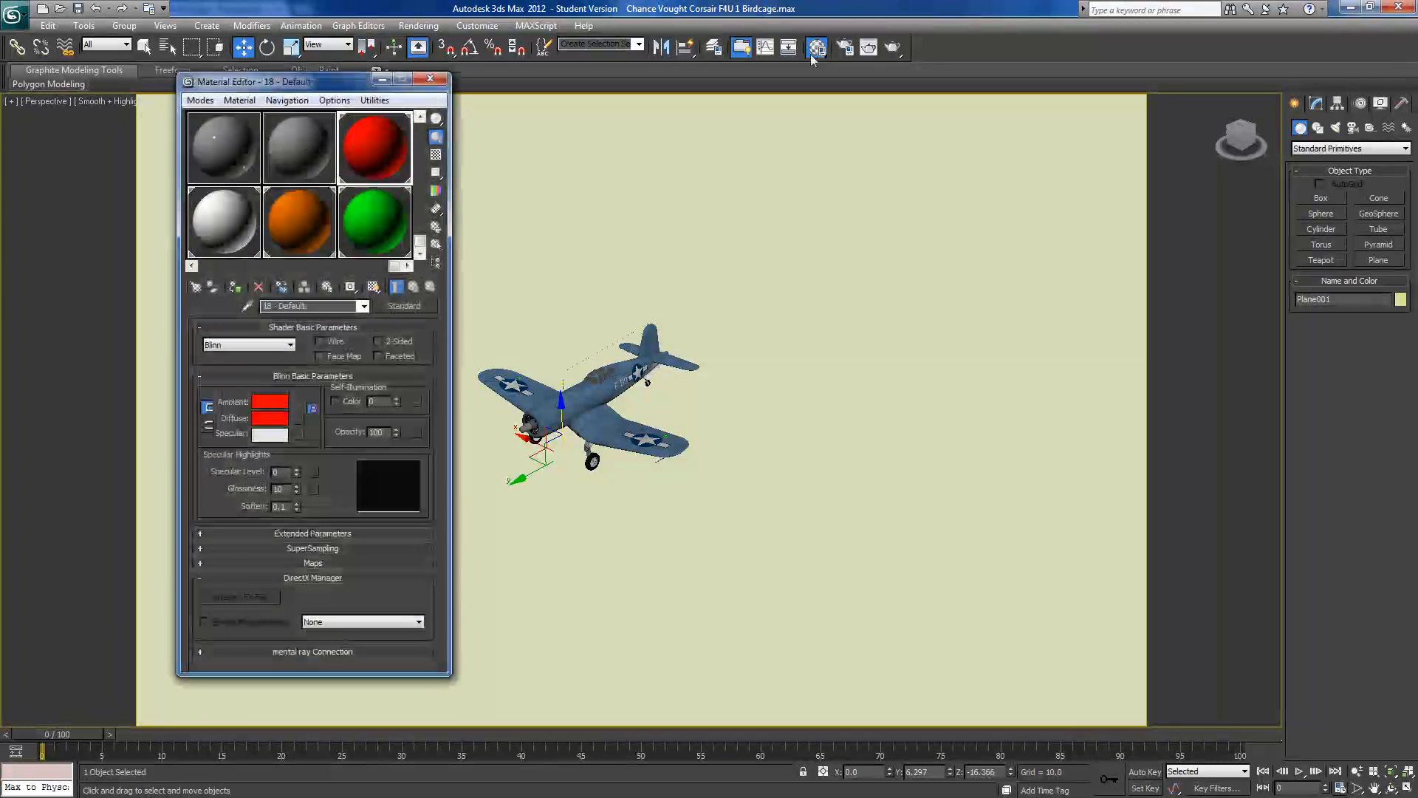
{"action": "left_click_drag", "start_coordinate": [295, 81], "coordinate": [190, 113]}
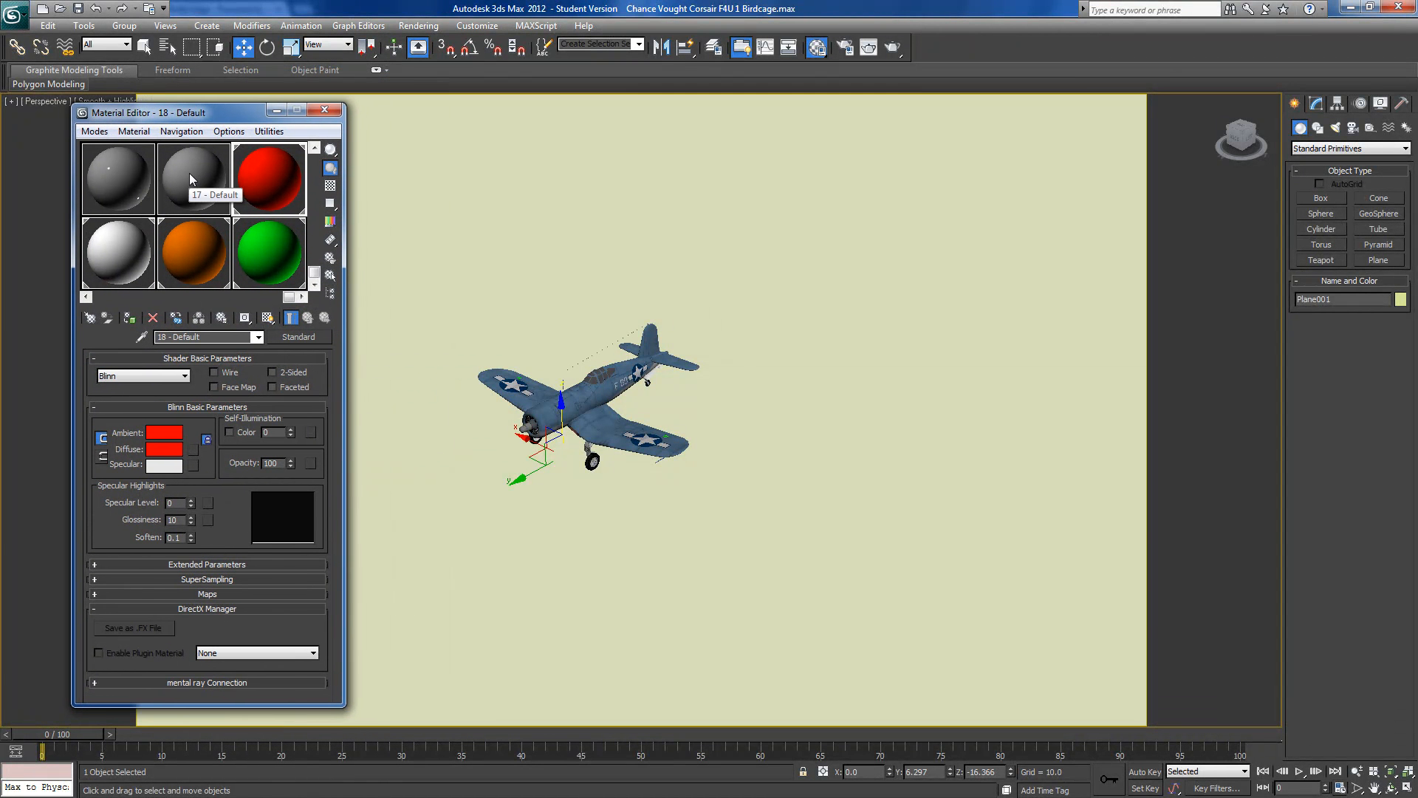
{"action": "left_click_drag", "start_coordinate": [189, 173], "coordinate": [796, 365]}
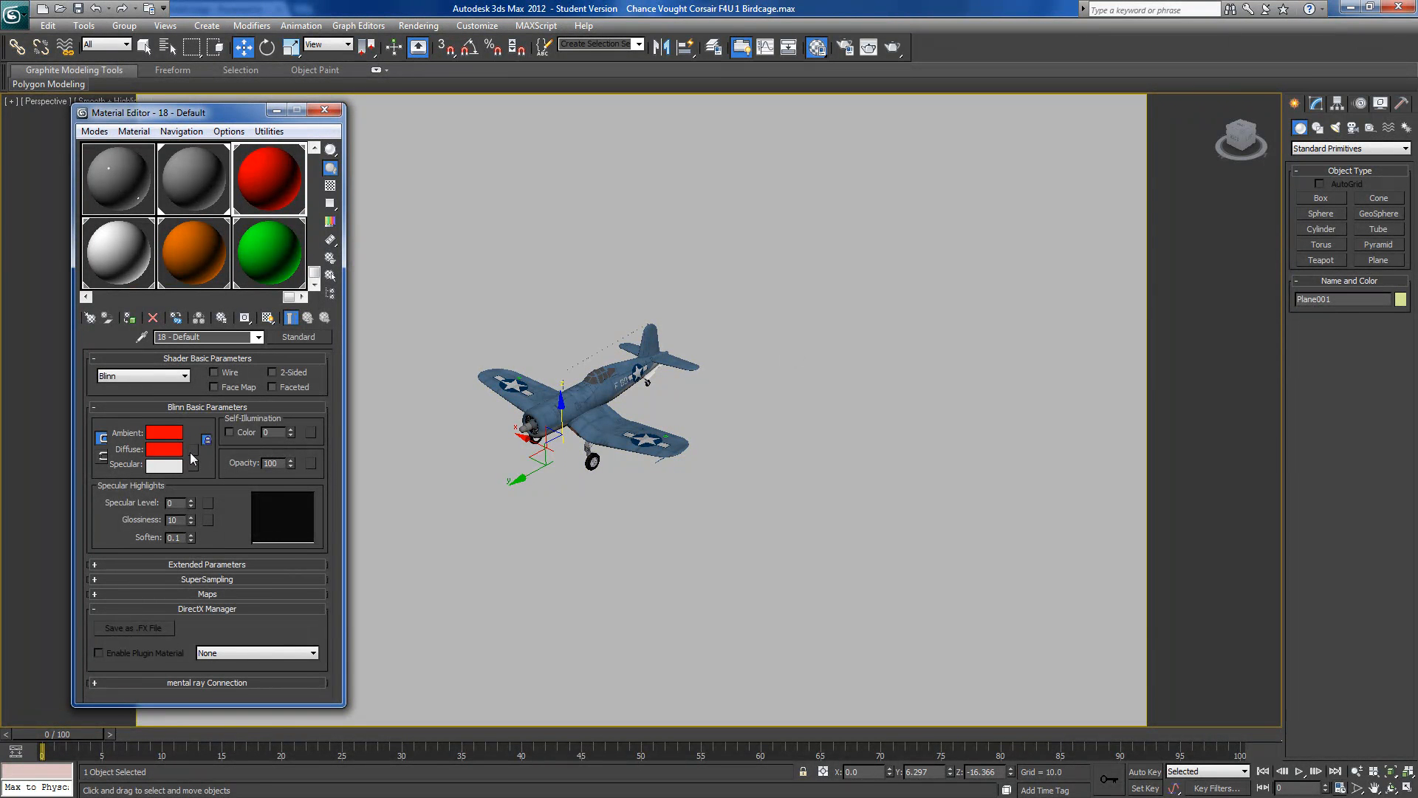
Darken the 17 - Default material's diffuse colour to a grey of value 65 and close the Material Editor
{"action": "left_click", "coordinate": [200, 211]}
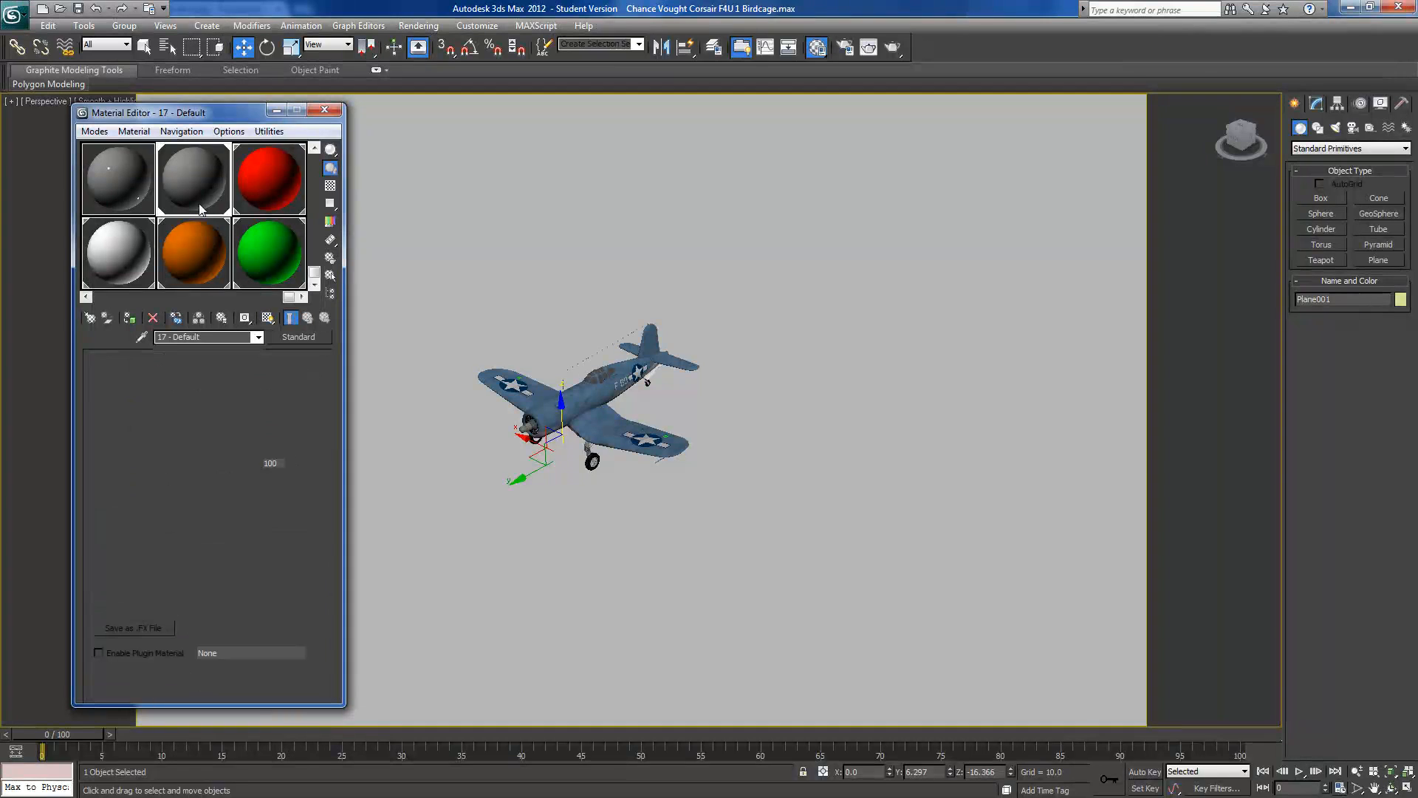
{"action": "left_click", "coordinate": [175, 451]}
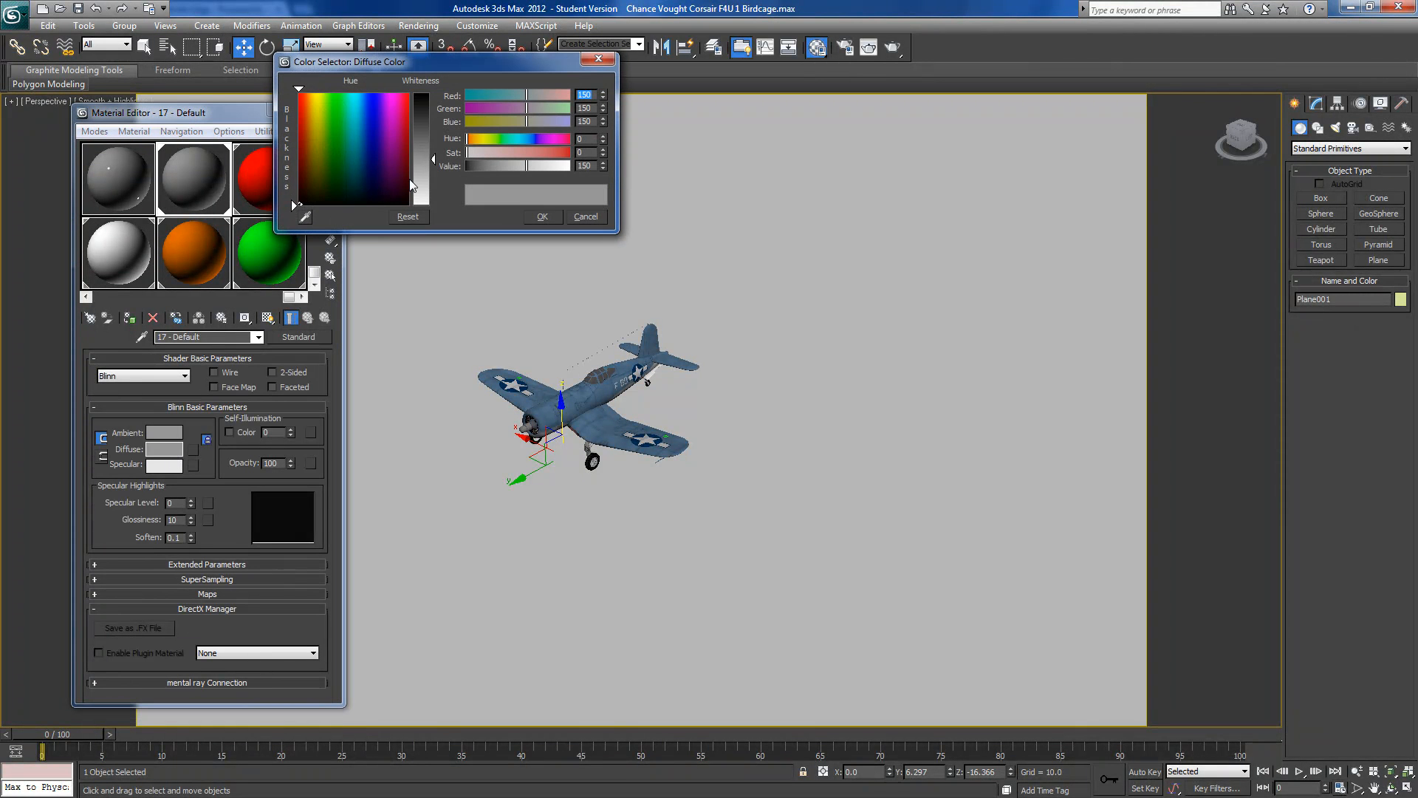
{"action": "left_click_drag", "start_coordinate": [433, 160], "coordinate": [433, 122]}
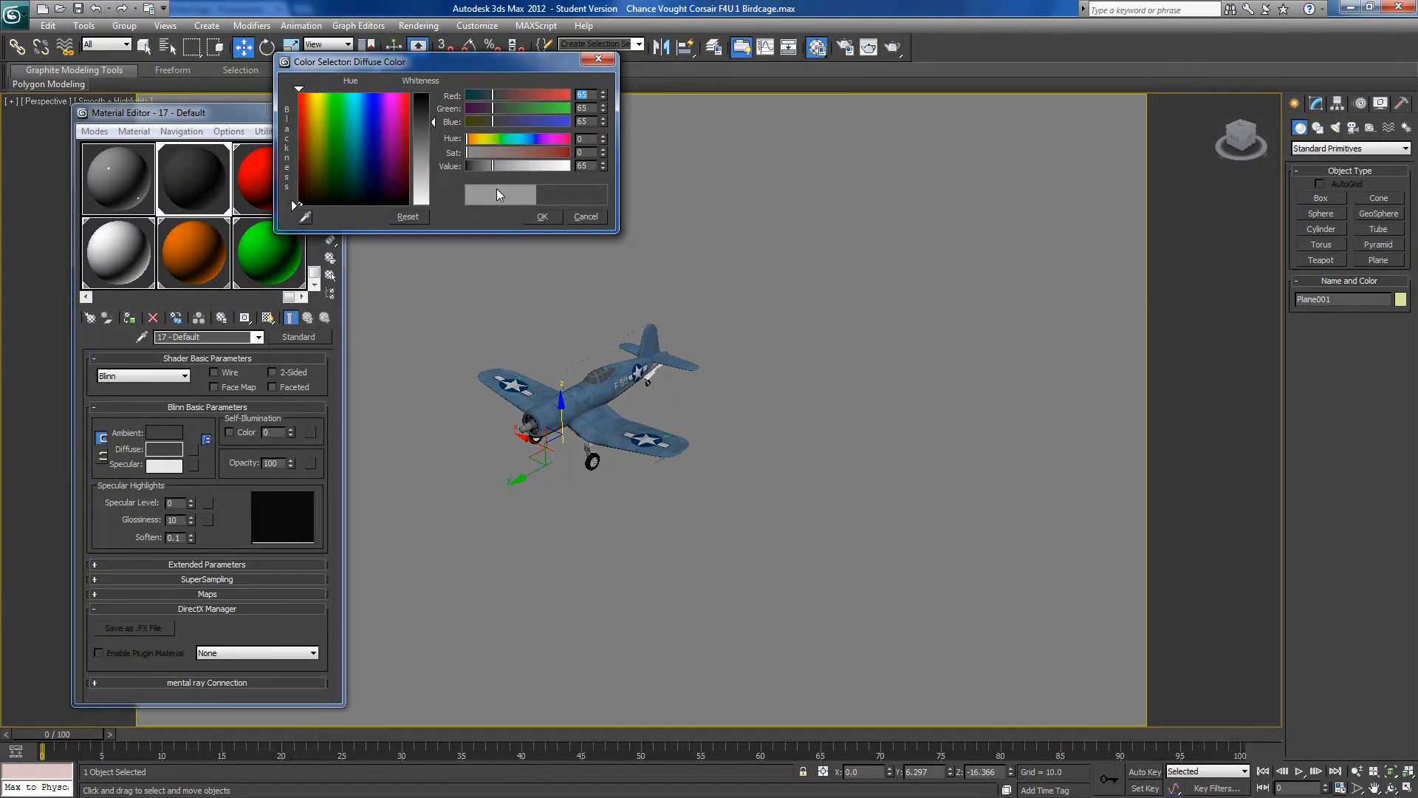
{"action": "left_click", "coordinate": [542, 216]}
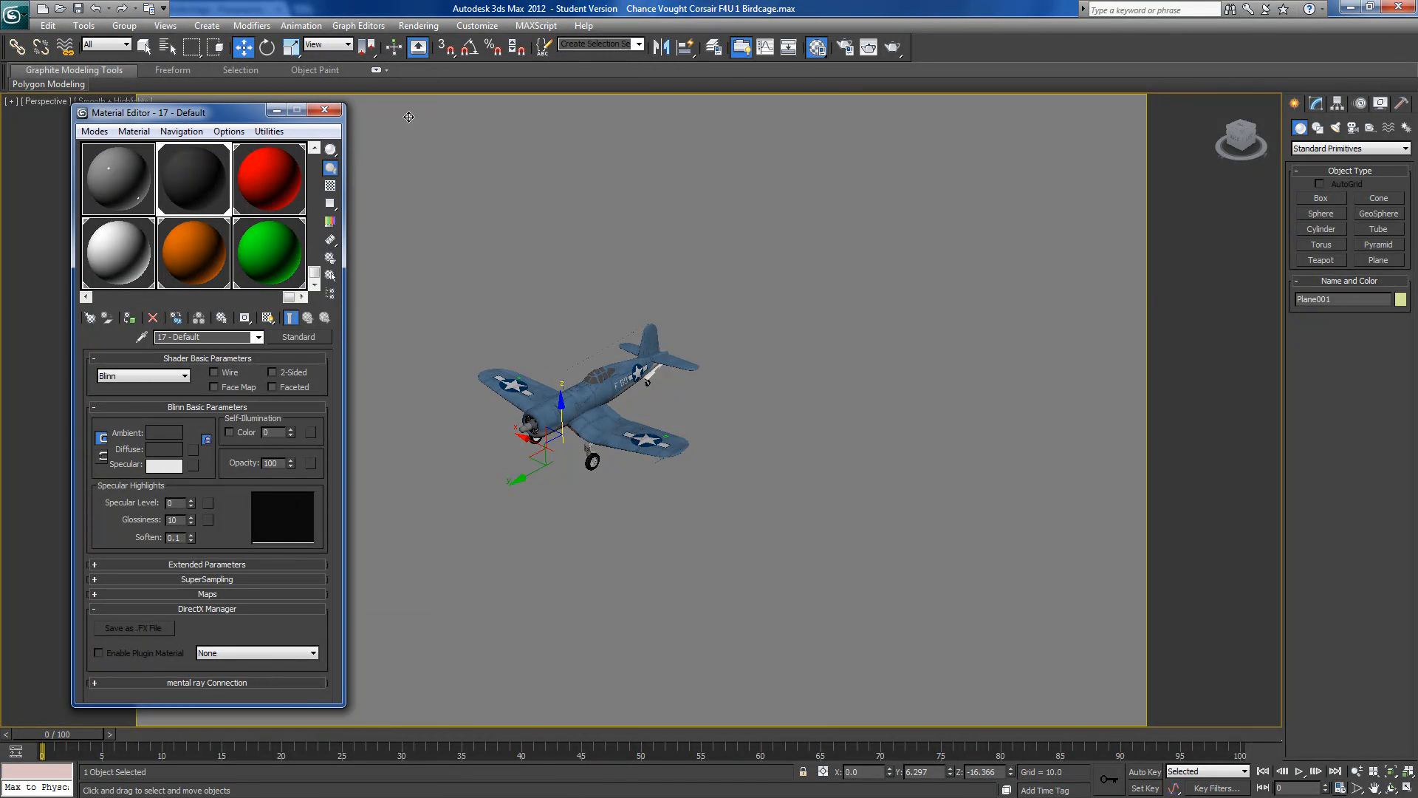
{"action": "left_click", "coordinate": [325, 110]}
Add a standard Skylight near the aircraft's rear fuselage
{"action": "left_click_drag", "start_coordinate": [1241, 137], "coordinate": [1254, 138]}
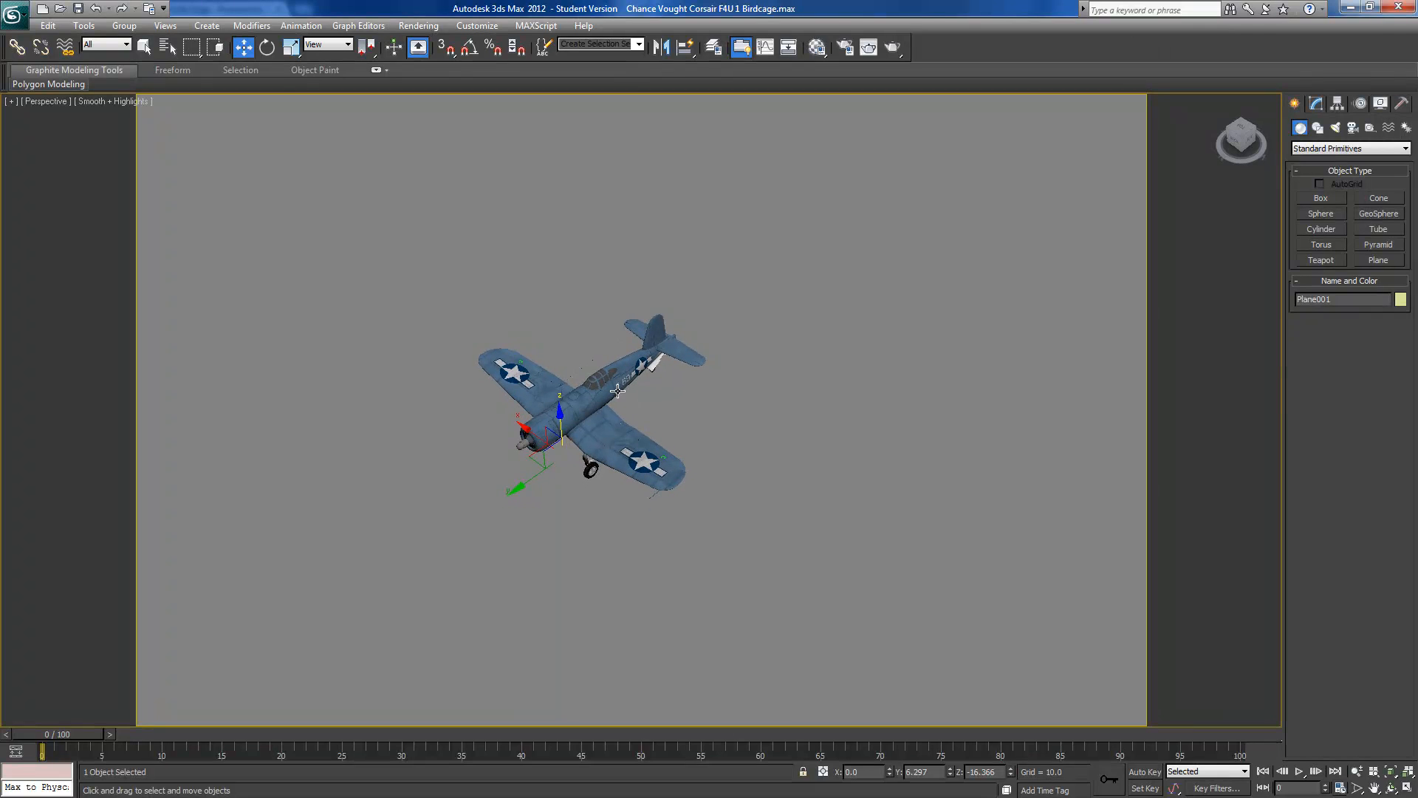
{"action": "left_click", "coordinate": [1336, 128]}
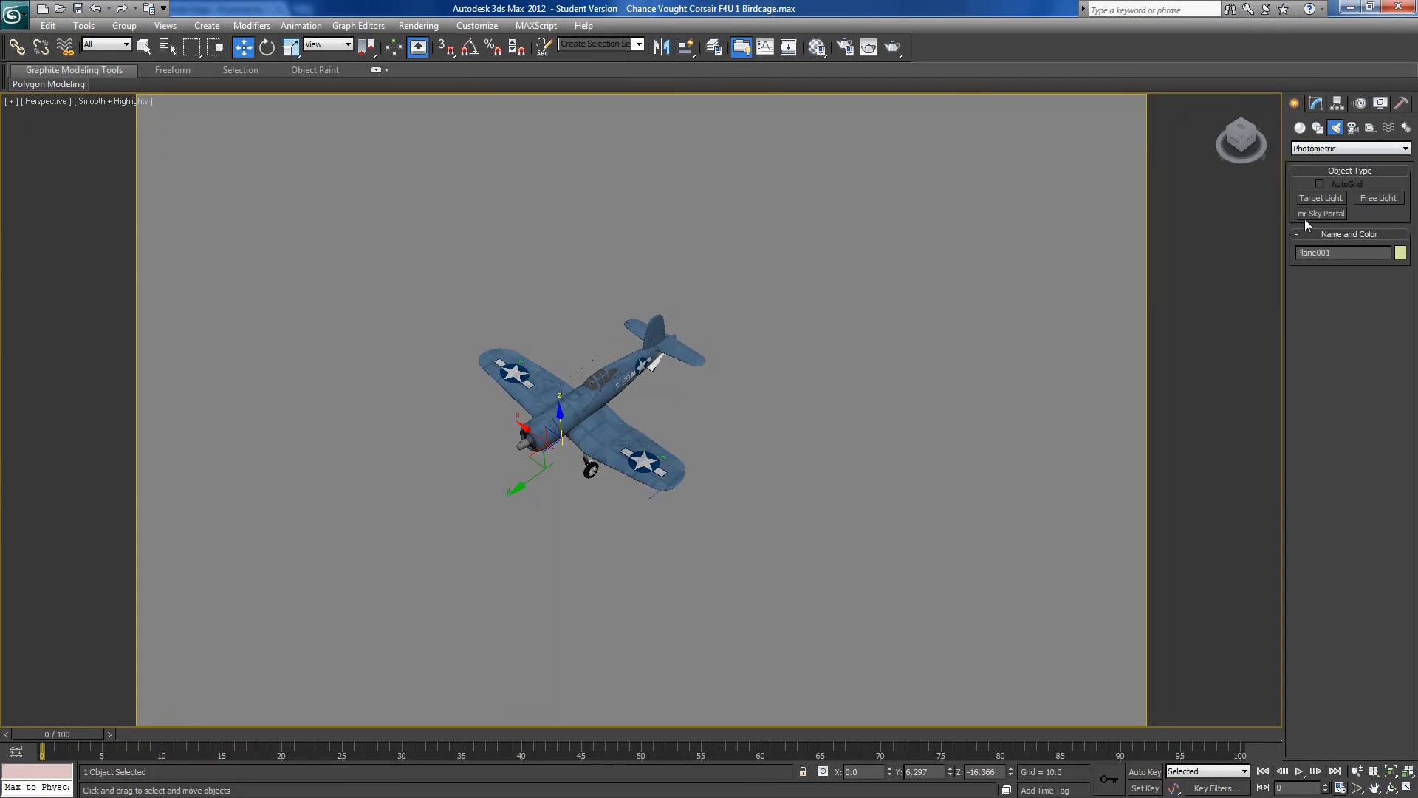
{"action": "left_click", "coordinate": [1322, 150]}
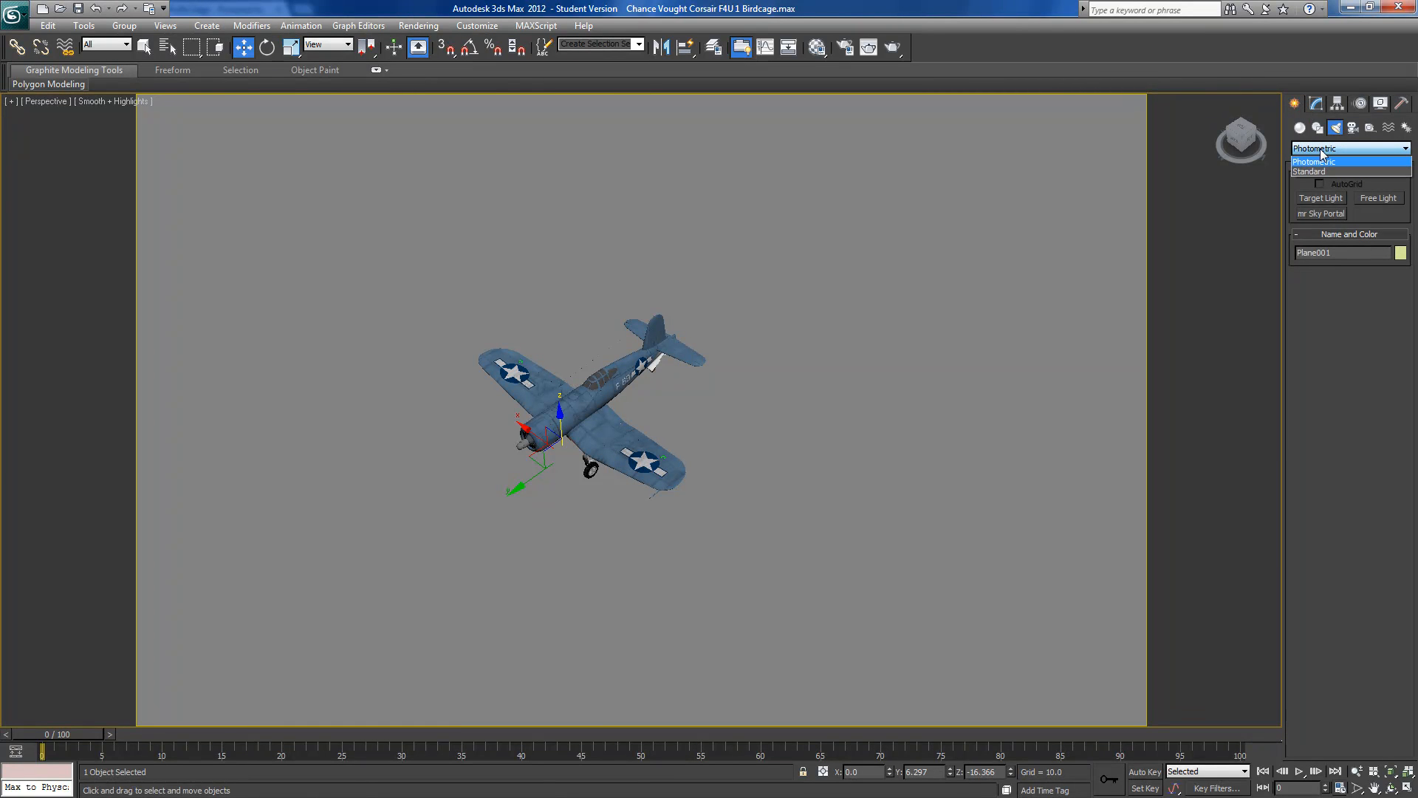
{"action": "left_click", "coordinate": [1319, 169]}
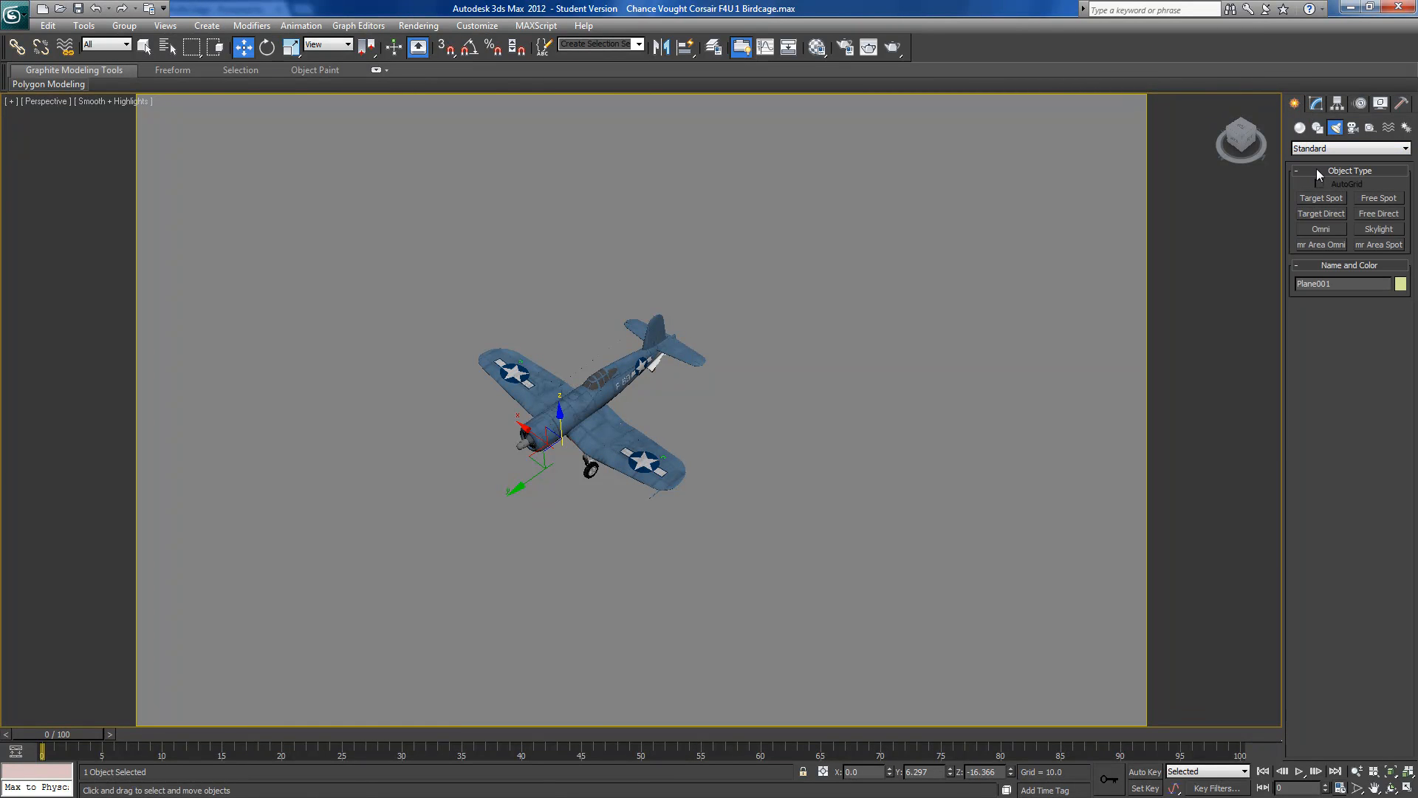
{"action": "left_click", "coordinate": [1379, 229]}
{"action": "left_click", "coordinate": [661, 399]}
Raise the skylight along Z to about 33.60, above the aircraft
{"action": "middle_click_drag", "start_coordinate": [684, 411], "coordinate": [517, 193], "text": "alt"}
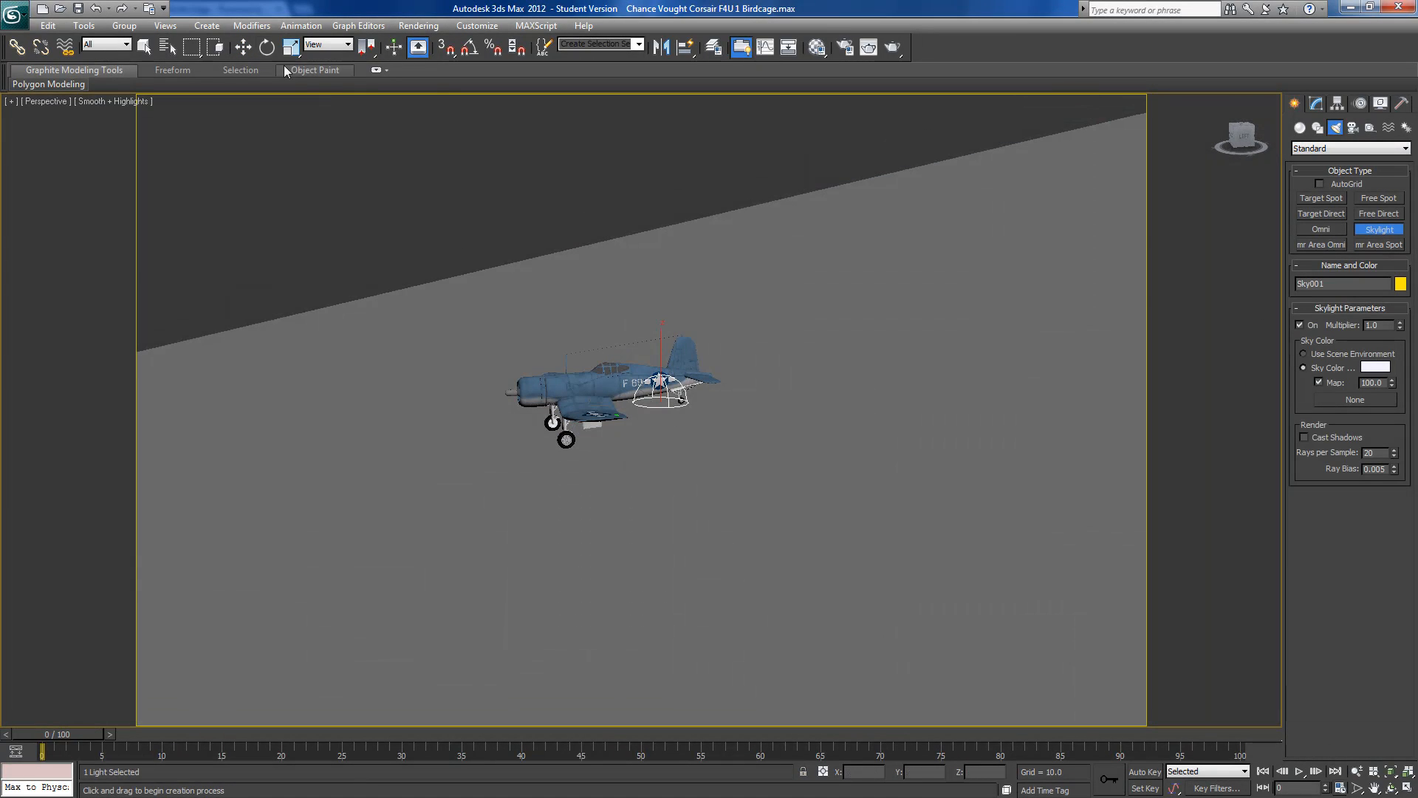
{"action": "left_click", "coordinate": [245, 52]}
{"action": "left_click_drag", "start_coordinate": [663, 346], "coordinate": [652, 266]}
{"action": "key", "text": "shift+z"}
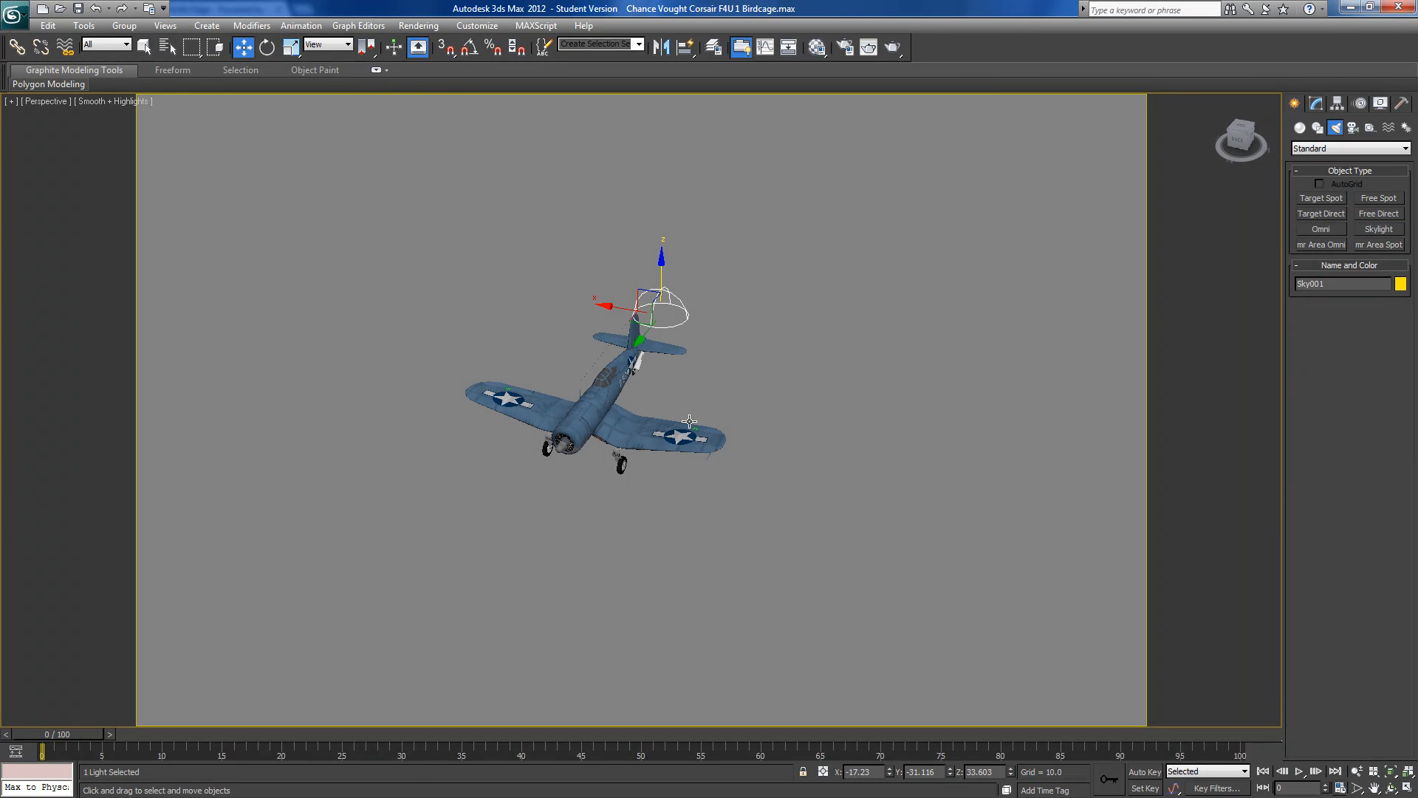
Reset the skylight's X, Y and Z positions to 0.0
{"action": "right_click", "coordinate": [890, 773]}
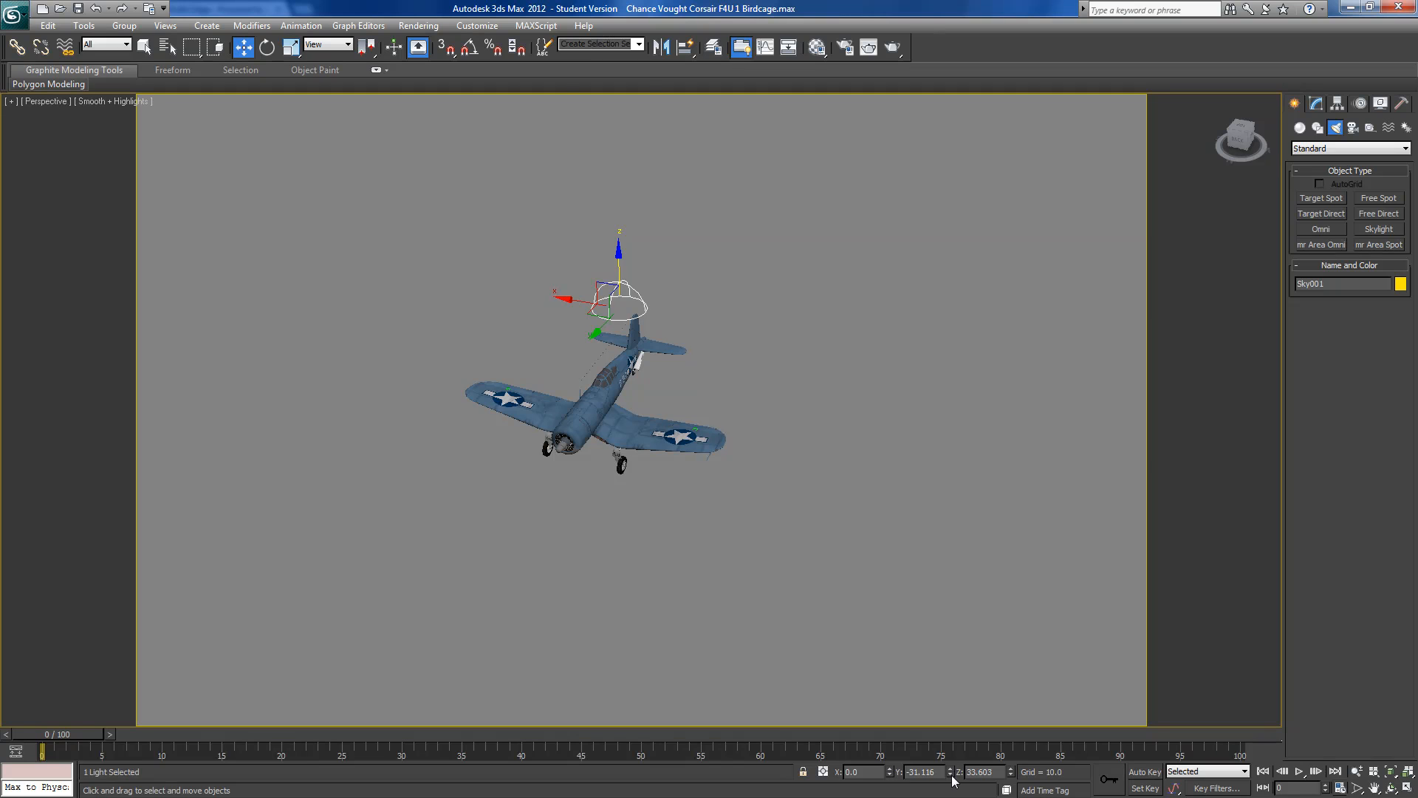
{"action": "right_click", "coordinate": [951, 773]}
{"action": "right_click", "coordinate": [1011, 773]}
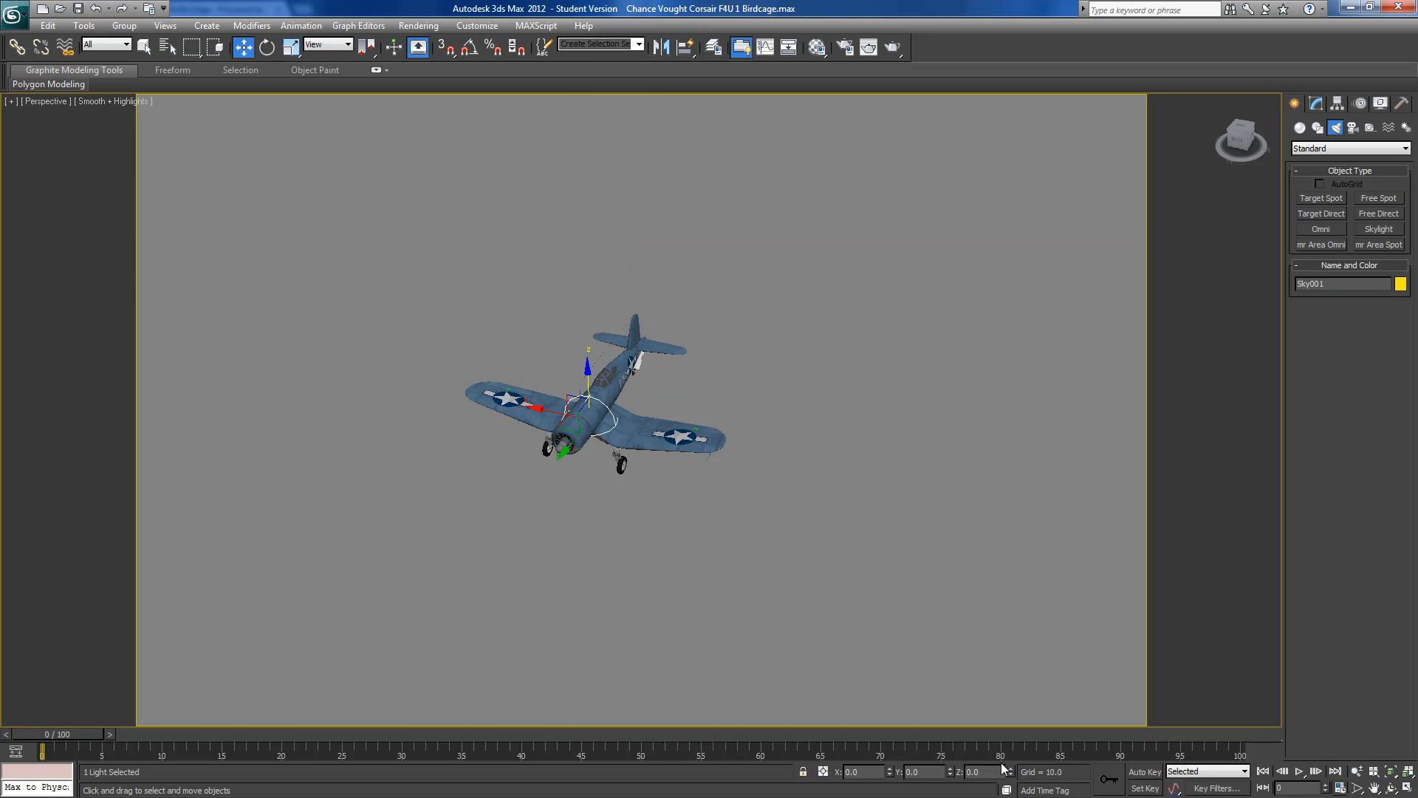
Raise the skylight along Z to about 48.33, well above the aircraft, and open its parameters
{"action": "key", "text": "shift+z"}
{"action": "left_click_drag", "start_coordinate": [584, 367], "coordinate": [581, 225]}
{"action": "middle_click_drag", "start_coordinate": [580, 225], "coordinate": [649, 311], "text": "alt"}
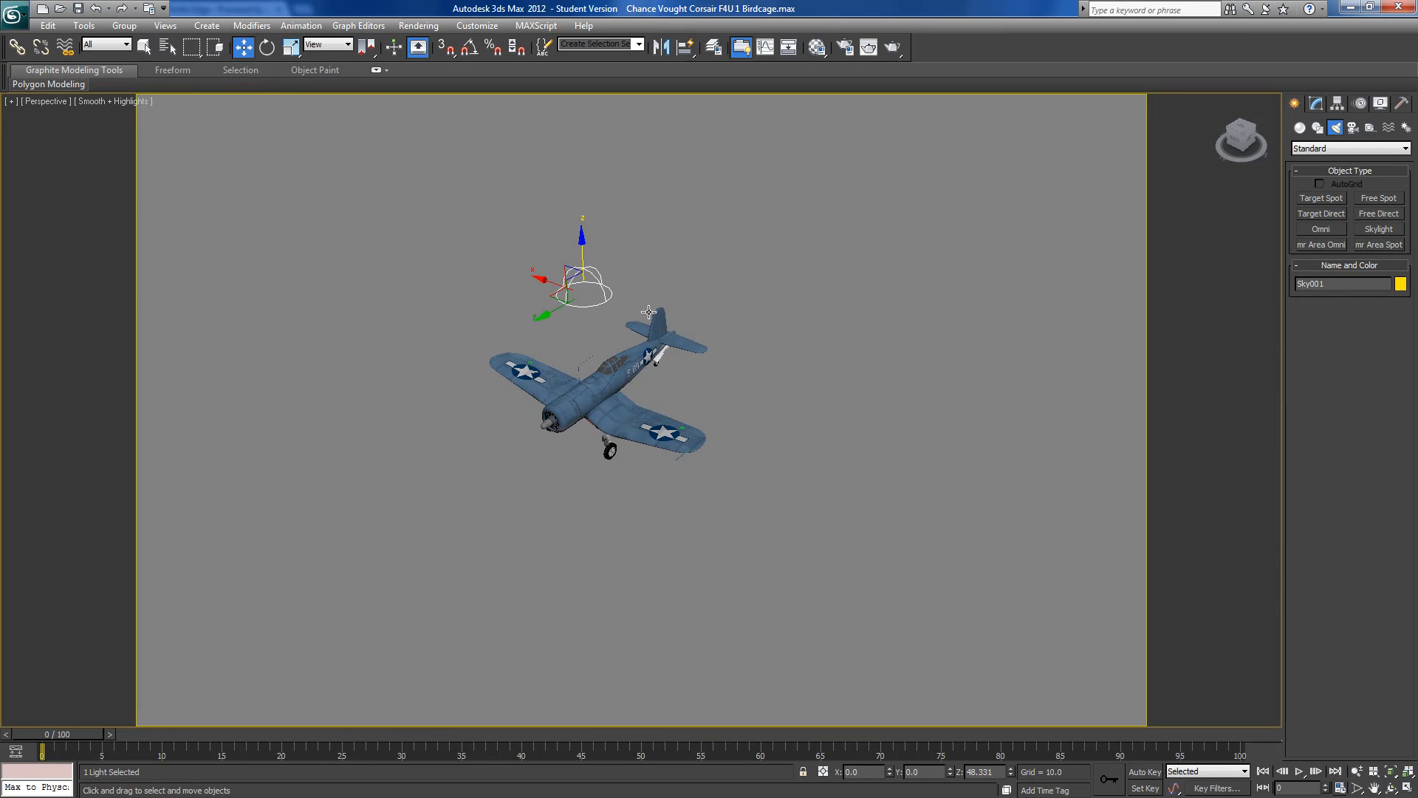
{"action": "left_click", "coordinate": [1318, 105]}
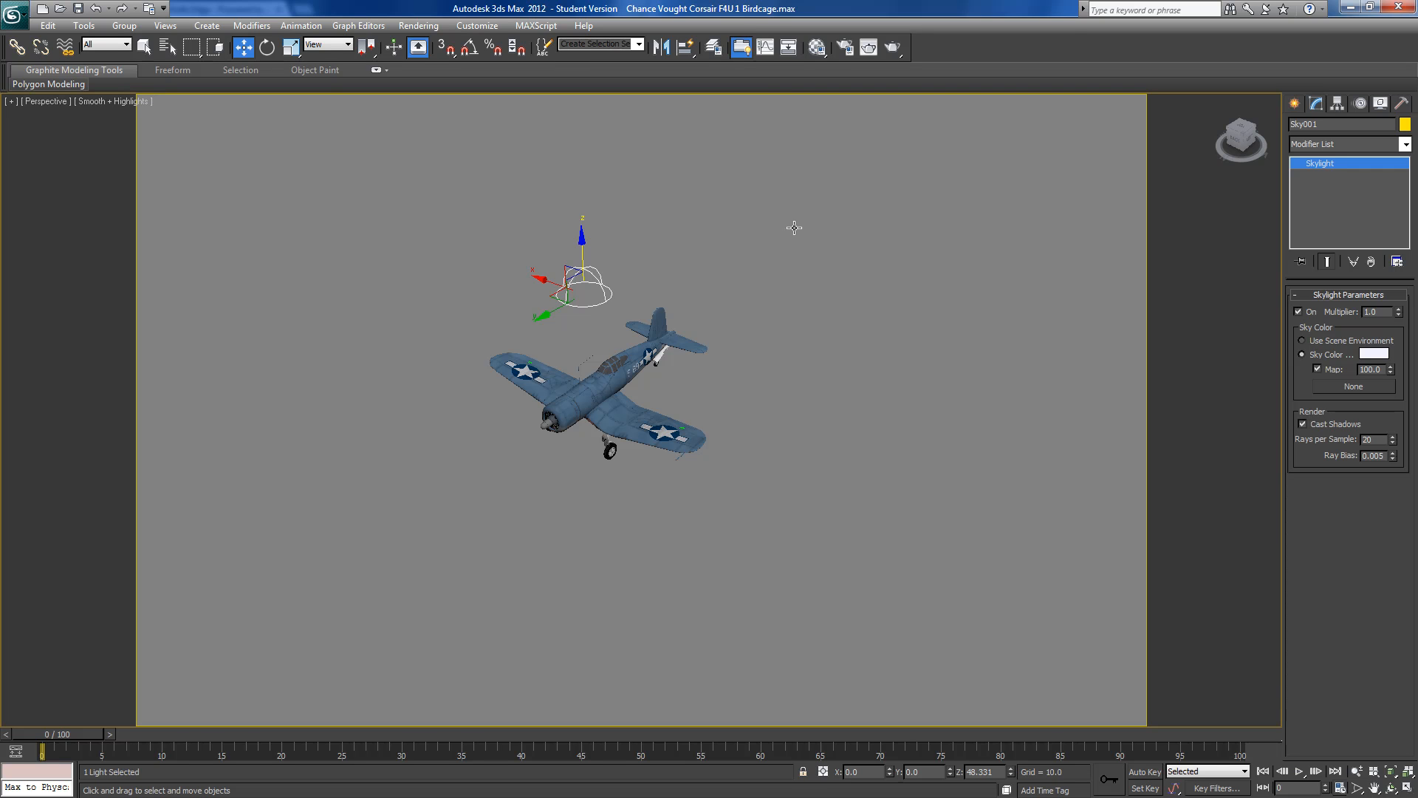
Choose Light Tracer as the advanced lighting plug-in in Render Setup
{"action": "scroll", "coordinate": [798, 222], "scroll_direction": "up", "scroll_amount": 5}
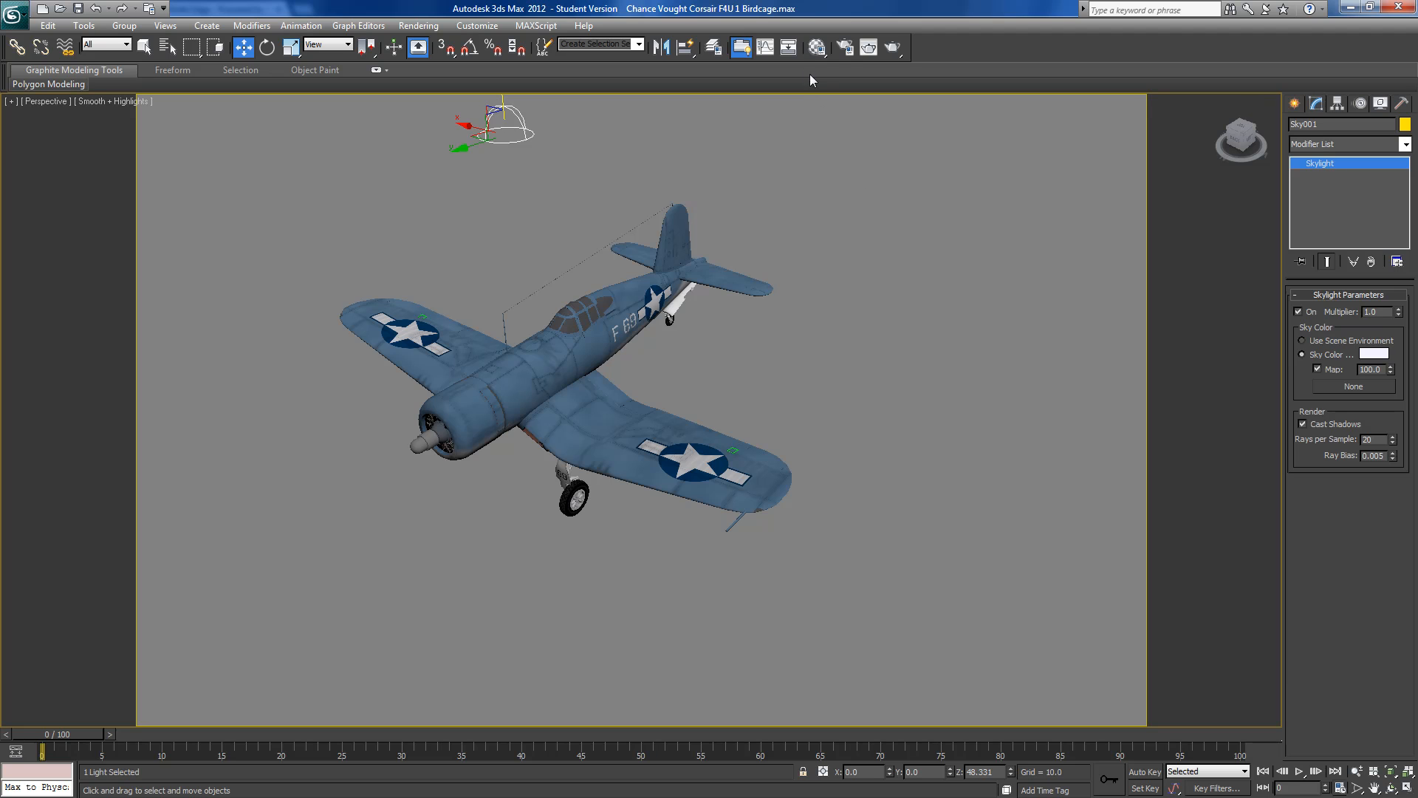
{"action": "left_click", "coordinate": [847, 49]}
{"action": "left_click_drag", "start_coordinate": [646, 75], "coordinate": [857, 152]}
{"action": "left_click", "coordinate": [893, 176]}
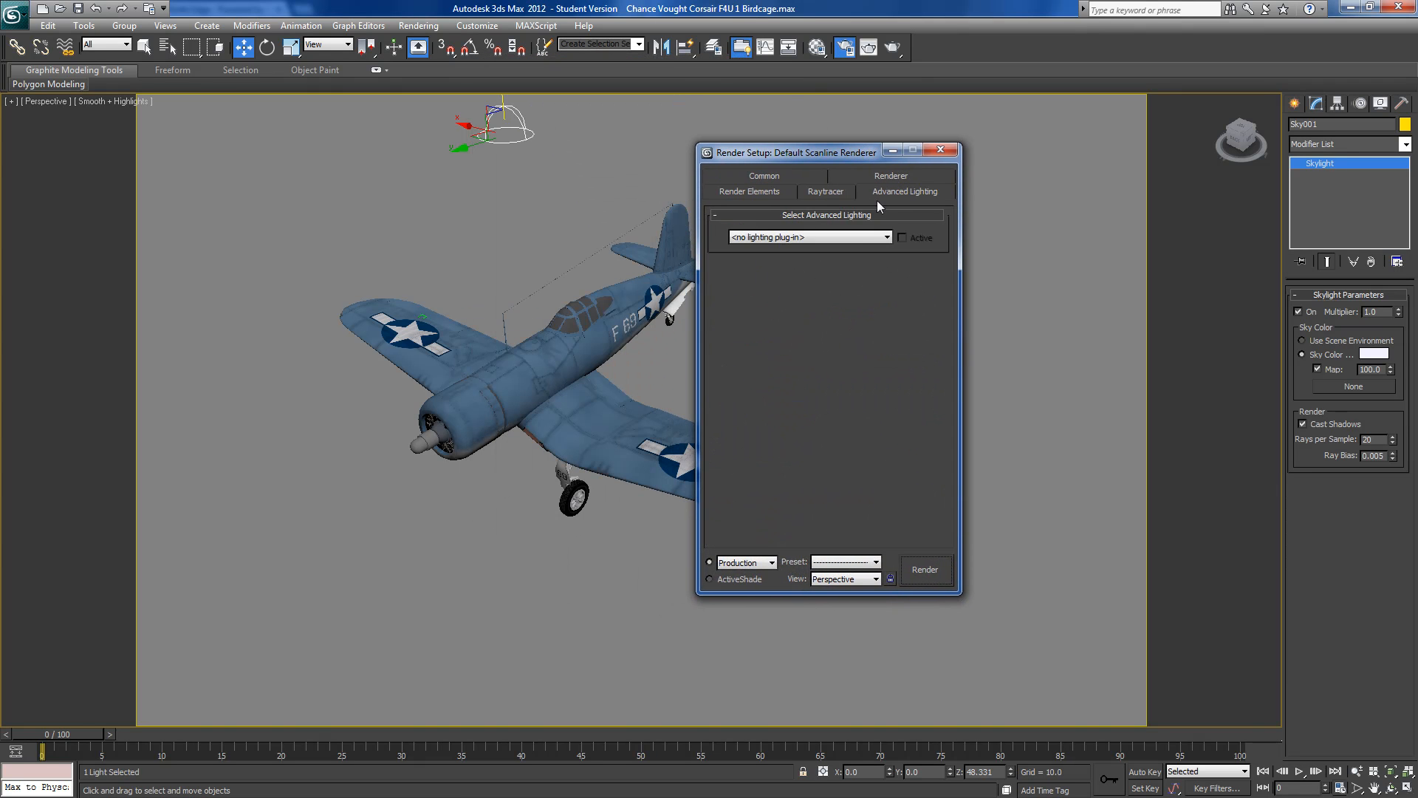
{"action": "left_click", "coordinate": [881, 241]}
{"action": "left_click", "coordinate": [795, 258]}
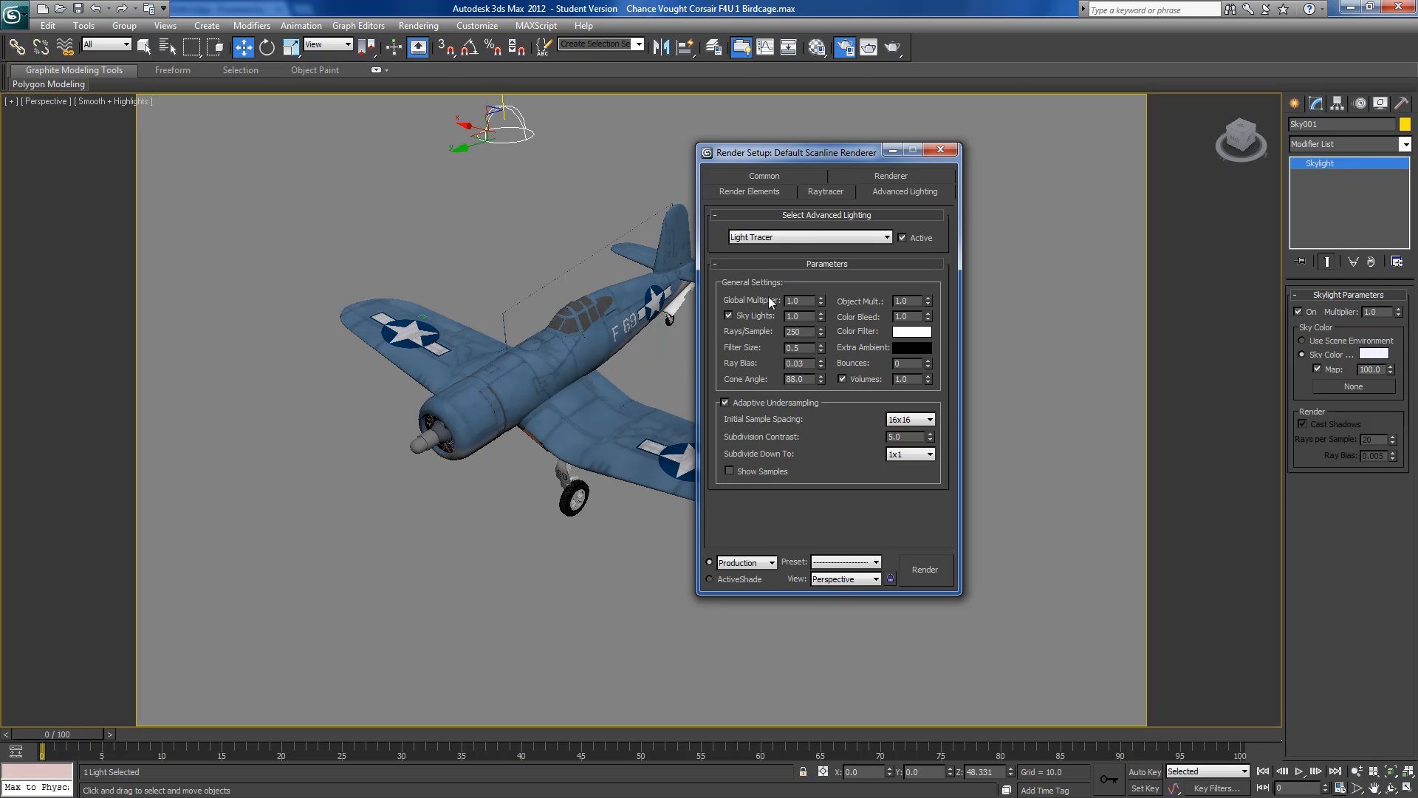
Set the Light Tracer's Rays/Sample to 650 and Bounces to 2
{"action": "double_click", "coordinate": [804, 334]}
{"action": "type", "text": "650"}
{"action": "type", "text": "2"}
{"action": "left_click", "coordinate": [924, 569]}
{"action": "left_click", "coordinate": [910, 93]}
{"action": "left_click", "coordinate": [822, 46]}
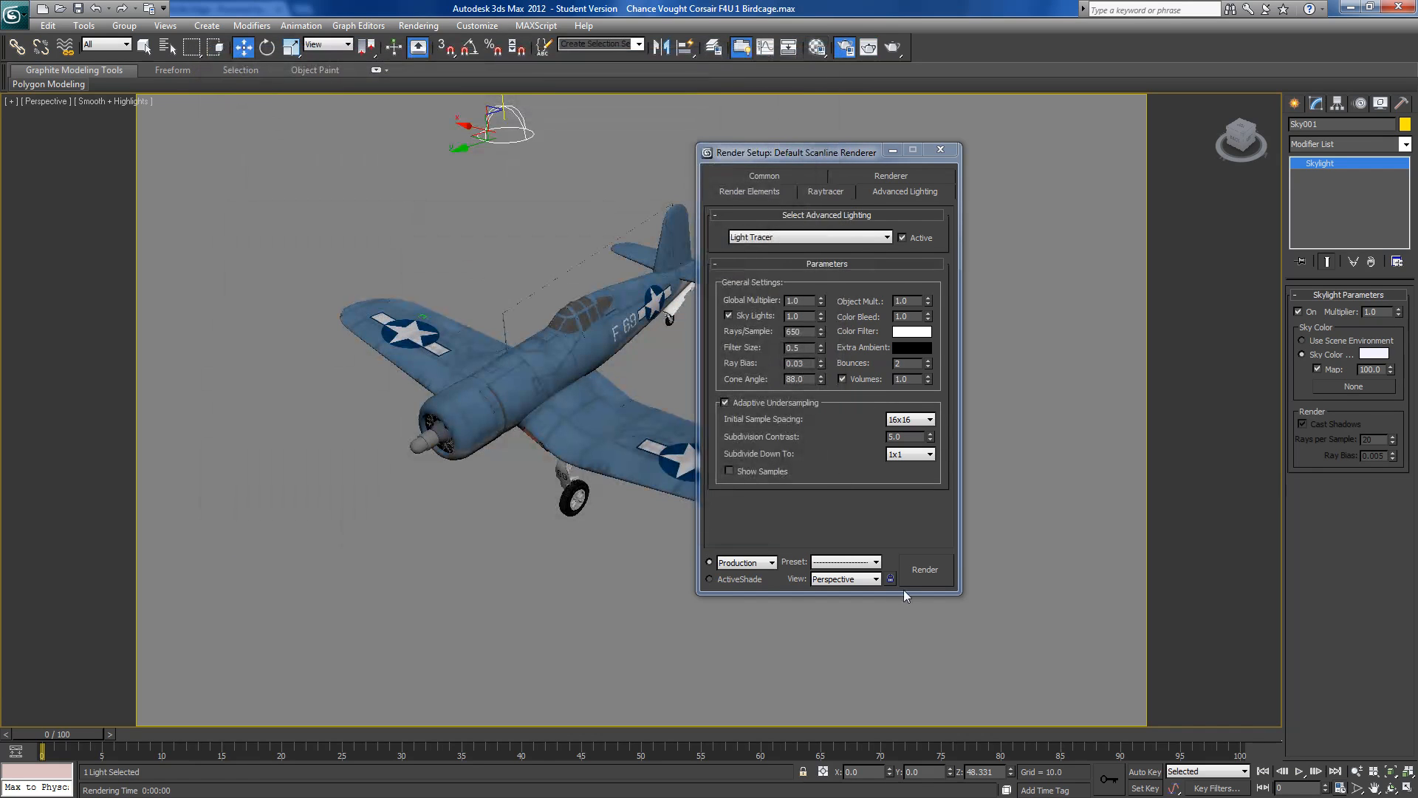
Close Render Setup and render a close front three-quarter view of the whole Corsair
{"action": "left_click", "coordinate": [940, 150]}
{"action": "middle_click_drag", "start_coordinate": [740, 416], "coordinate": [820, 437]}
{"action": "scroll", "coordinate": [761, 410], "scroll_direction": "up", "scroll_amount": 4}
{"action": "scroll", "coordinate": [820, 437], "scroll_direction": "up", "scroll_amount": 4}
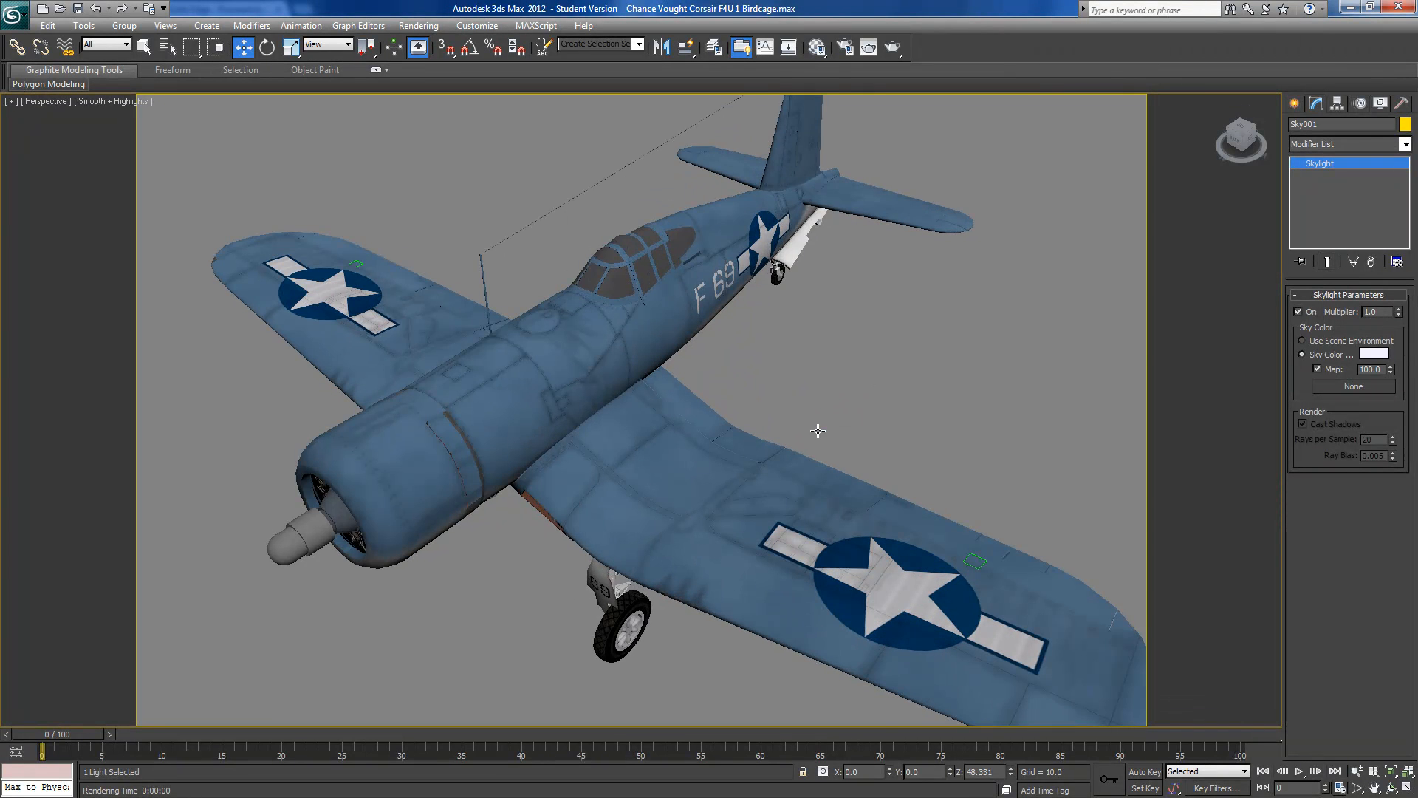
{"action": "scroll", "coordinate": [761, 418], "scroll_direction": "down", "scroll_amount": 2}
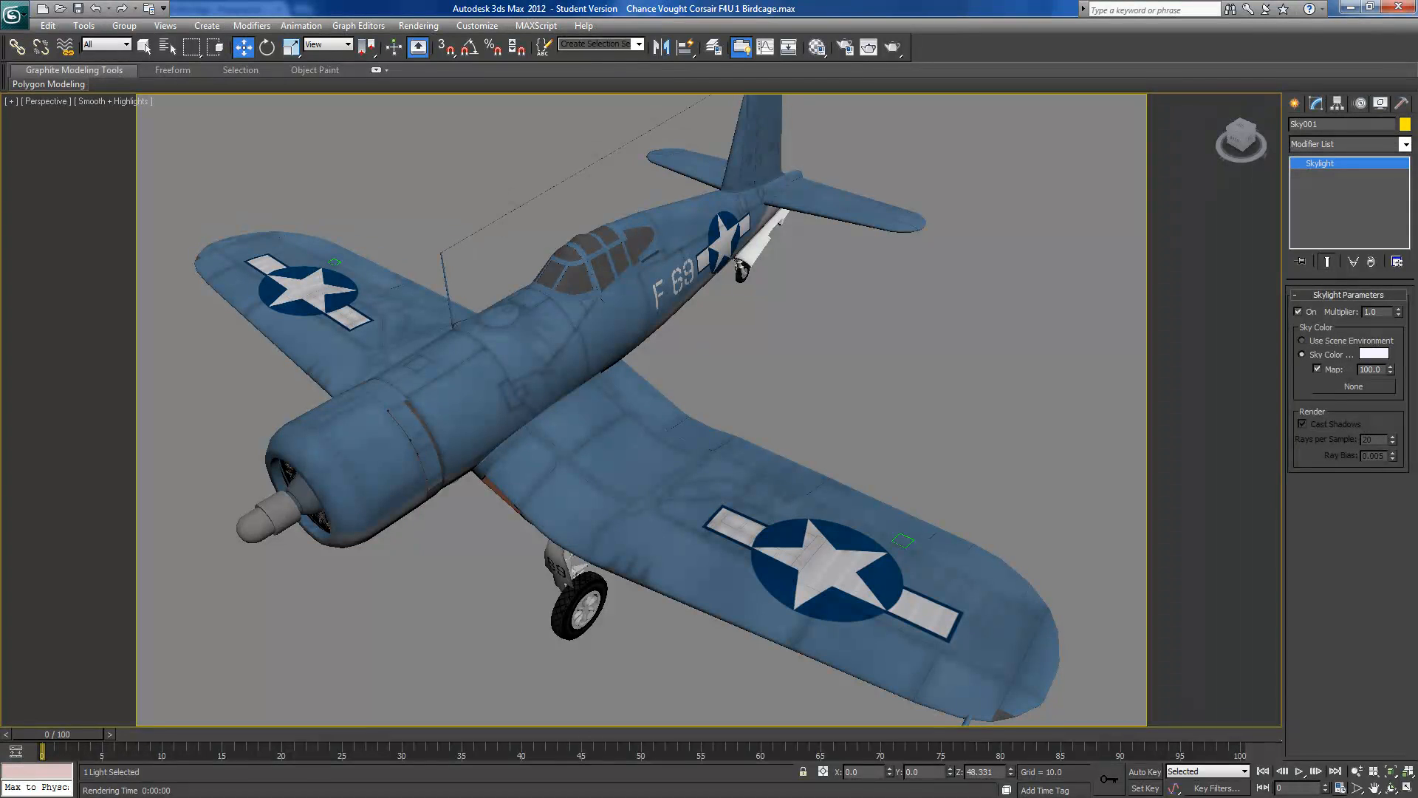
{"action": "scroll", "coordinate": [709, 414], "scroll_direction": "up", "scroll_amount": 1}
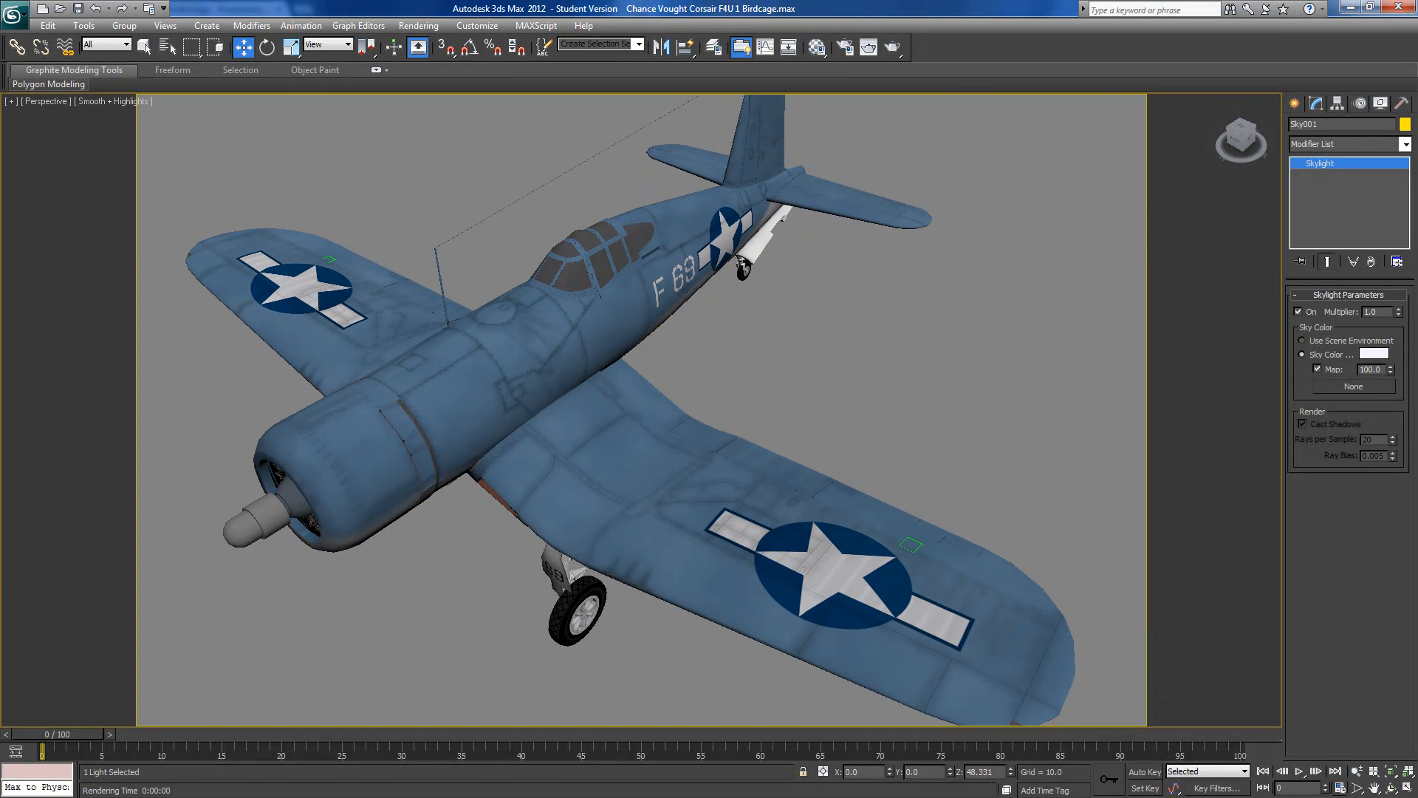
{"action": "scroll", "coordinate": [710, 414], "scroll_direction": "down", "scroll_amount": 2}
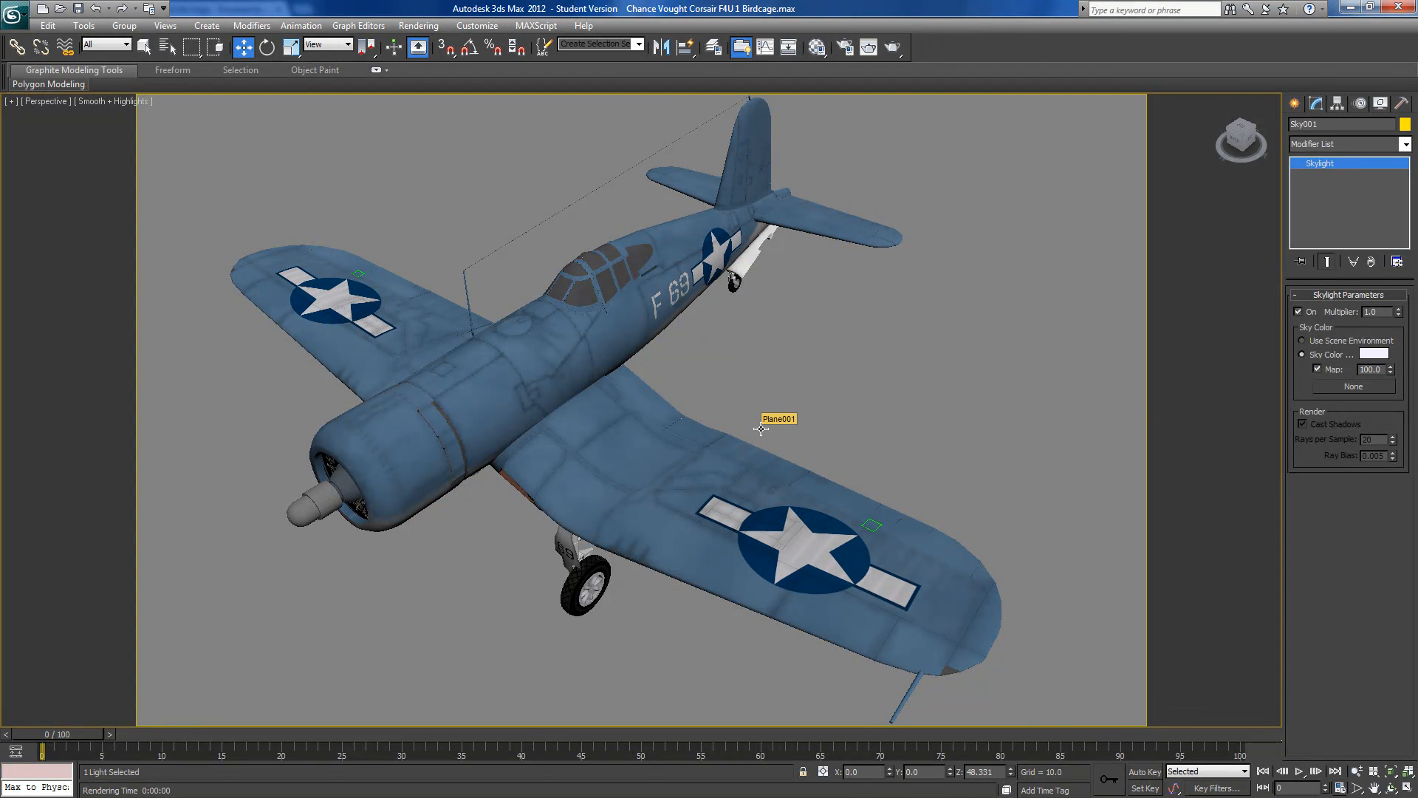
{"action": "middle_click_drag", "start_coordinate": [761, 429], "coordinate": [752, 429]}
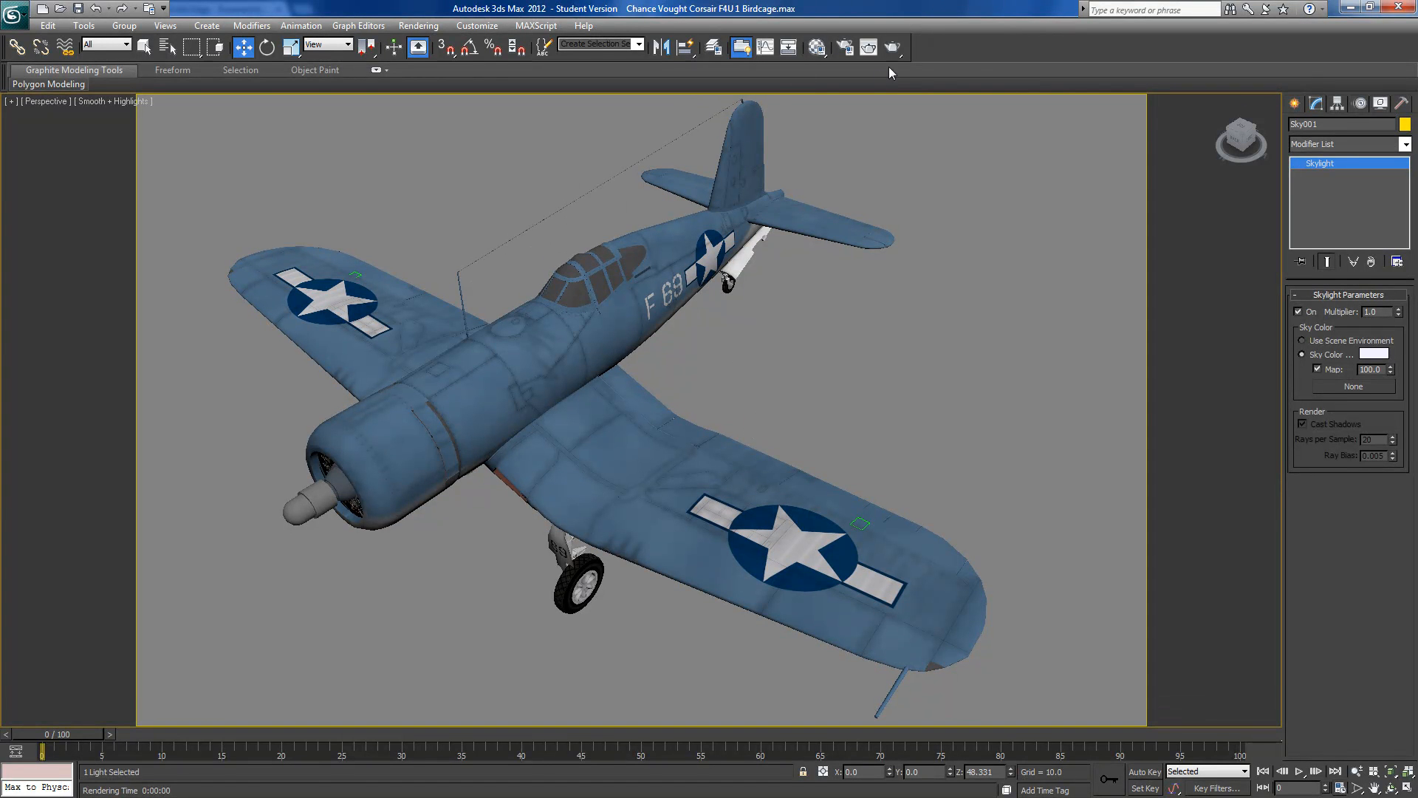
{"action": "left_click", "coordinate": [893, 48]}
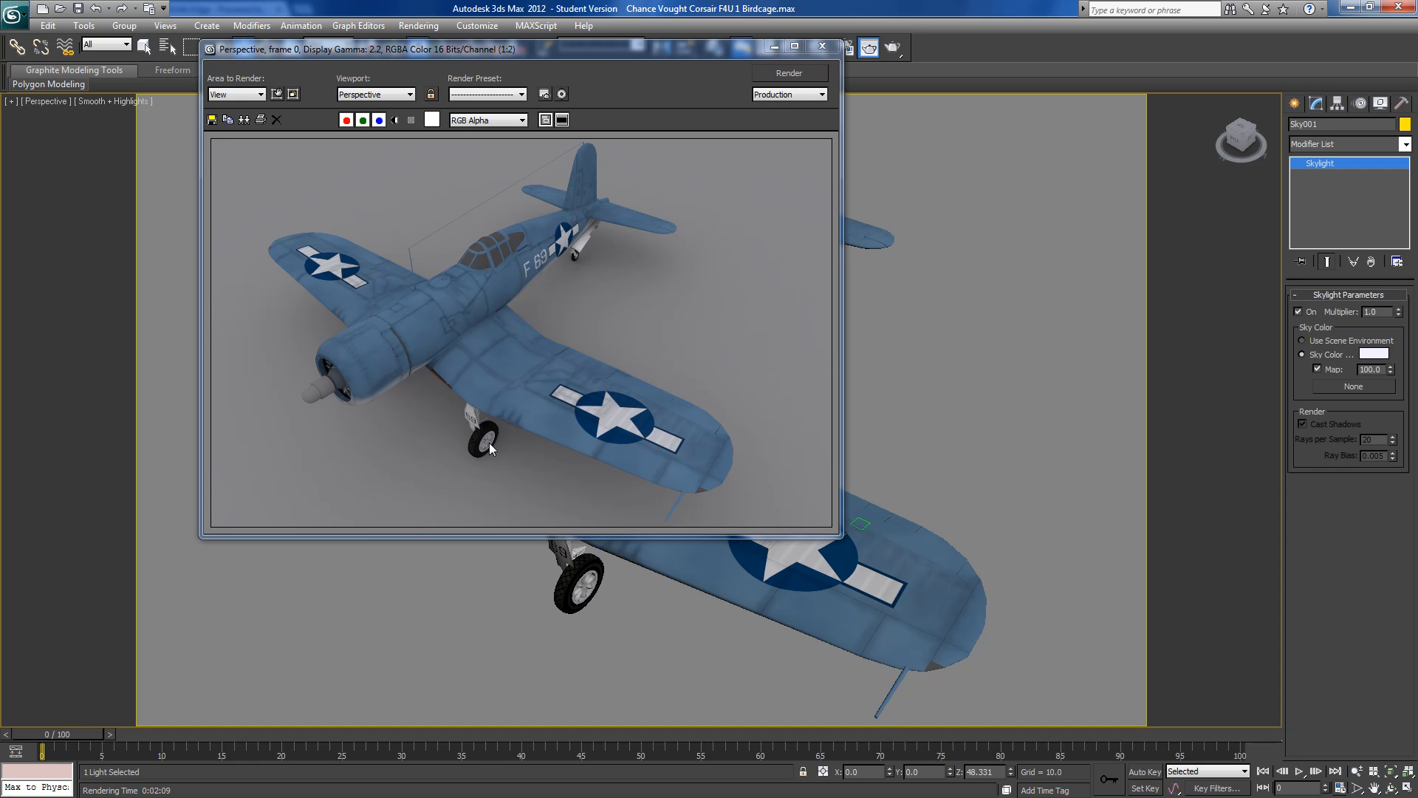
Set the skylight's multiplier to 0.85 and darken the 17 - Default material's diffuse colour to a grey of value 37
{"action": "left_click", "coordinate": [822, 46]}
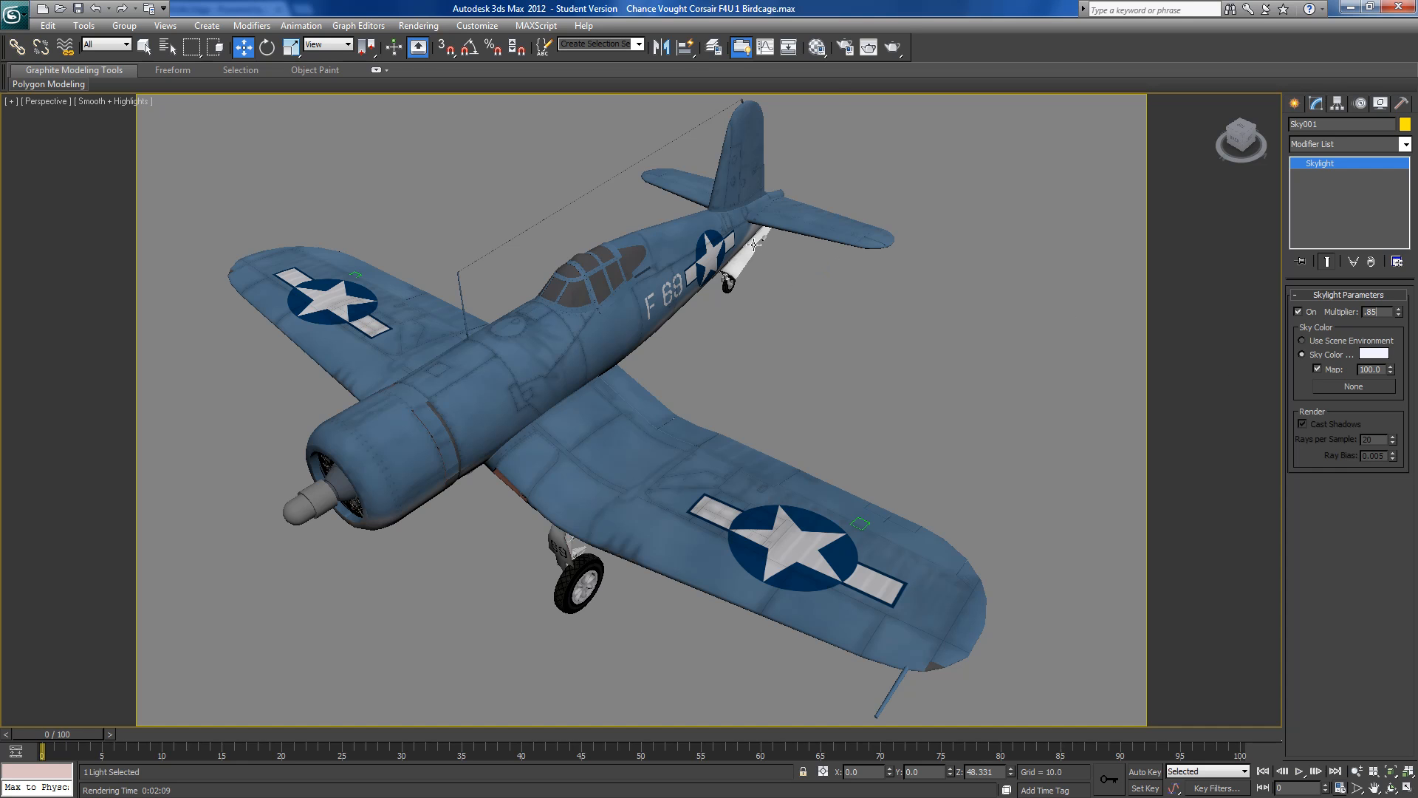
{"action": "left_click", "coordinate": [817, 49]}
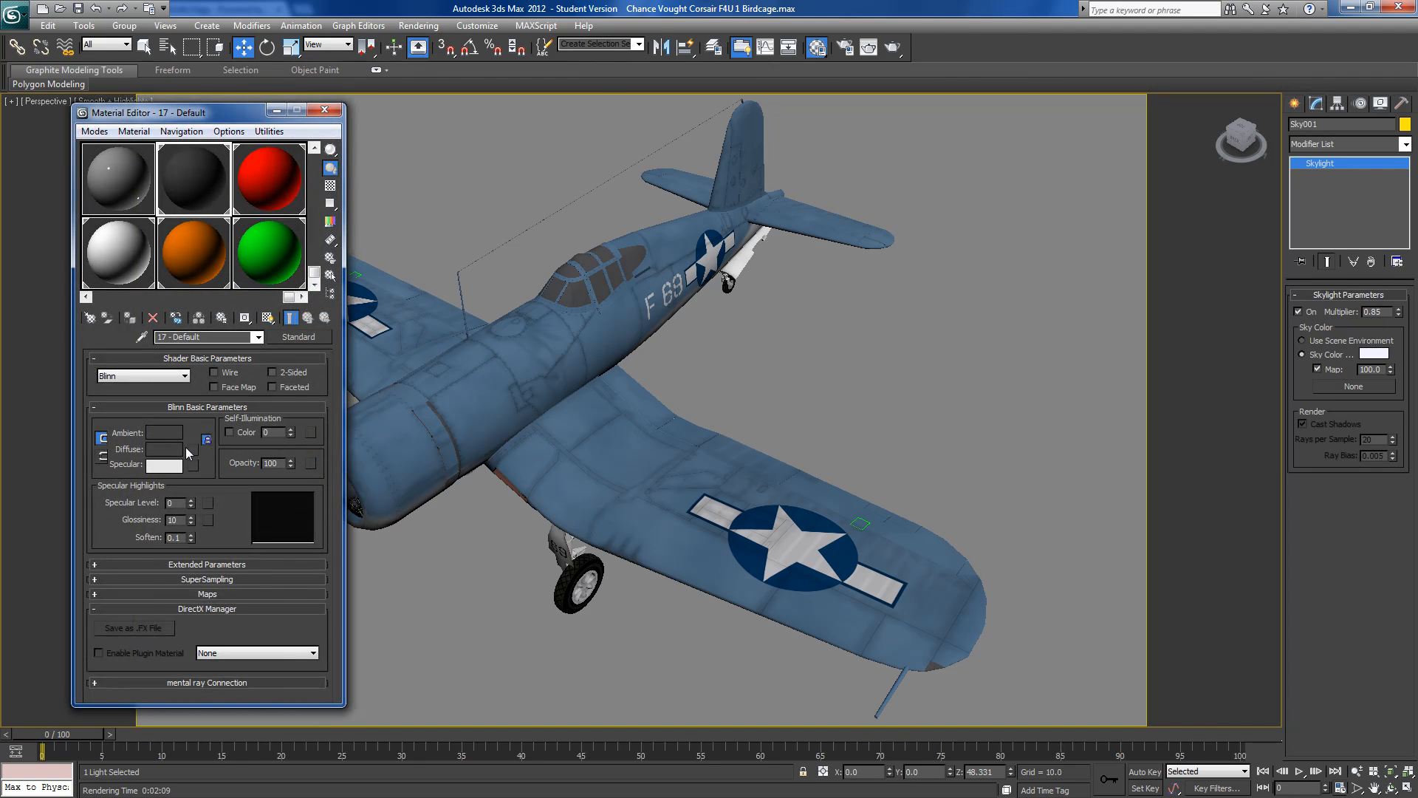
{"action": "left_click", "coordinate": [171, 449]}
{"action": "left_click_drag", "start_coordinate": [434, 121], "coordinate": [434, 109]}
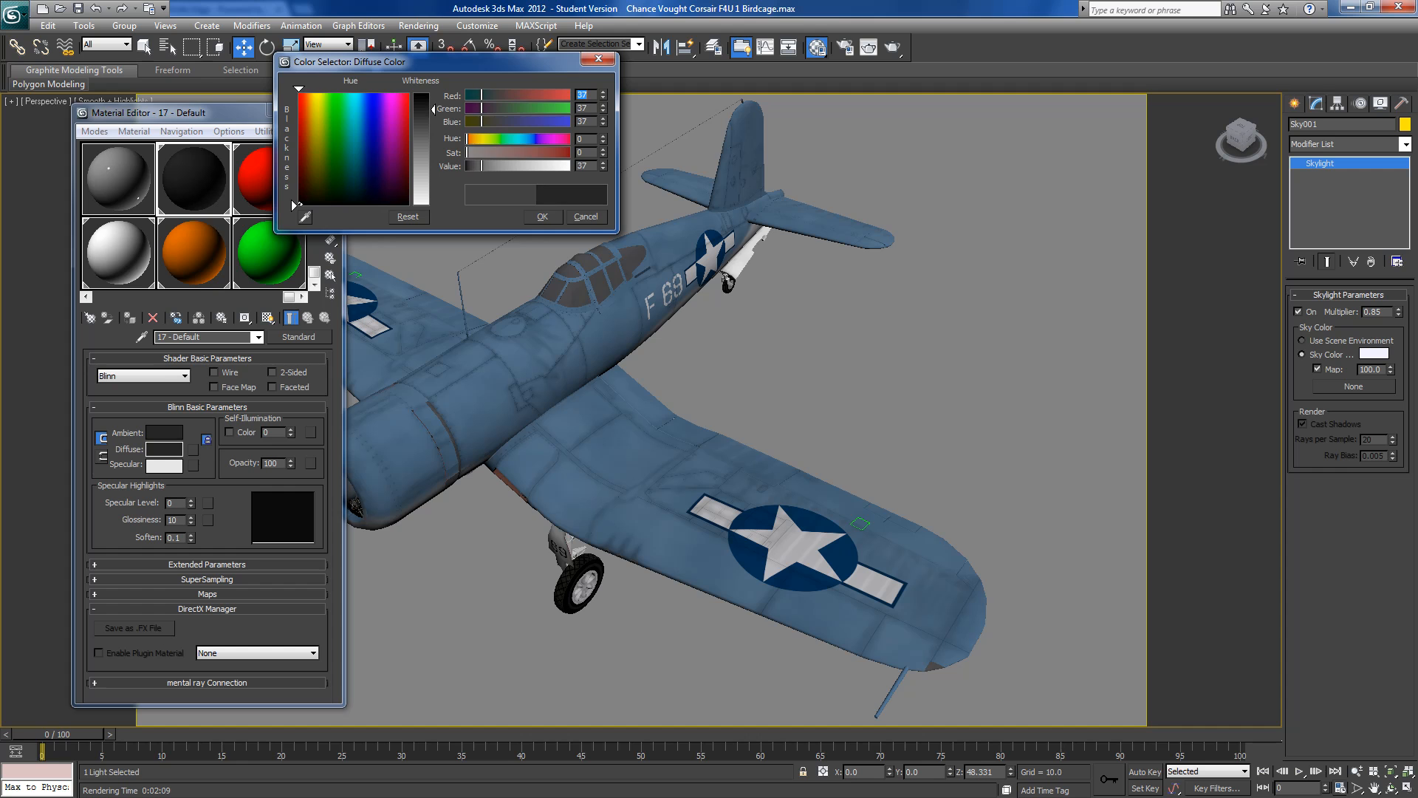
{"action": "left_click", "coordinate": [543, 217]}
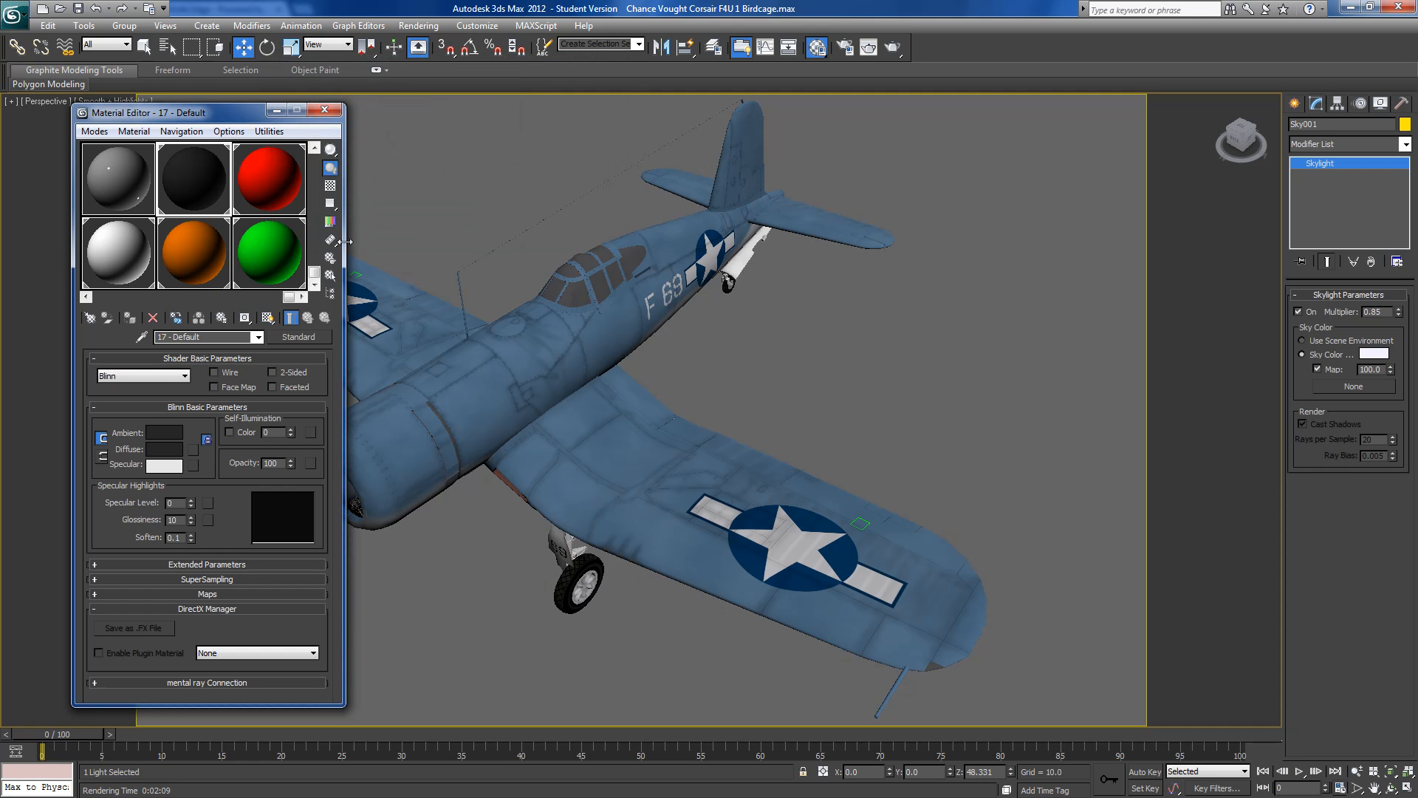
{"action": "left_click", "coordinate": [324, 110]}
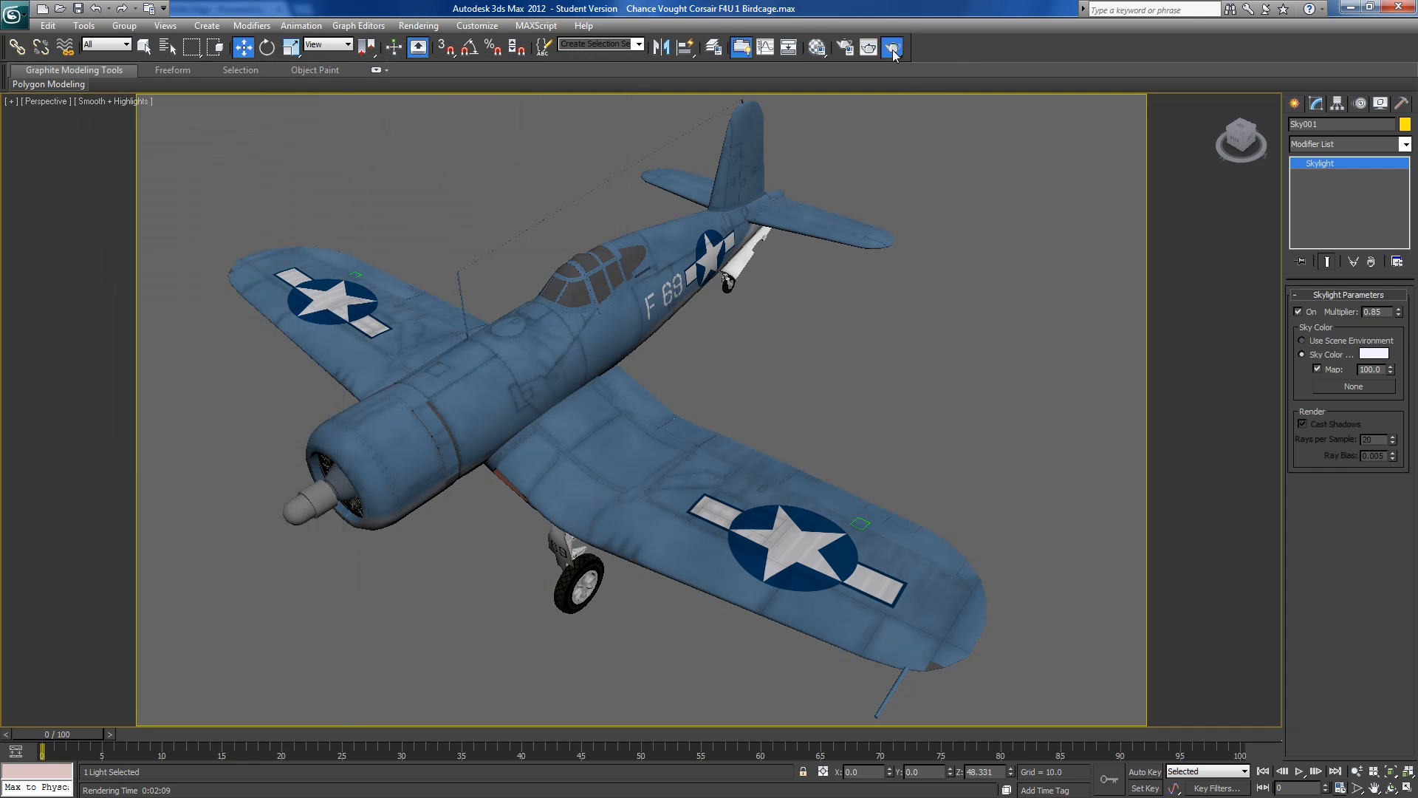
Render the Corsair again from the same front view, close that render and render a rear three-quarter view
{"action": "left_click", "coordinate": [893, 49]}
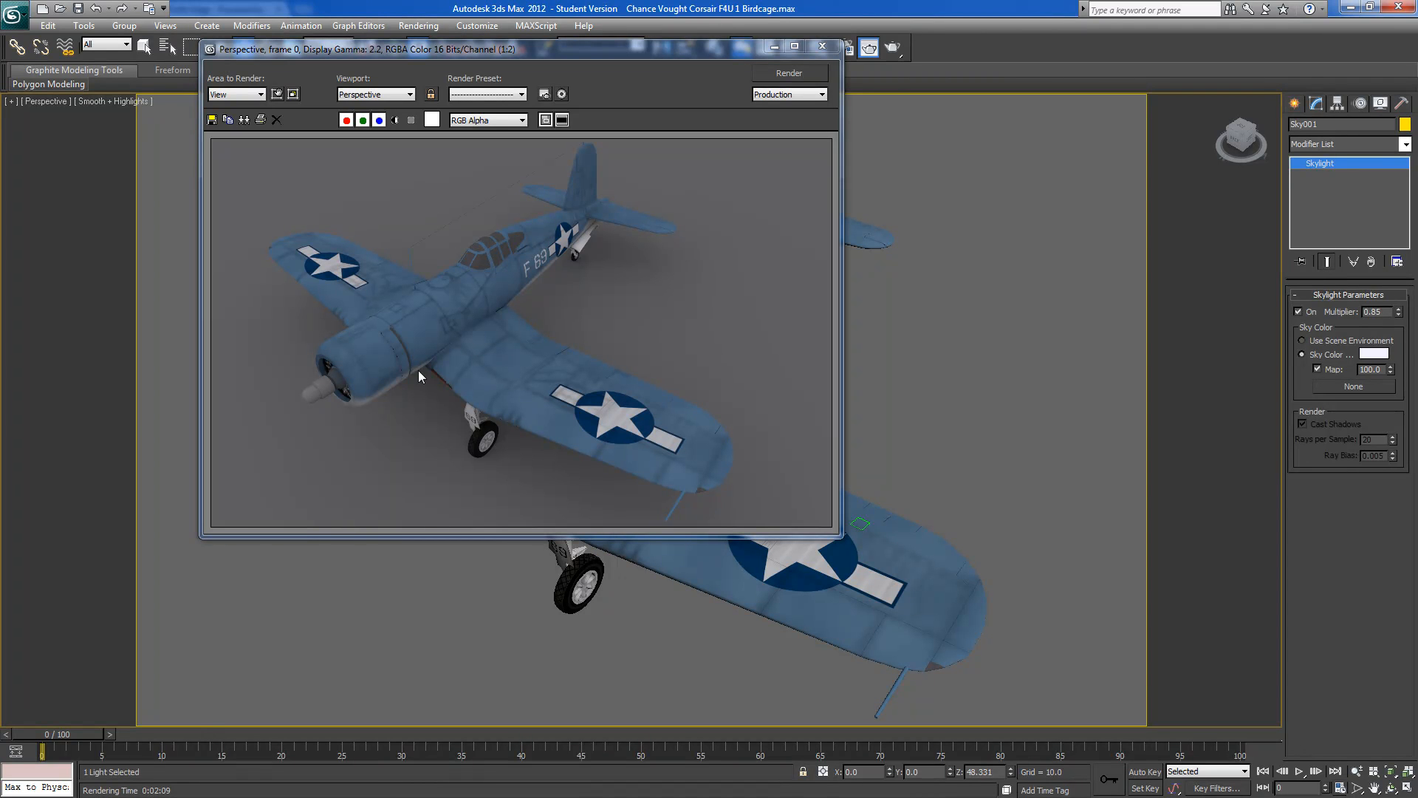
{"action": "left_click", "coordinate": [821, 47]}
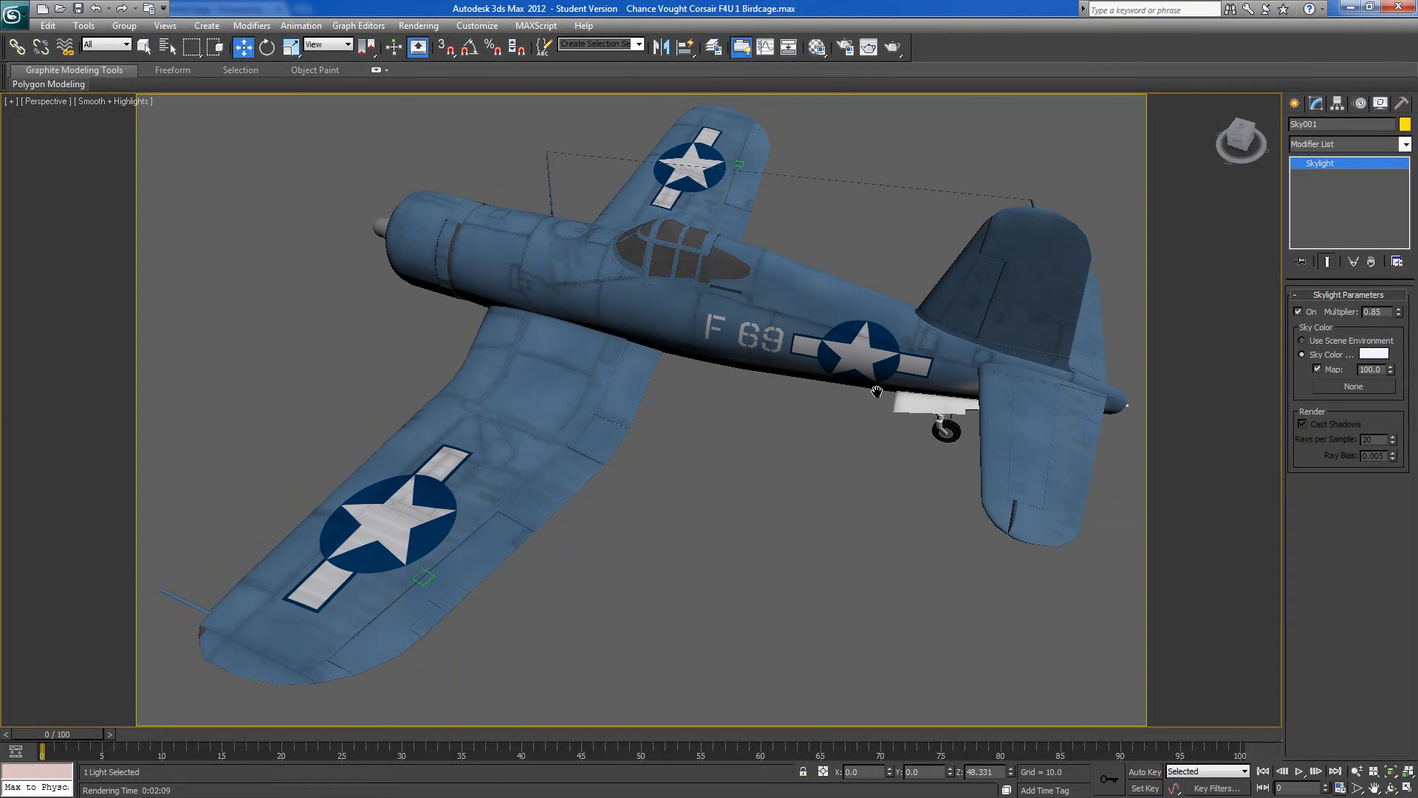
{"action": "middle_click_drag", "start_coordinate": [876, 399], "coordinate": [857, 409]}
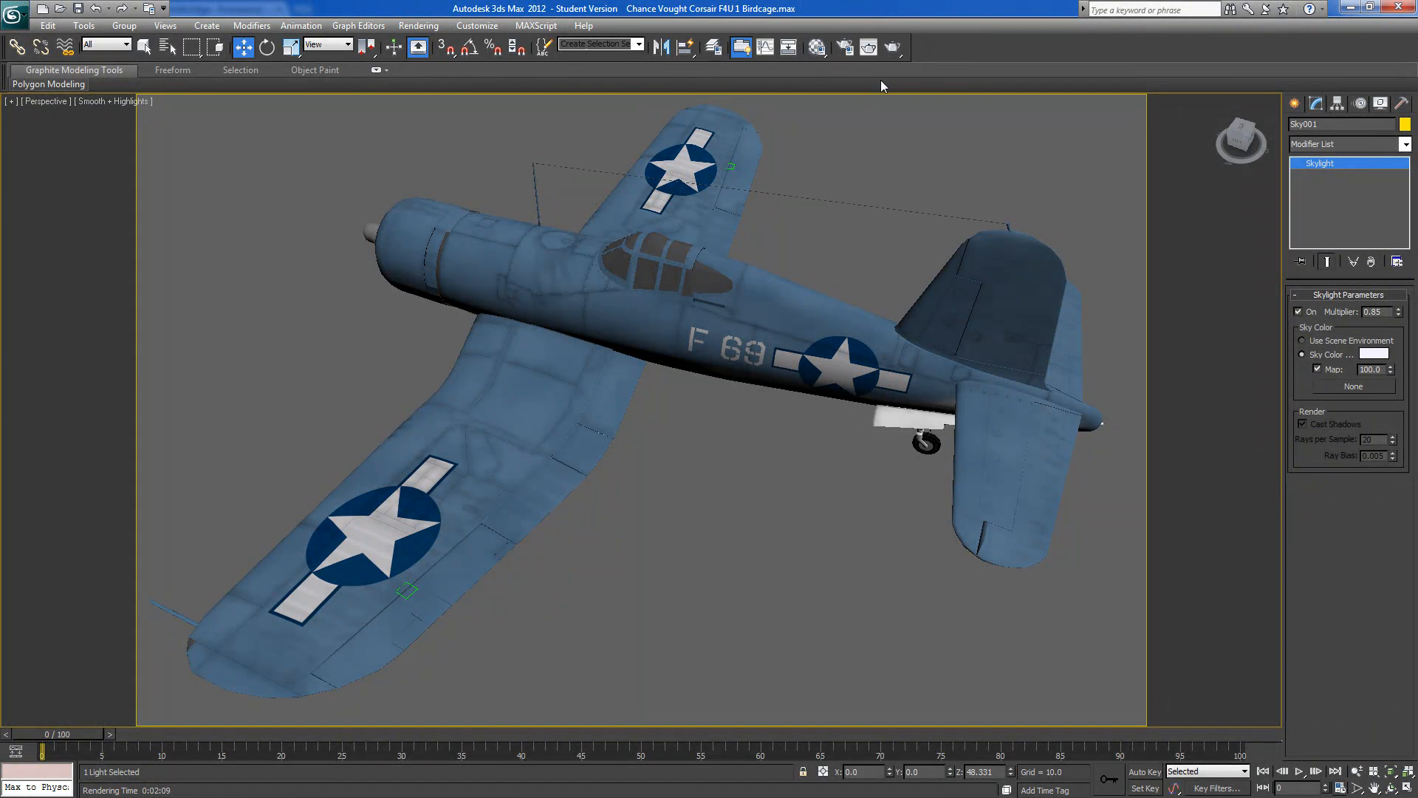
{"action": "left_click", "coordinate": [891, 44]}
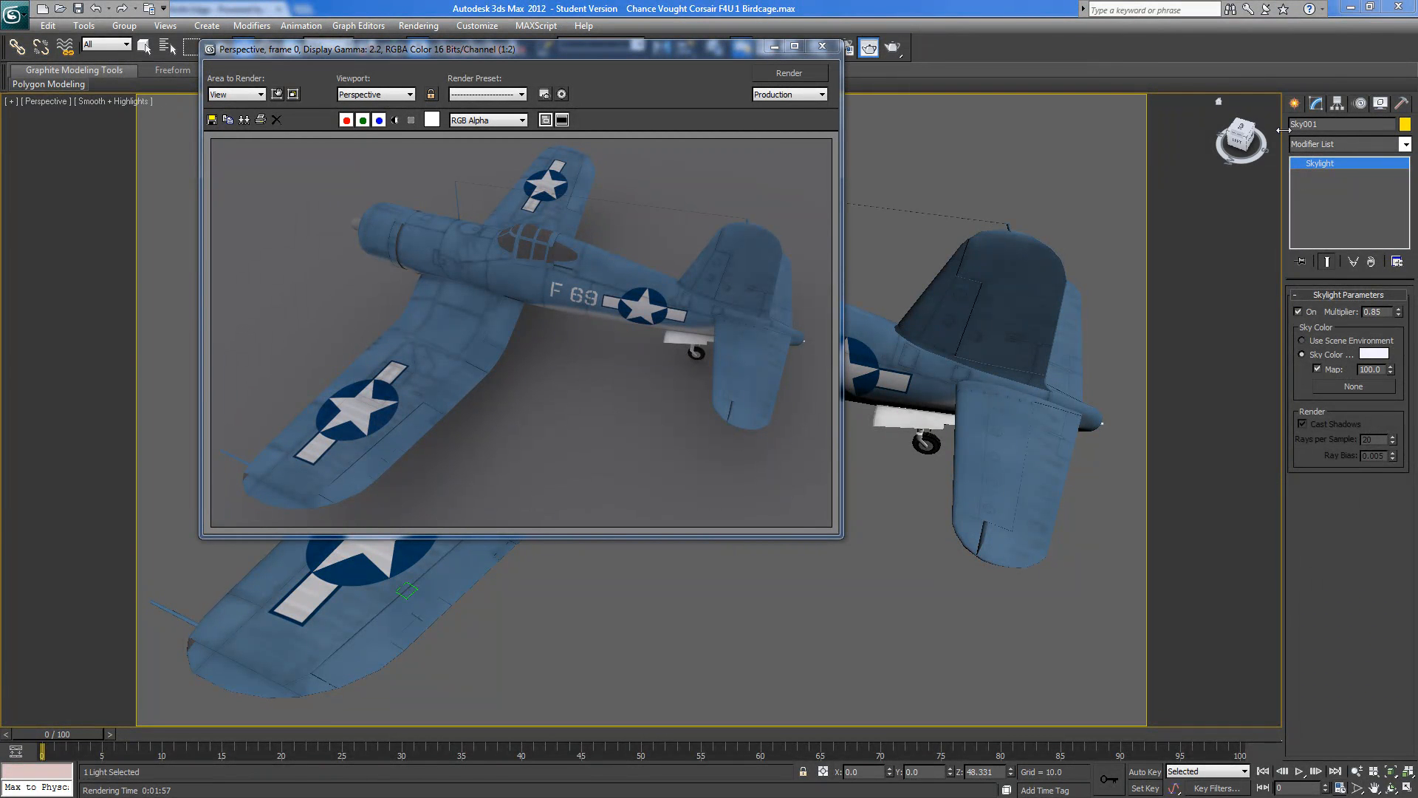
Close the render and create a standard Target Spot at about X 138, Y -305, with its target beside the aircraft
{"action": "left_click", "coordinate": [1296, 105]}
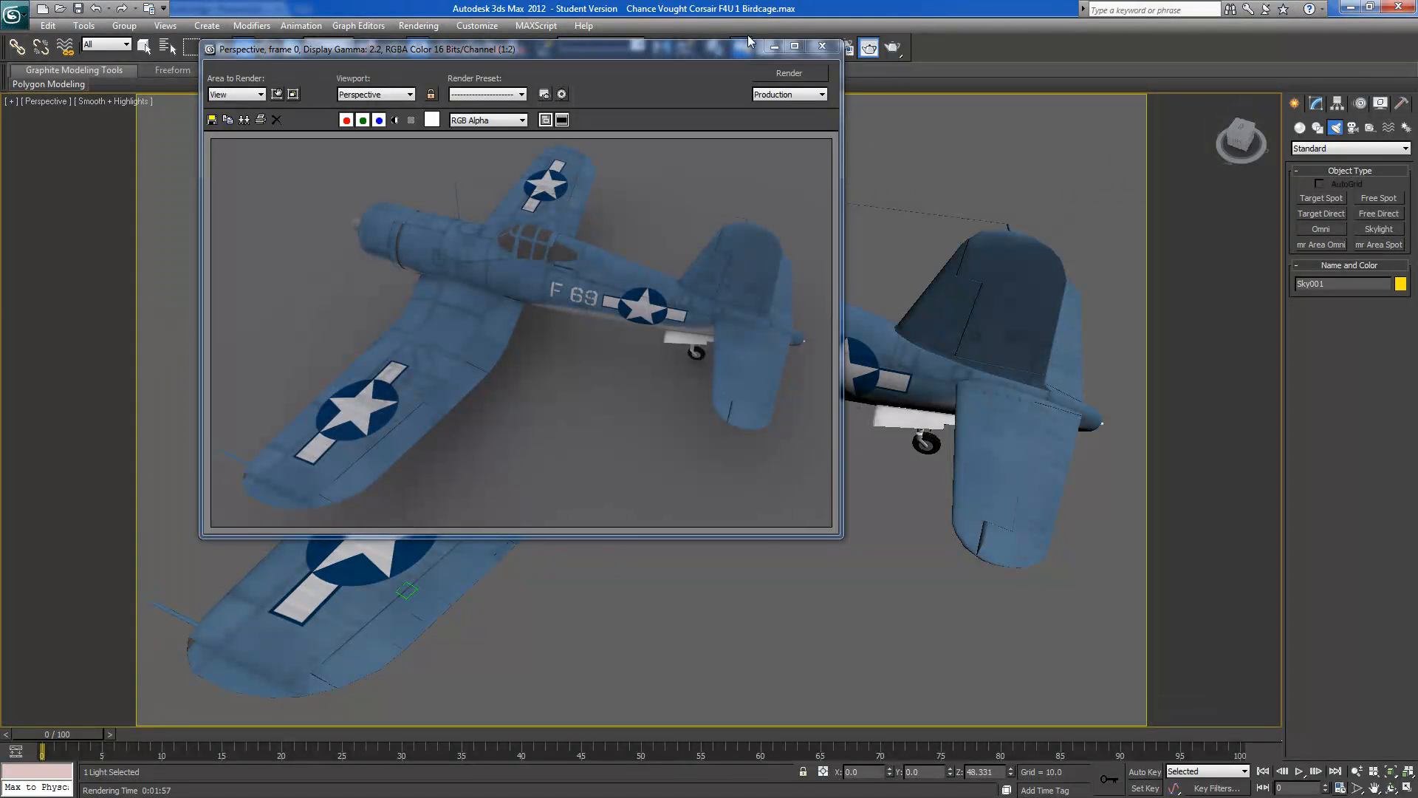
{"action": "left_click", "coordinate": [823, 46]}
{"action": "scroll", "coordinate": [808, 395], "scroll_direction": "down", "scroll_amount": 4}
{"action": "scroll", "coordinate": [808, 394], "scroll_direction": "down", "scroll_amount": 3}
{"action": "middle_click_drag", "start_coordinate": [886, 389], "coordinate": [911, 377], "text": "alt"}
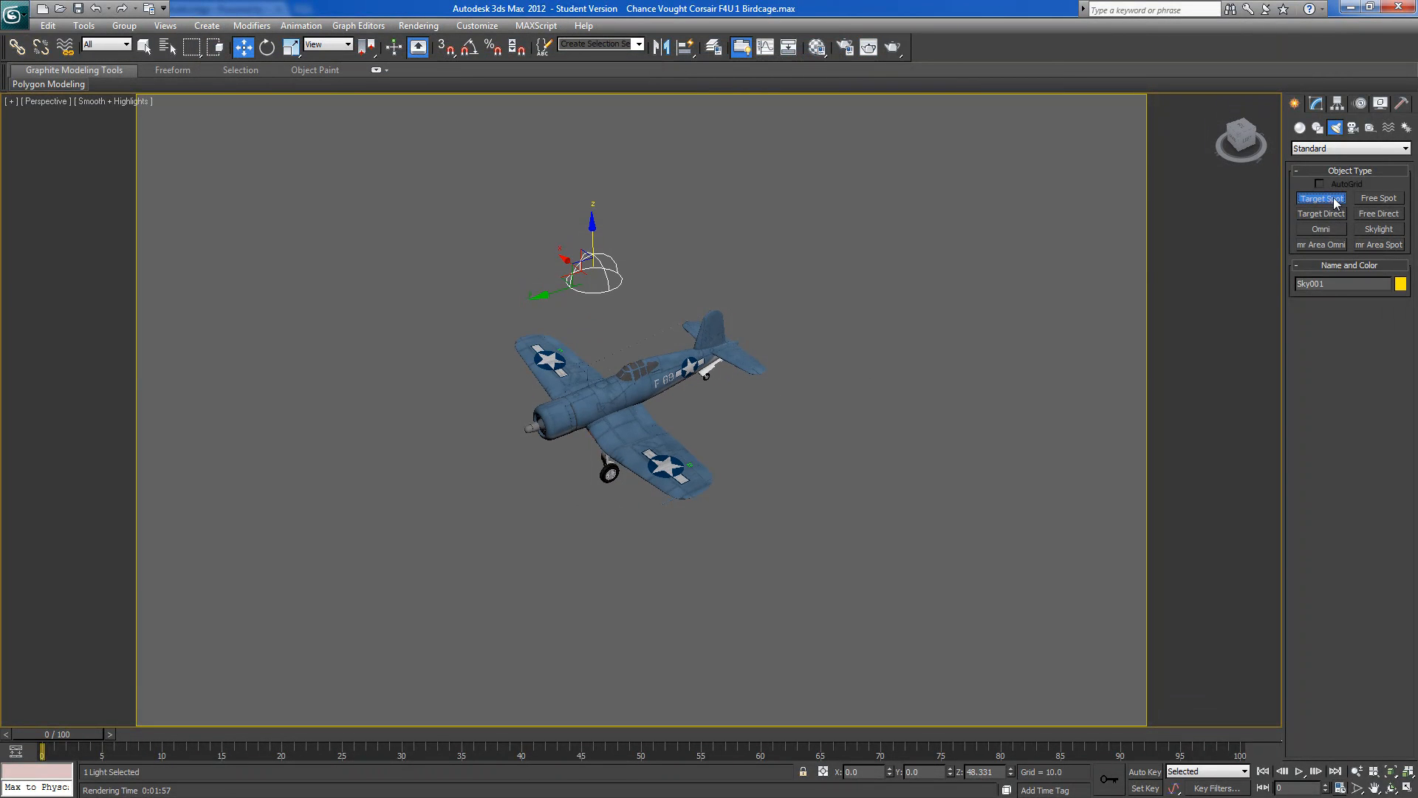
{"action": "left_click", "coordinate": [1323, 198]}
{"action": "left_click_drag", "start_coordinate": [898, 139], "coordinate": [674, 405]}
{"action": "left_click", "coordinate": [243, 47]}
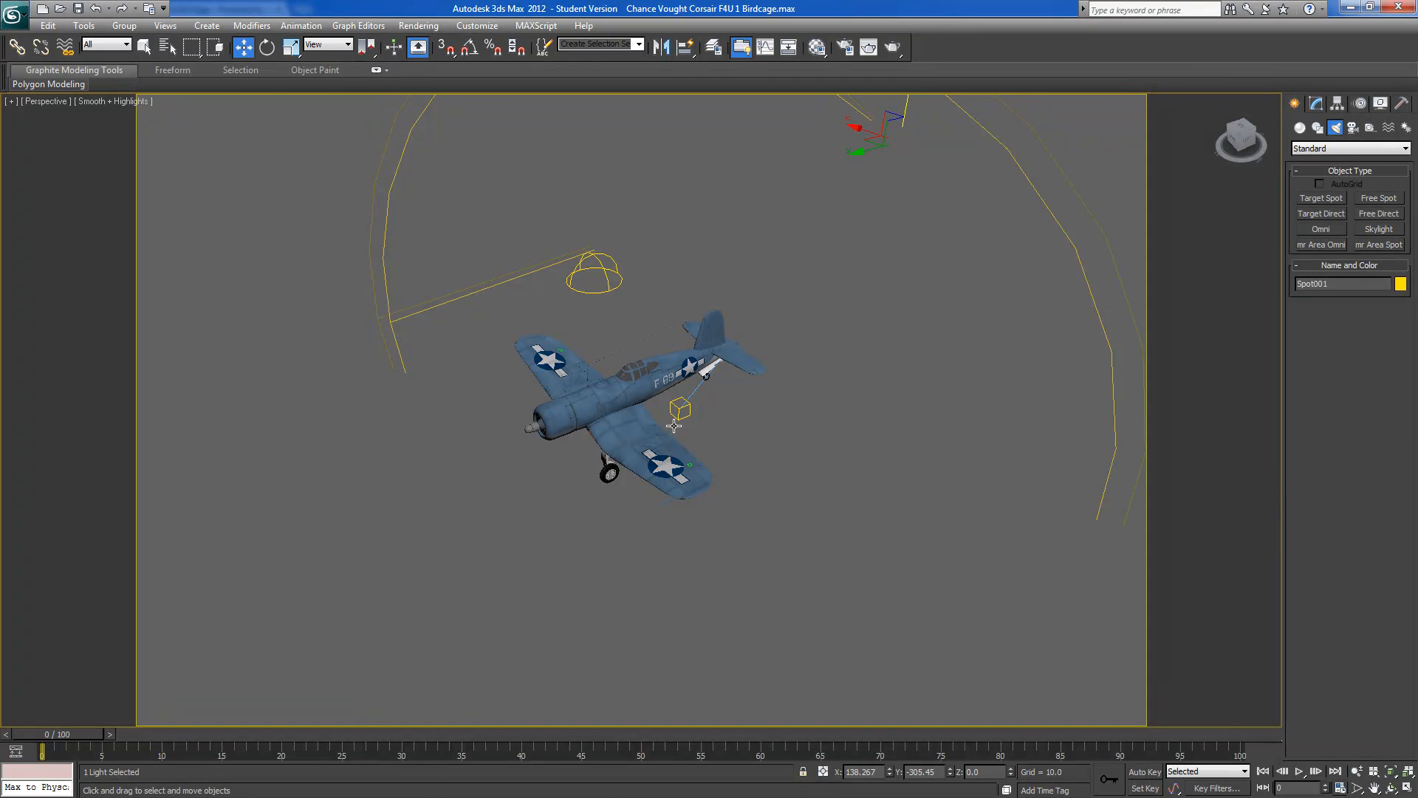
Align the spotlight's target to the aircraft's fuselage at about X 0, Y -23, Z 5.4
{"action": "left_click", "coordinate": [681, 407]}
{"action": "middle_click_drag", "start_coordinate": [790, 475], "coordinate": [820, 498], "text": "alt"}
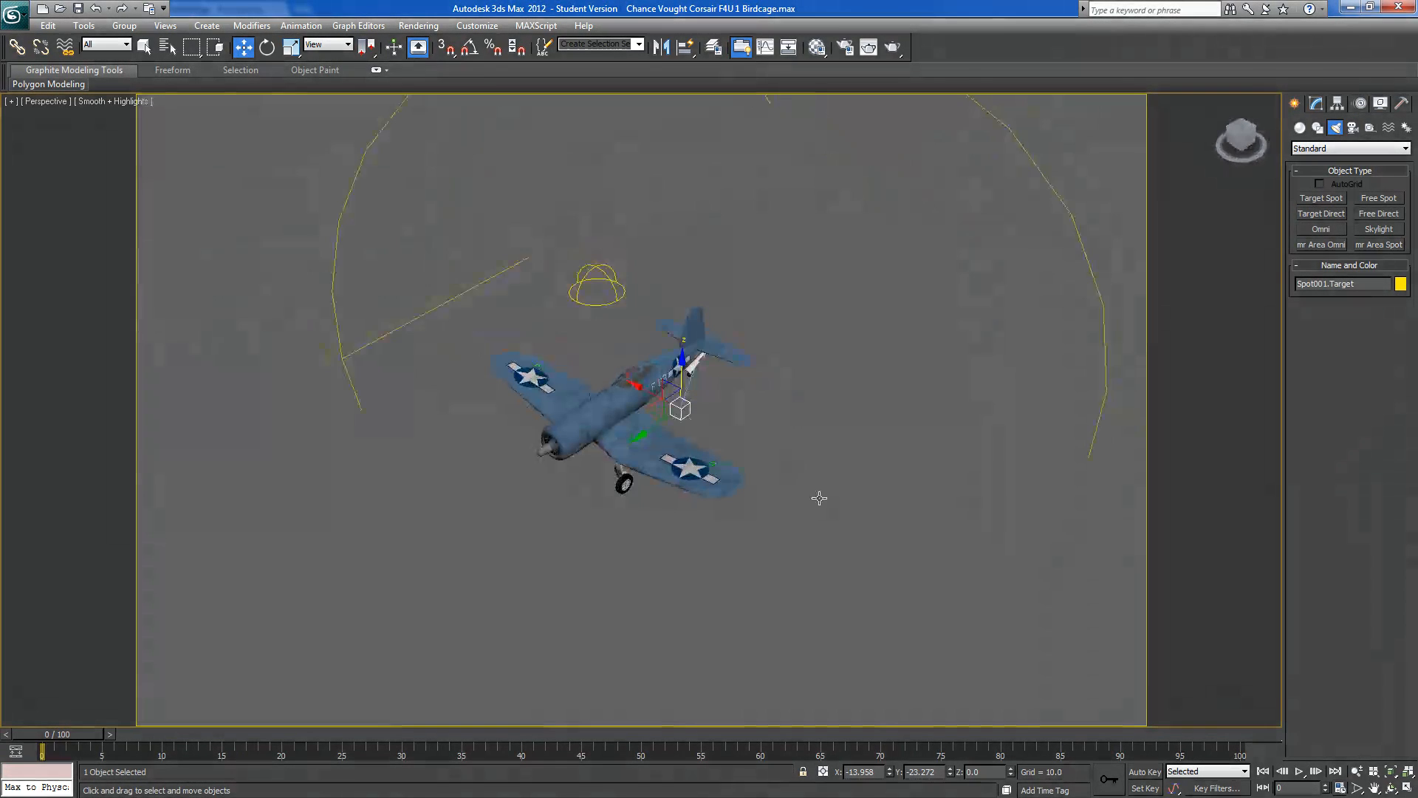
{"action": "left_click", "coordinate": [684, 50]}
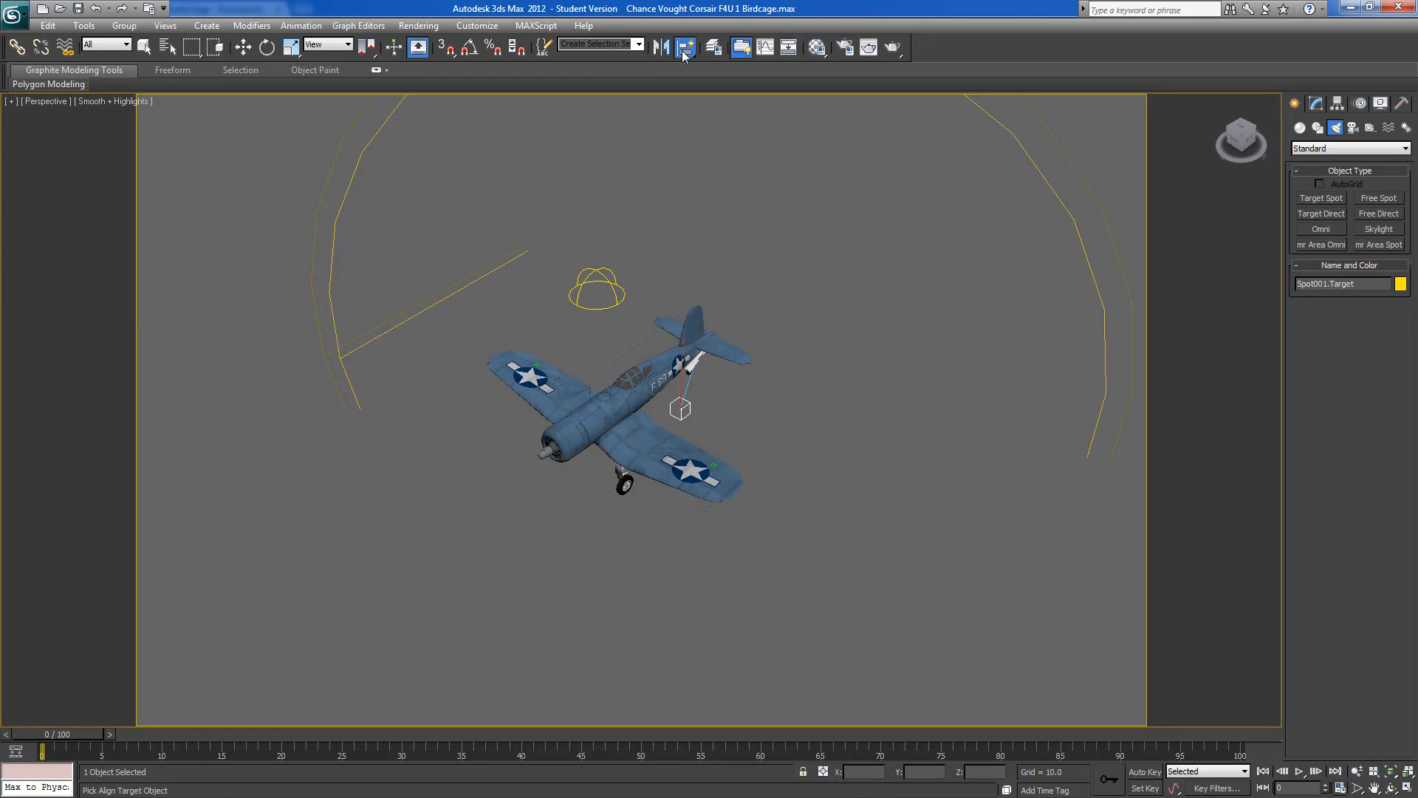
{"action": "left_click", "coordinate": [636, 399]}
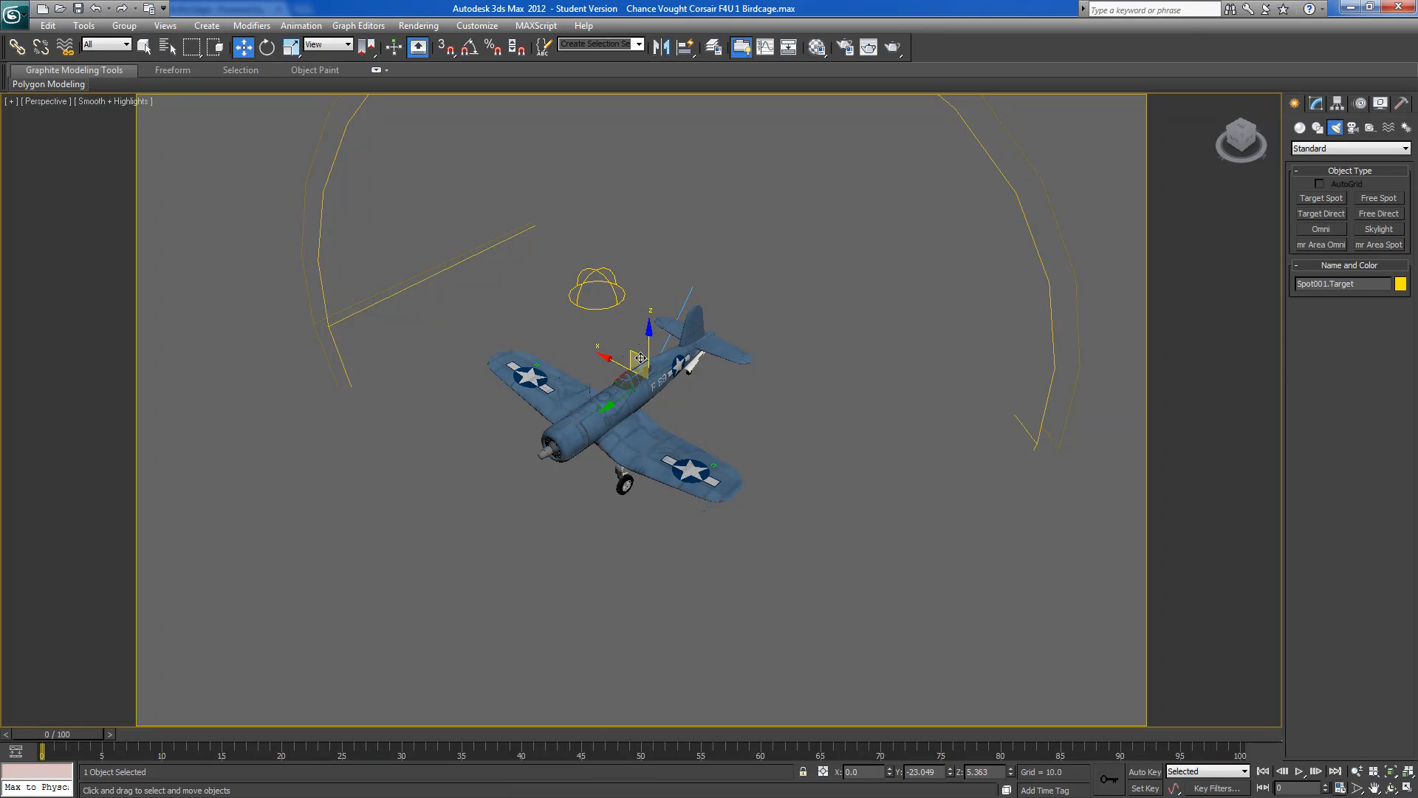
Move the spotlight high above the aircraft to about X 0.15, Y -43.9, Z 199.2
{"action": "middle_click_drag", "start_coordinate": [771, 389], "coordinate": [632, 422], "text": "alt"}
{"action": "left_click", "coordinate": [761, 412]}
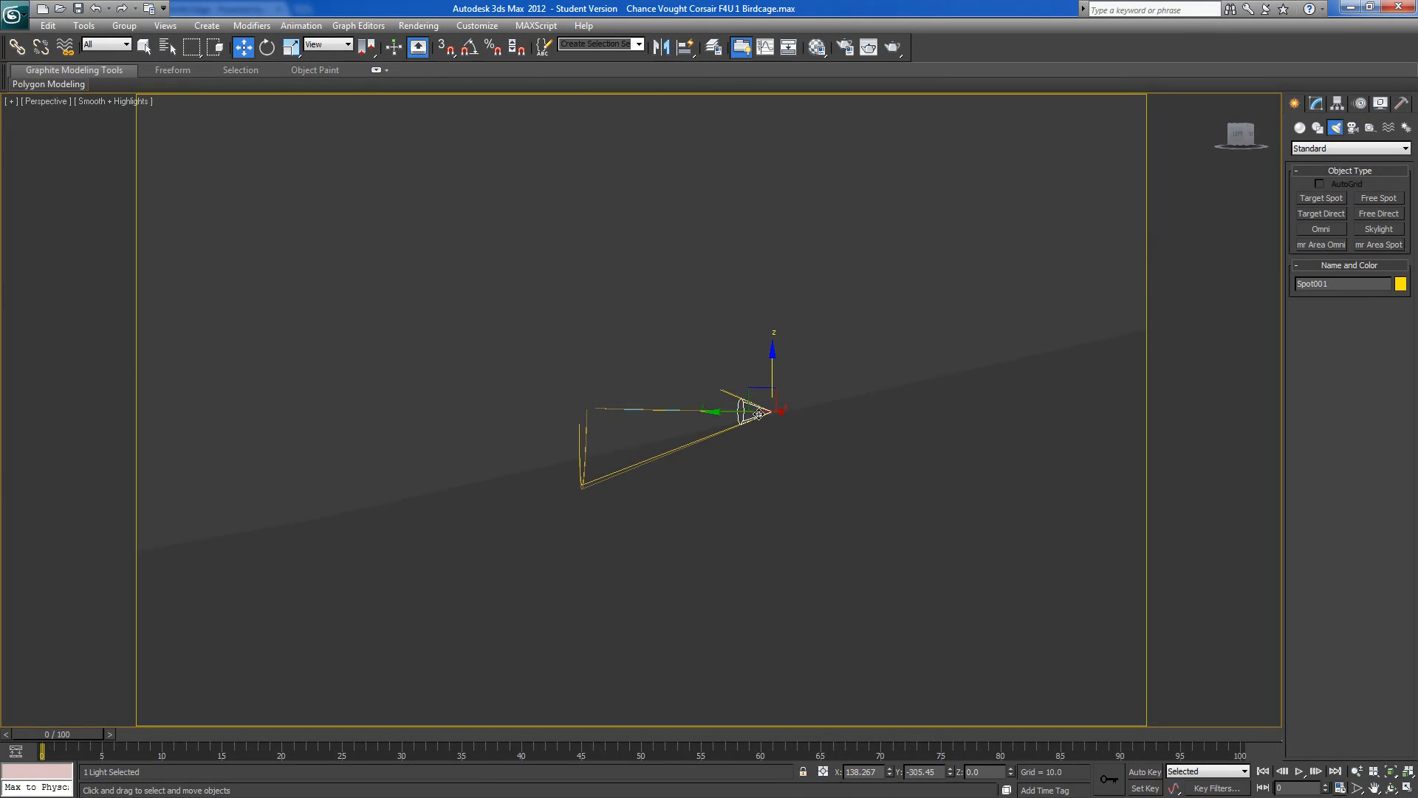
{"action": "left_click_drag", "start_coordinate": [777, 370], "coordinate": [772, 203]}
{"action": "mouse_move", "coordinate": [772, 203]}
{"action": "middle_mouse_down", "text": "alt"}
{"action": "mouse_move", "coordinate": [747, 355]}
{"action": "mouse_move", "coordinate": [776, 288]}
{"action": "mouse_move", "coordinate": [710, 177]}
{"action": "mouse_move", "coordinate": [756, 199]}
{"action": "middle_mouse_up", "text": "alt"}
{"action": "left_click_drag", "start_coordinate": [752, 205], "coordinate": [653, 260]}
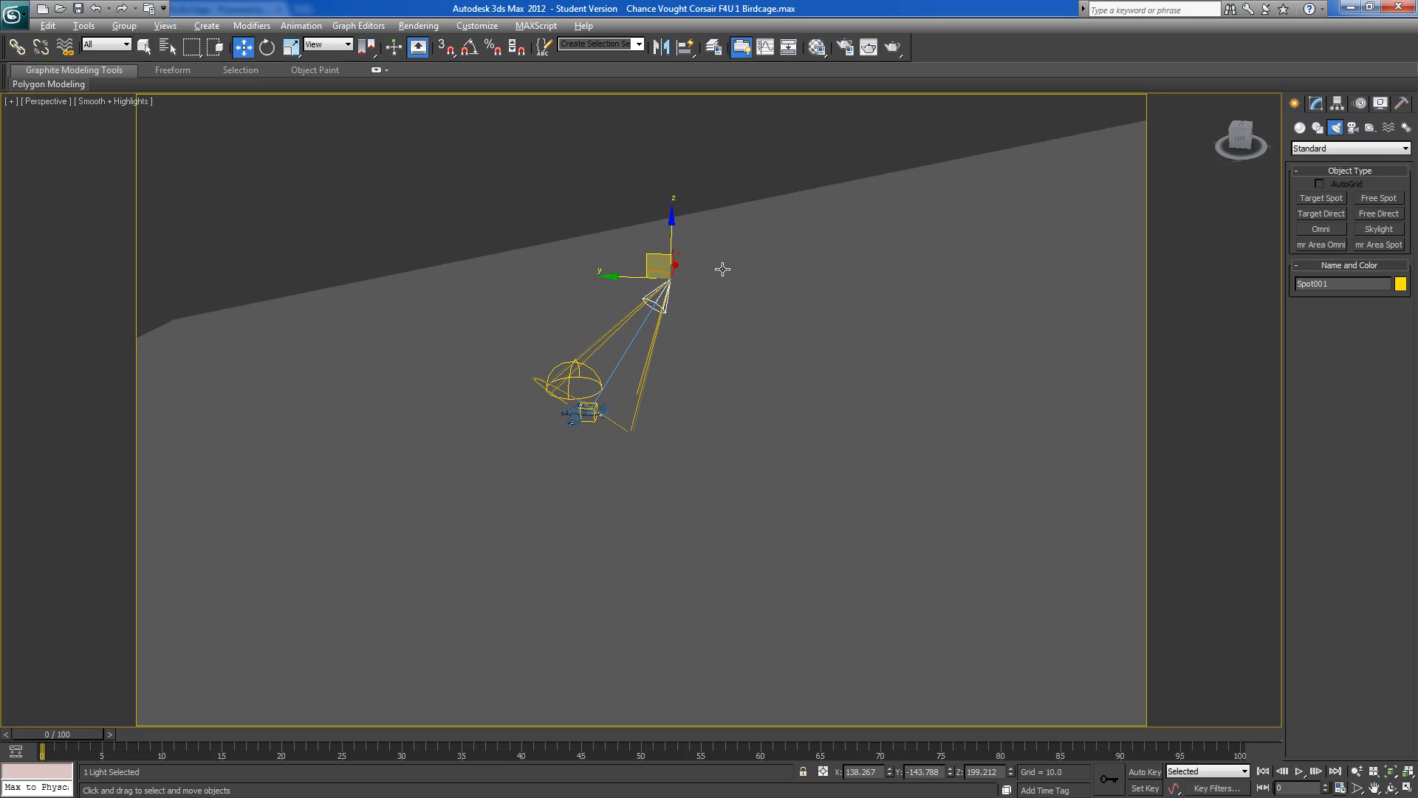
{"action": "middle_click_drag", "start_coordinate": [728, 354], "coordinate": [854, 389], "text": "alt"}
{"action": "left_click_drag", "start_coordinate": [536, 270], "coordinate": [626, 299]}
{"action": "middle_click_drag", "start_coordinate": [625, 299], "coordinate": [657, 319], "text": "alt"}
{"action": "left_click_drag", "start_coordinate": [653, 312], "coordinate": [592, 320]}
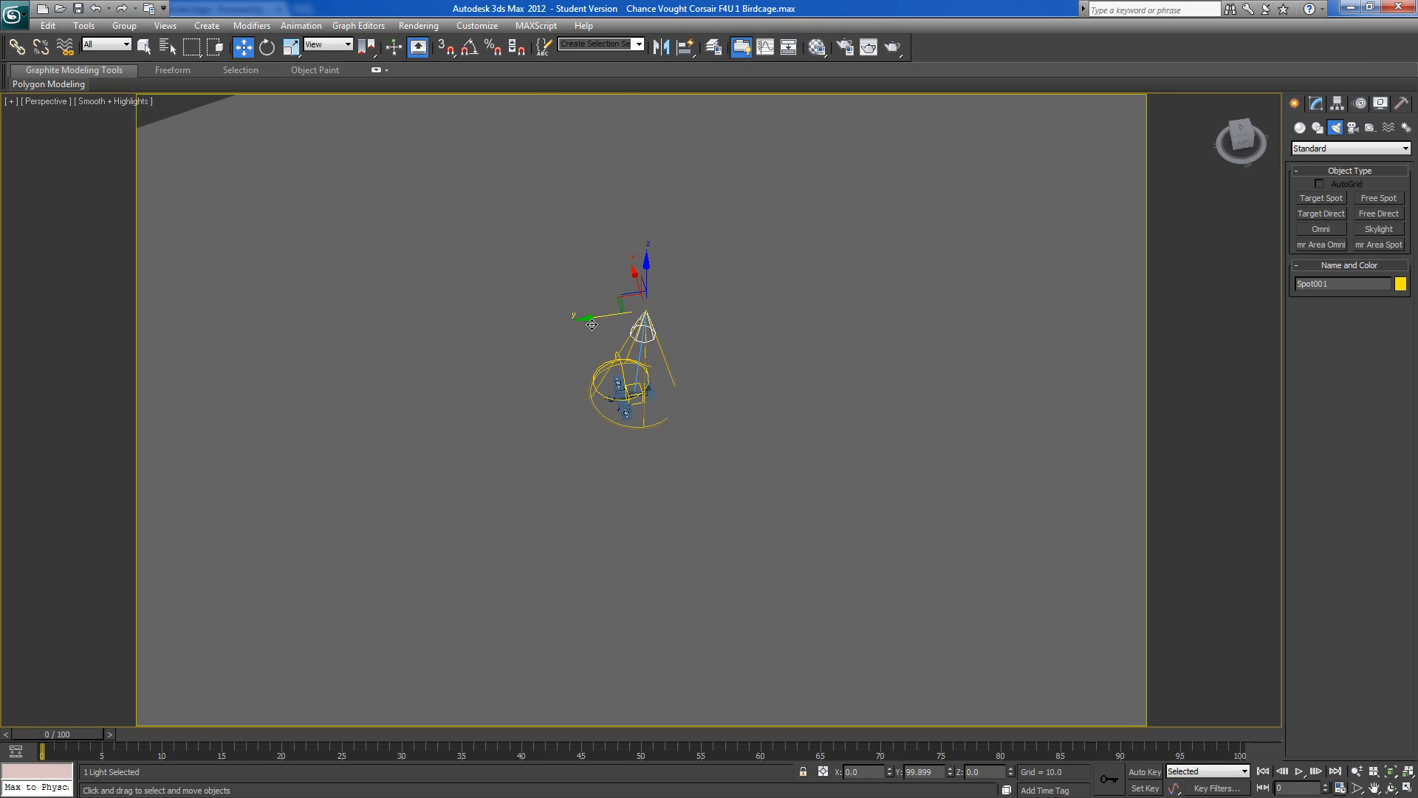
Turn on shadows for the spotlight, using the Shadow Map type
{"action": "left_click", "coordinate": [1317, 104]}
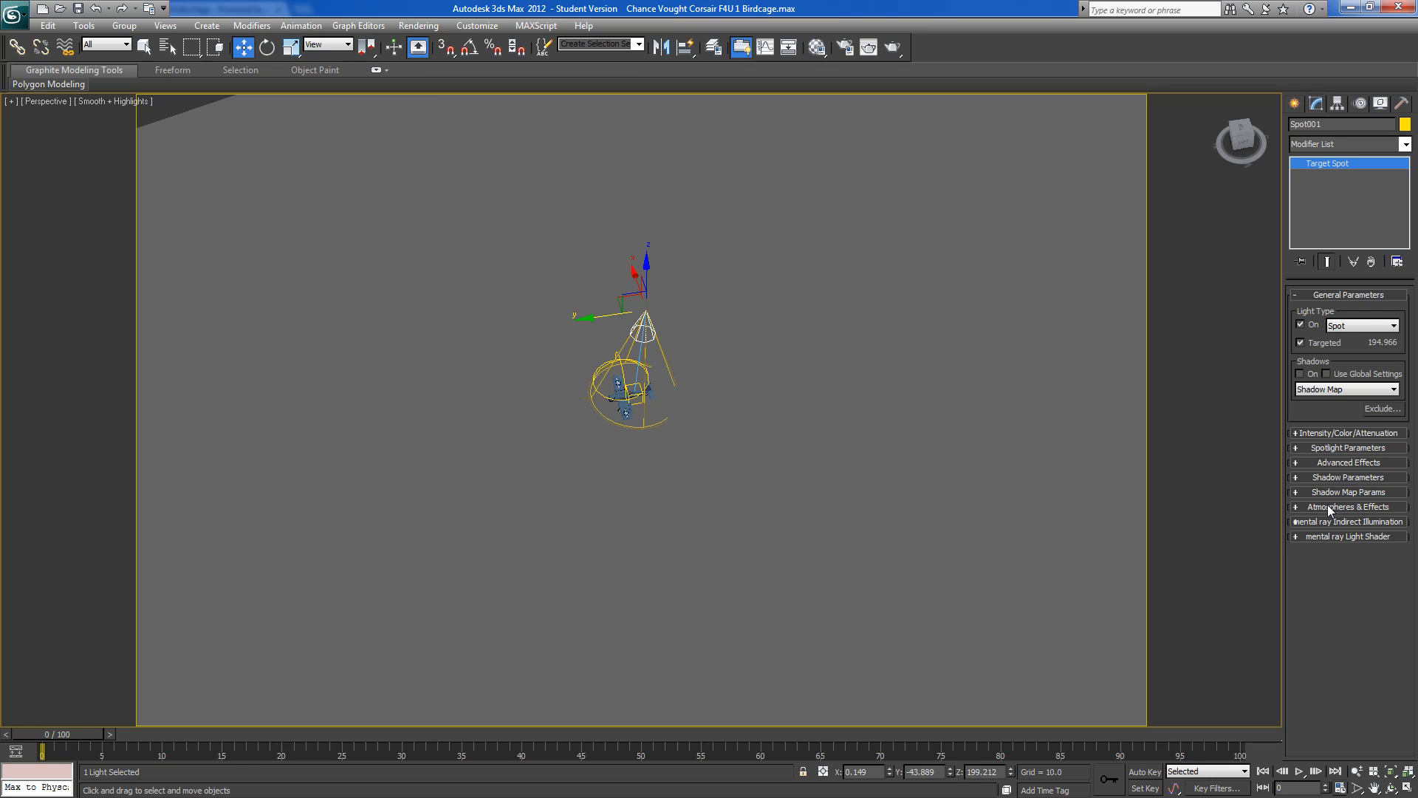
{"action": "left_click", "coordinate": [1325, 434]}
{"action": "left_click", "coordinate": [1301, 374]}
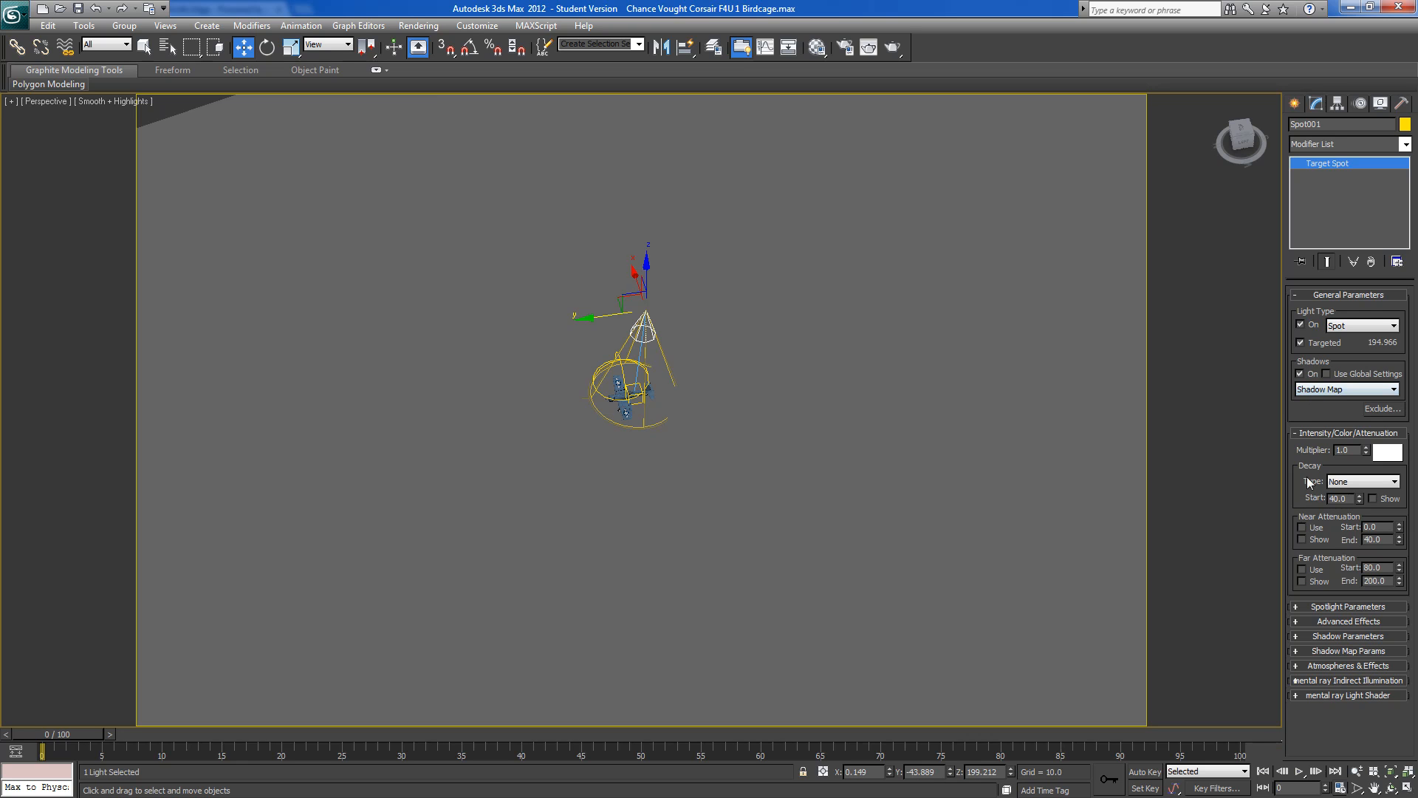
{"action": "left_click", "coordinate": [1318, 432]}
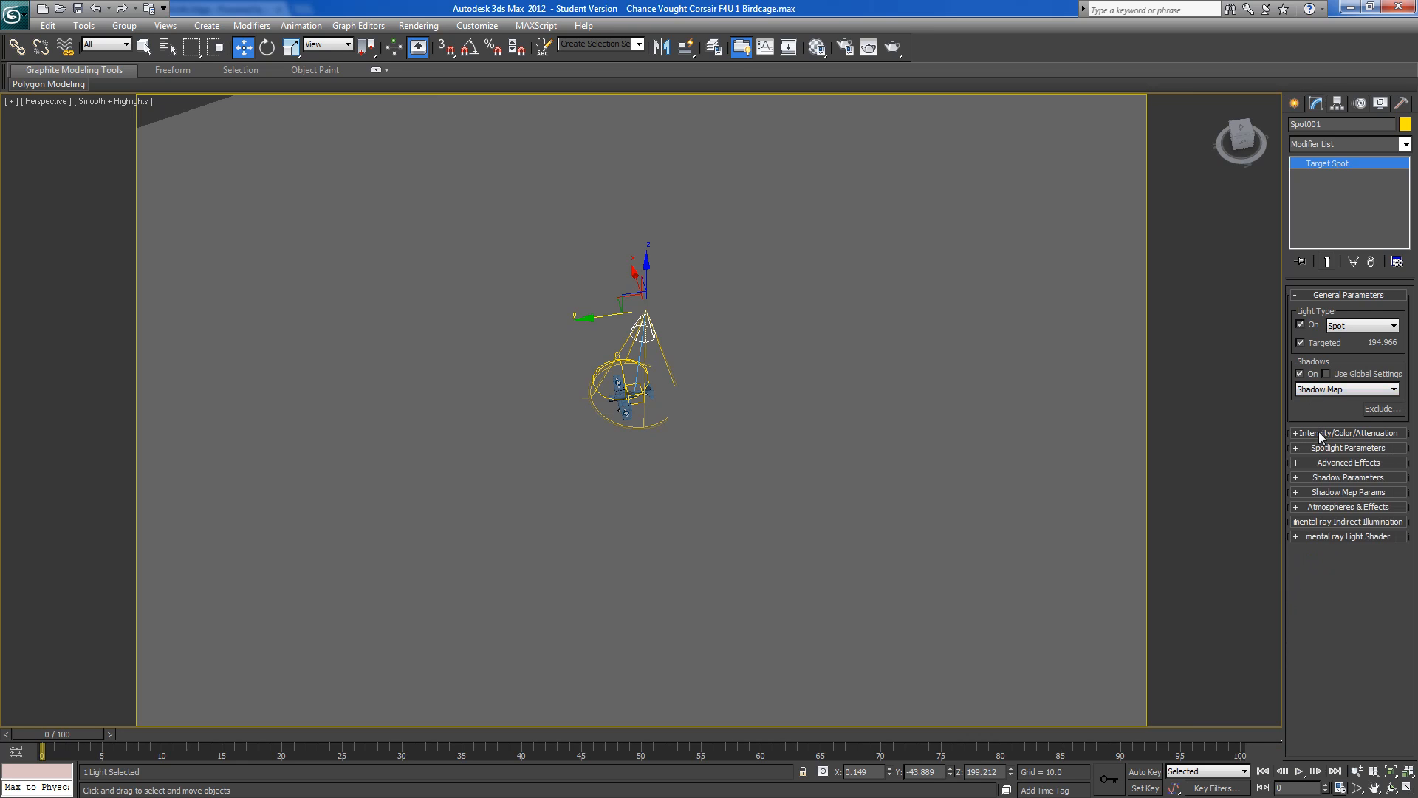
Turn off Specular in the spotlight's advanced effects, leaving Diffuse on and Ambient Only off
{"action": "left_click", "coordinate": [1315, 449]}
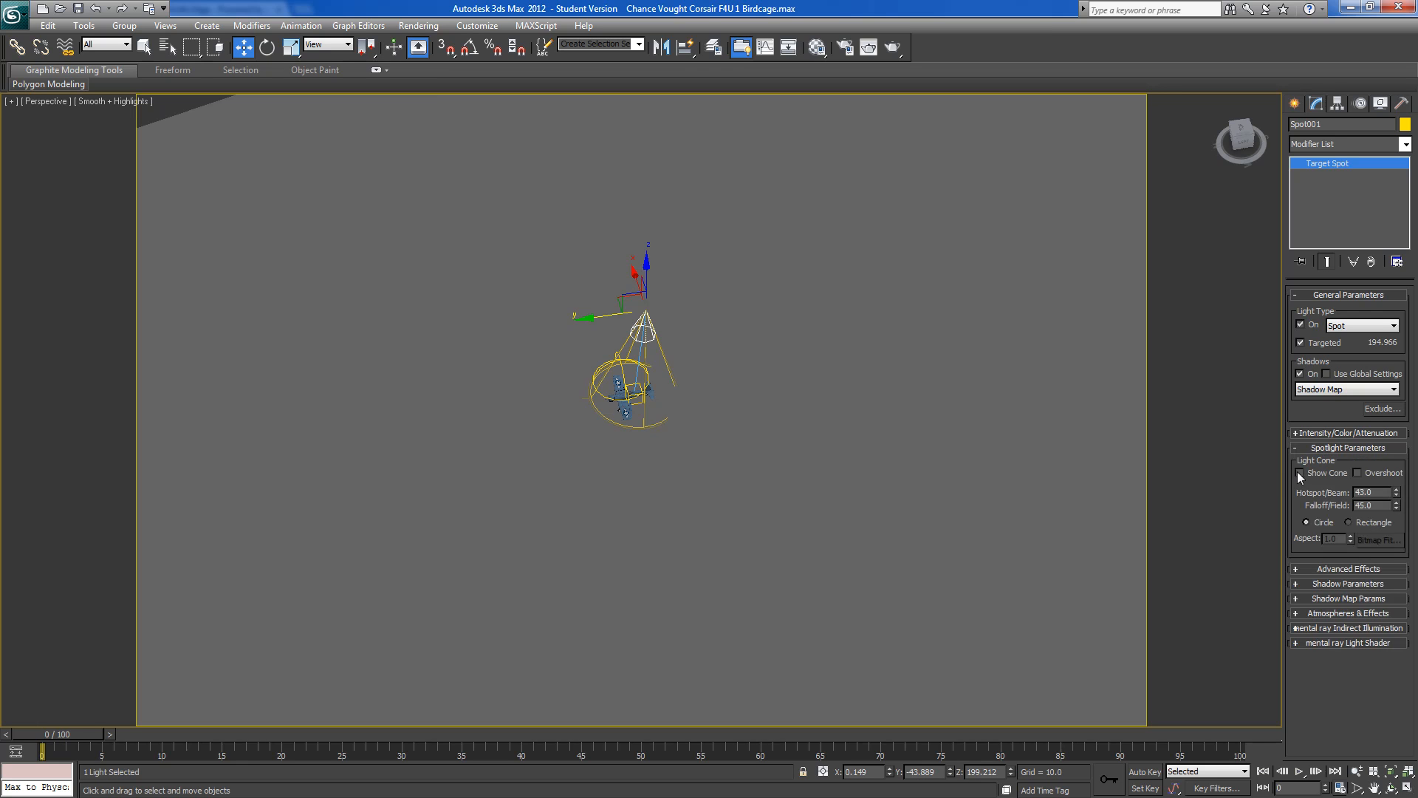
{"action": "left_click", "coordinate": [1313, 449]}
{"action": "left_click", "coordinate": [1313, 464]}
{"action": "left_click", "coordinate": [1306, 528]}
{"action": "left_click", "coordinate": [1305, 527]}
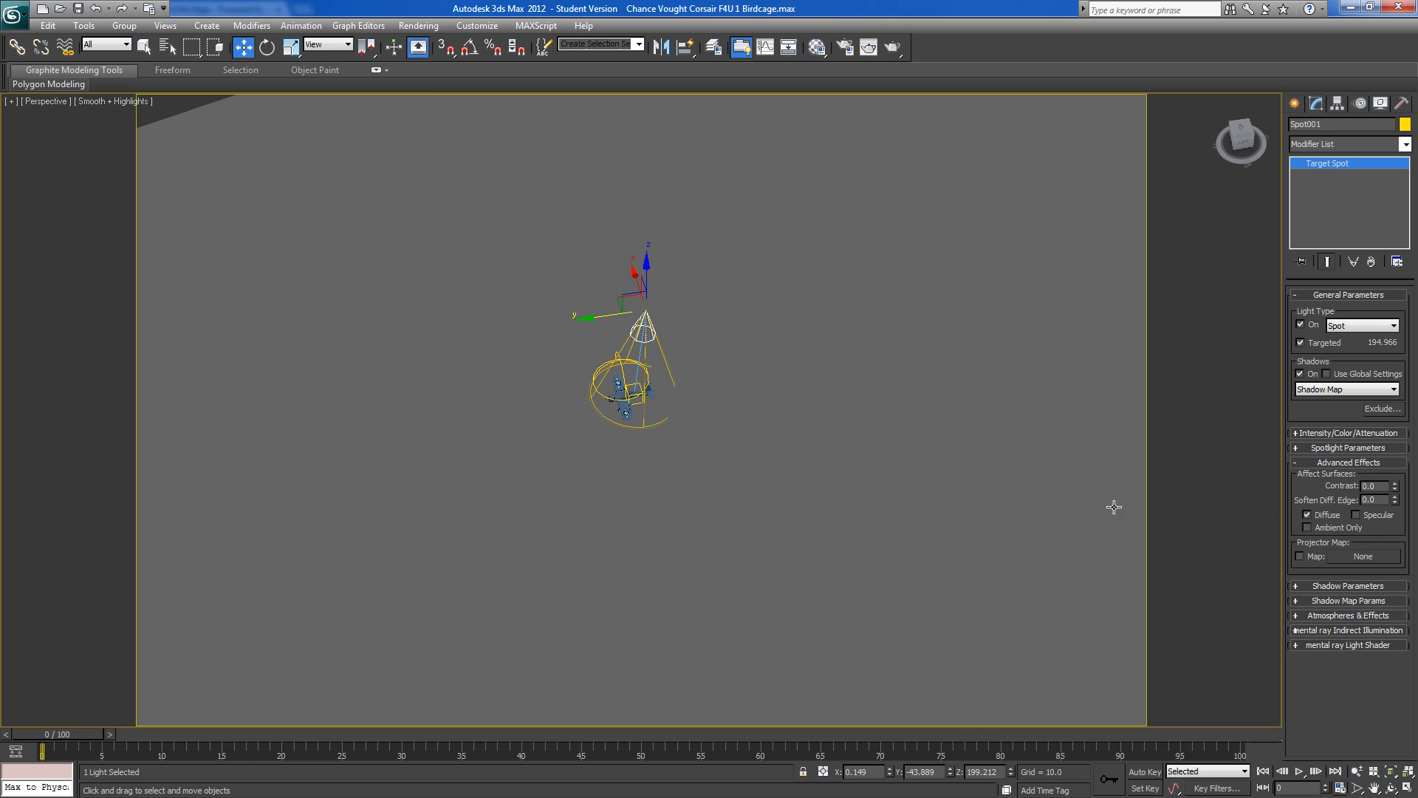
Turn on Ambient Only for the spotlight and lower it above the aircraft to about X 0.15, Y -51.0, Z 140.8
{"action": "left_click", "coordinate": [1307, 528]}
{"action": "middle_click_drag", "start_coordinate": [830, 595], "coordinate": [872, 567], "text": "alt"}
{"action": "middle_click_drag", "start_coordinate": [801, 535], "coordinate": [798, 485]}
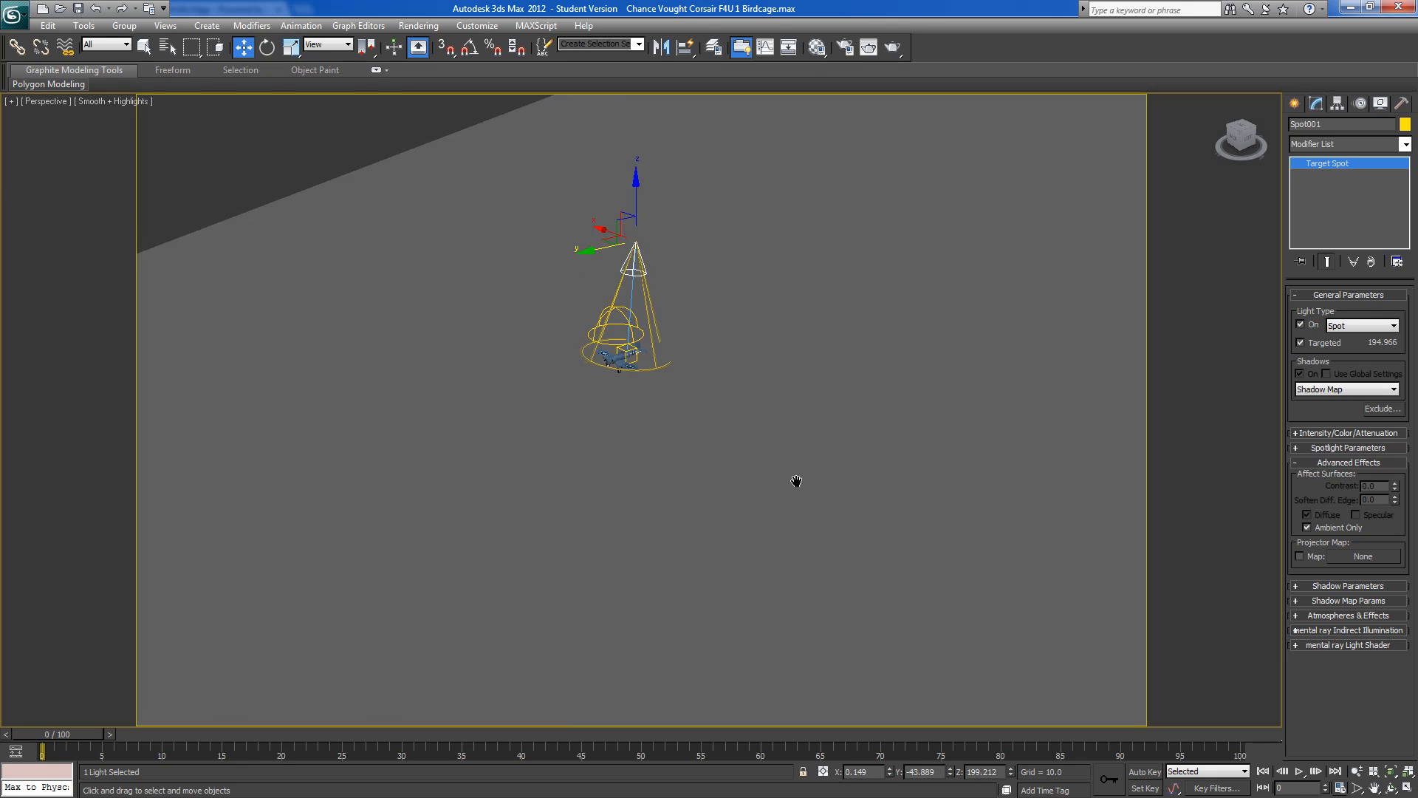
{"action": "scroll", "coordinate": [798, 485], "scroll_direction": "up", "scroll_amount": 8}
{"action": "middle_click_drag", "start_coordinate": [777, 597], "coordinate": [782, 629], "text": "alt"}
{"action": "scroll", "coordinate": [750, 646], "scroll_direction": "down", "scroll_amount": 8}
{"action": "middle_click_drag", "start_coordinate": [760, 561], "coordinate": [676, 476], "text": "alt"}
{"action": "left_click_drag", "start_coordinate": [641, 221], "coordinate": [654, 285]}
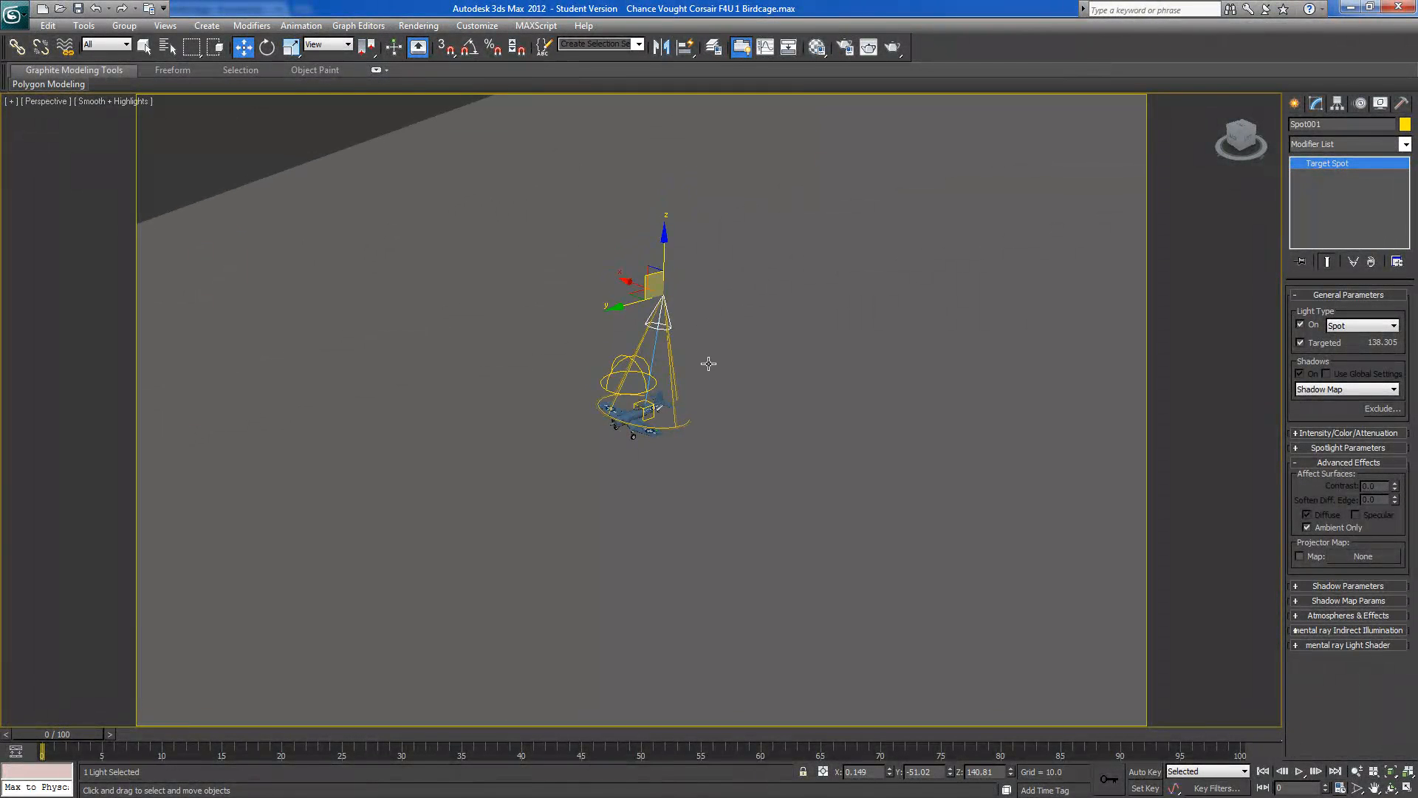
Frame the aircraft in a close three-quarter perspective view for rendering, with its nose toward the viewer
{"action": "scroll", "coordinate": [709, 361], "scroll_direction": "up", "scroll_amount": 10}
{"action": "middle_click_drag", "start_coordinate": [729, 412], "coordinate": [702, 292], "text": "alt"}
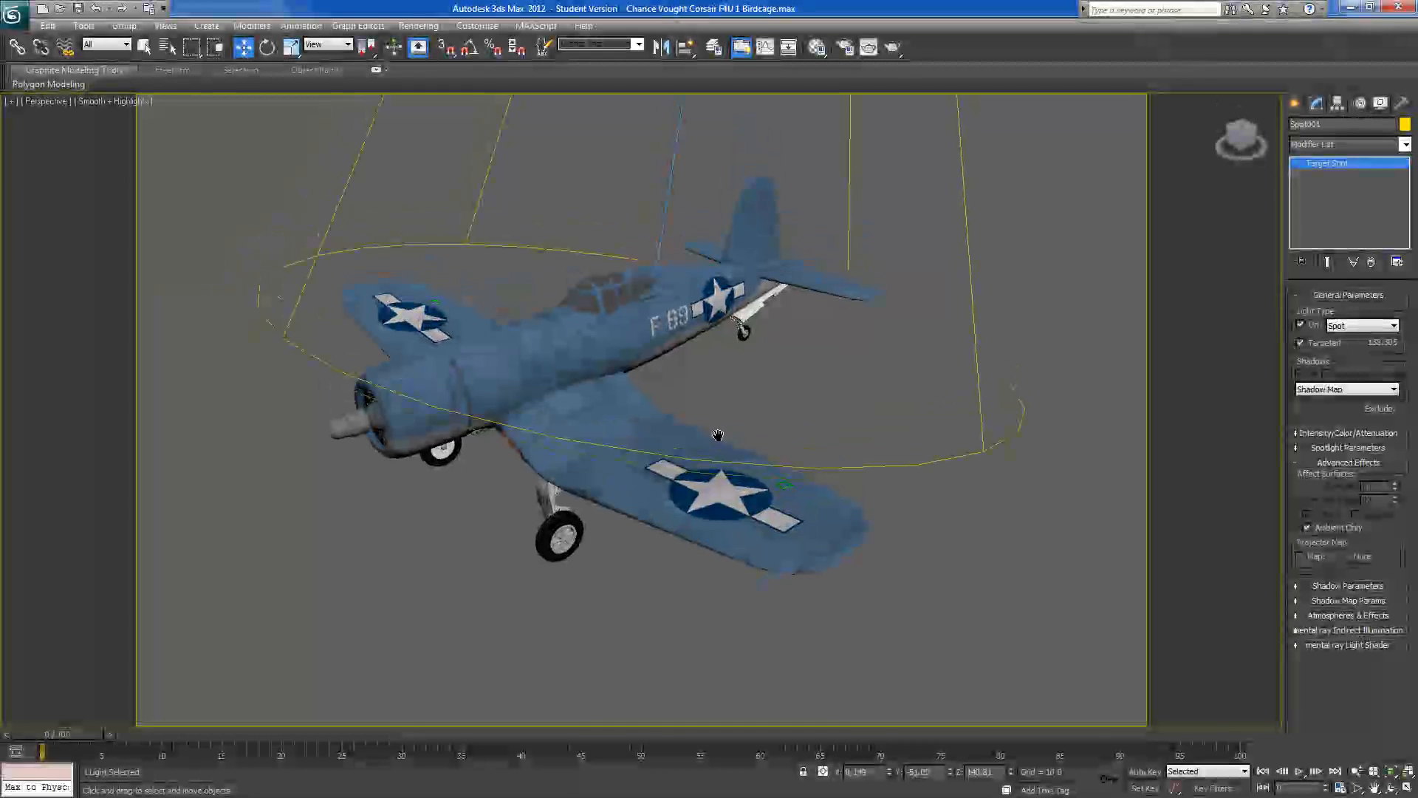
{"action": "scroll", "coordinate": [733, 341], "scroll_direction": "up", "scroll_amount": 3}
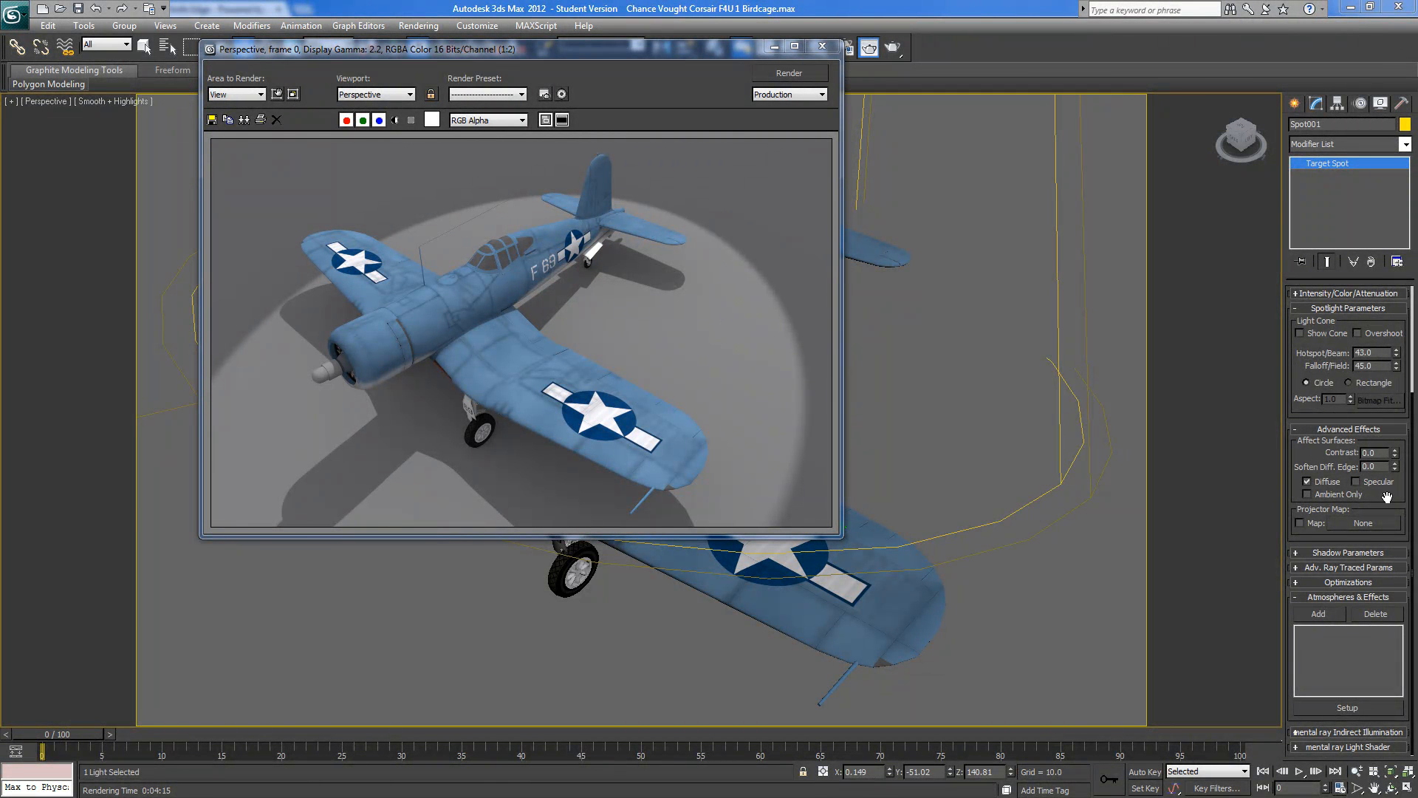
Check the shadow types available for the spotlight, keeping Adv. Ray Traced selected
{"action": "scroll", "coordinate": [1388, 497], "scroll_direction": "up", "scroll_amount": 3}
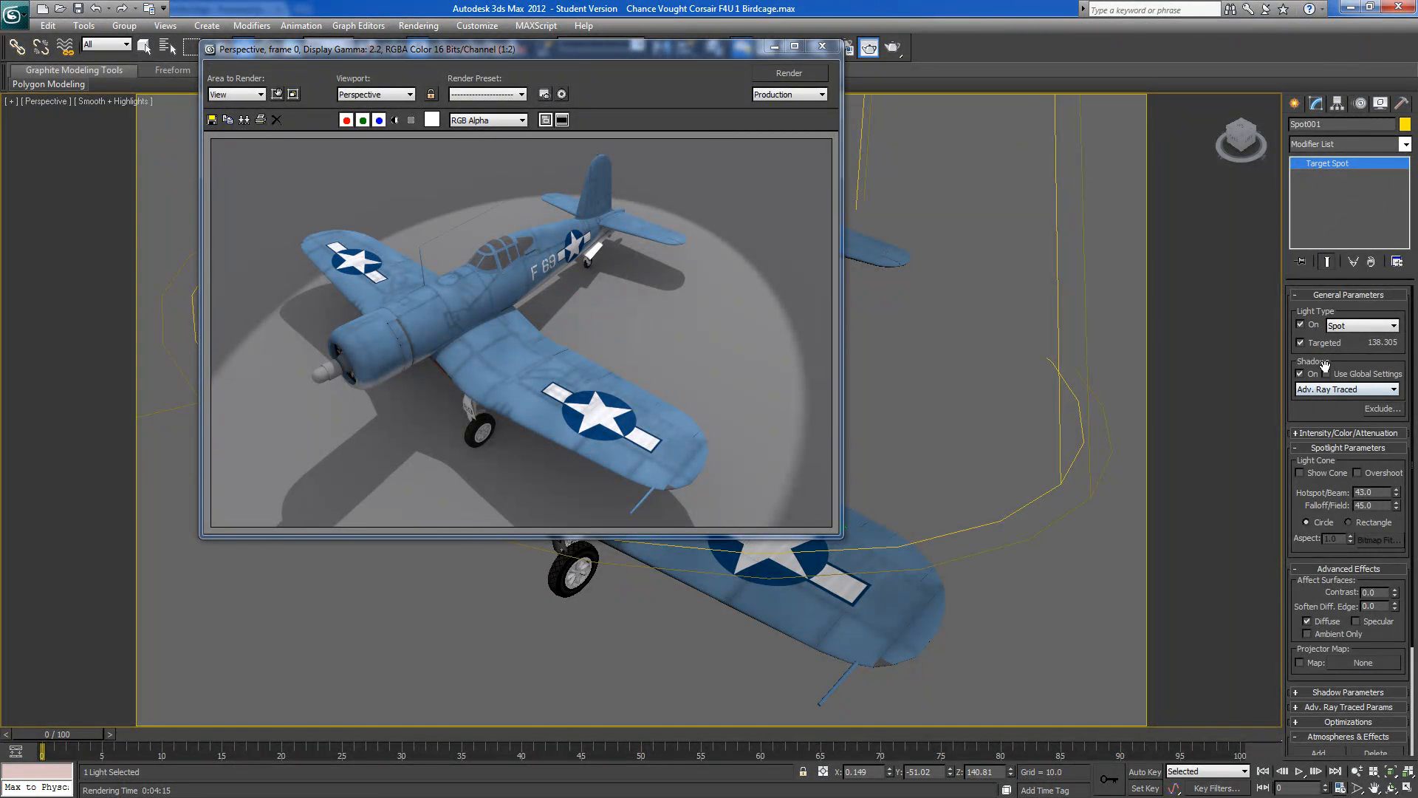
{"action": "left_click", "coordinate": [1312, 393]}
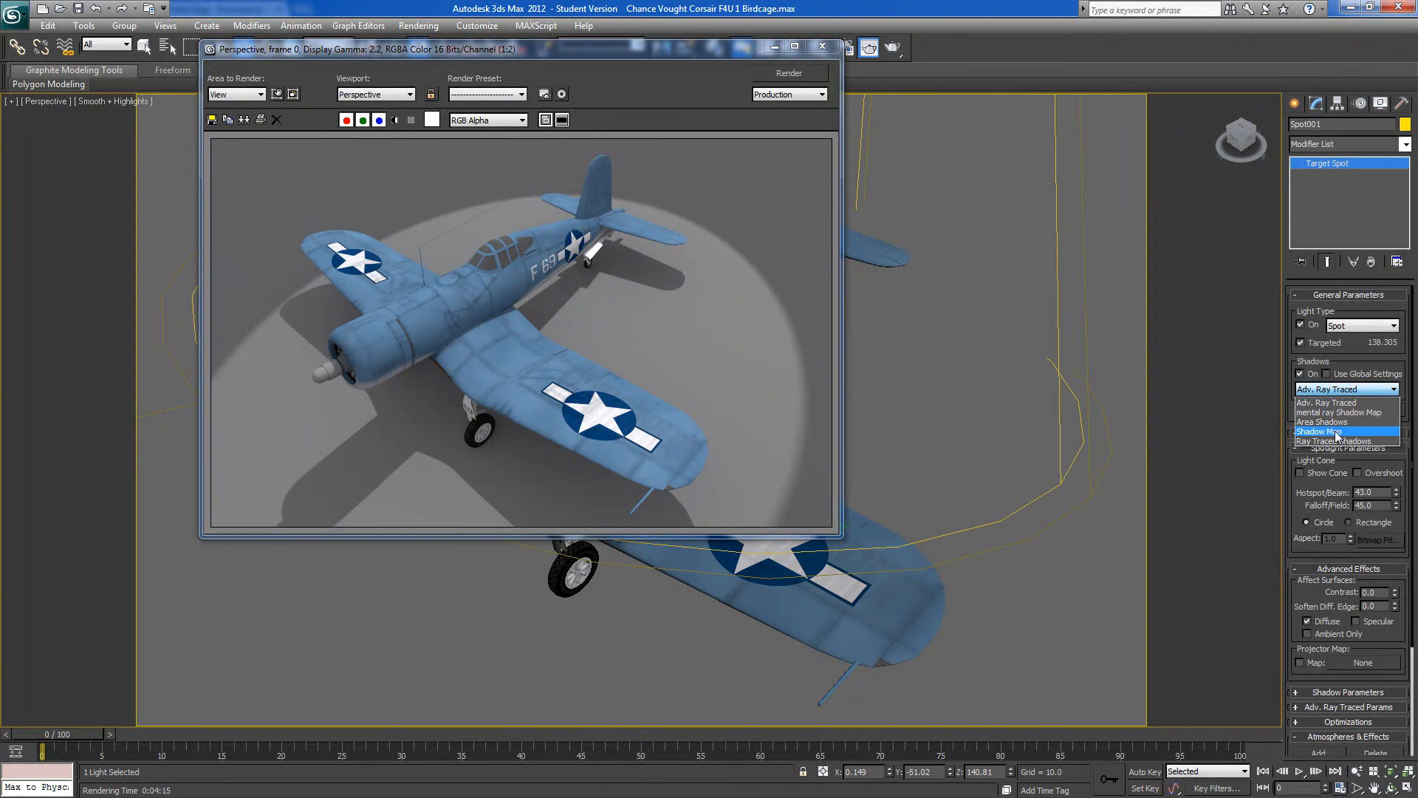
{"action": "left_click", "coordinate": [1225, 399]}
Move the rendered frame aside and review the Light Tracer parameters in the render setup's advanced lighting
{"action": "left_click_drag", "start_coordinate": [738, 49], "coordinate": [723, 115]}
{"action": "left_click", "coordinate": [845, 47]}
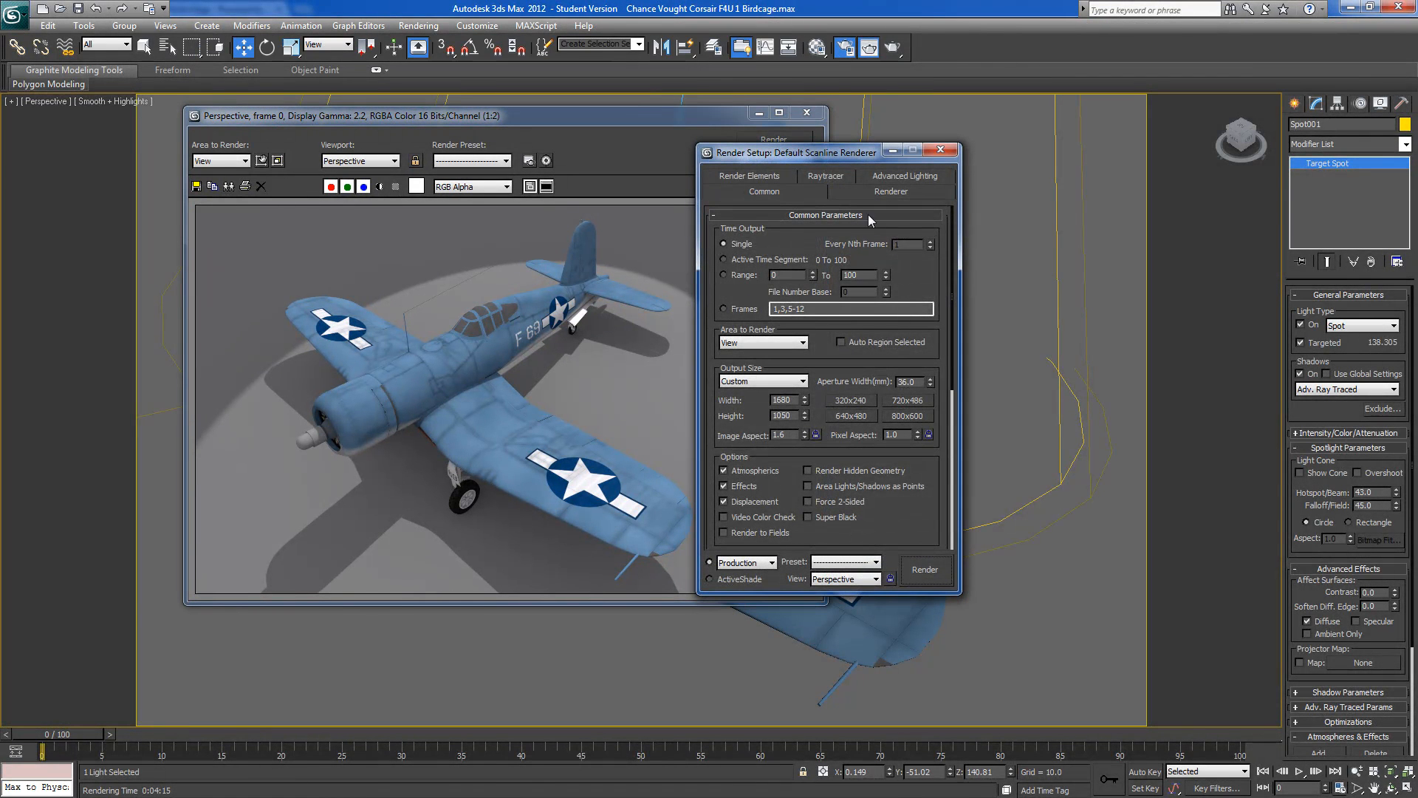
{"action": "left_click", "coordinate": [897, 177]}
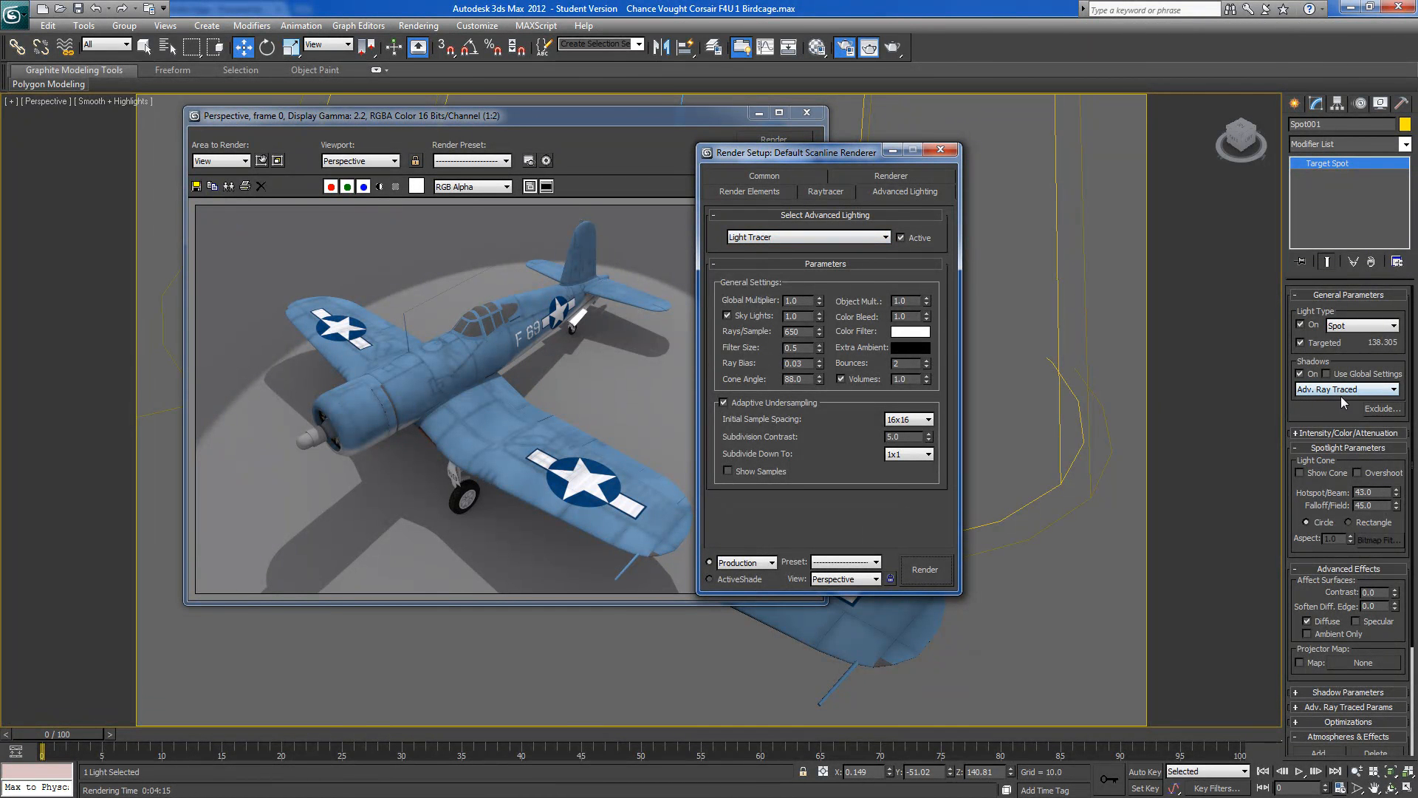
{"action": "left_click", "coordinate": [939, 150]}
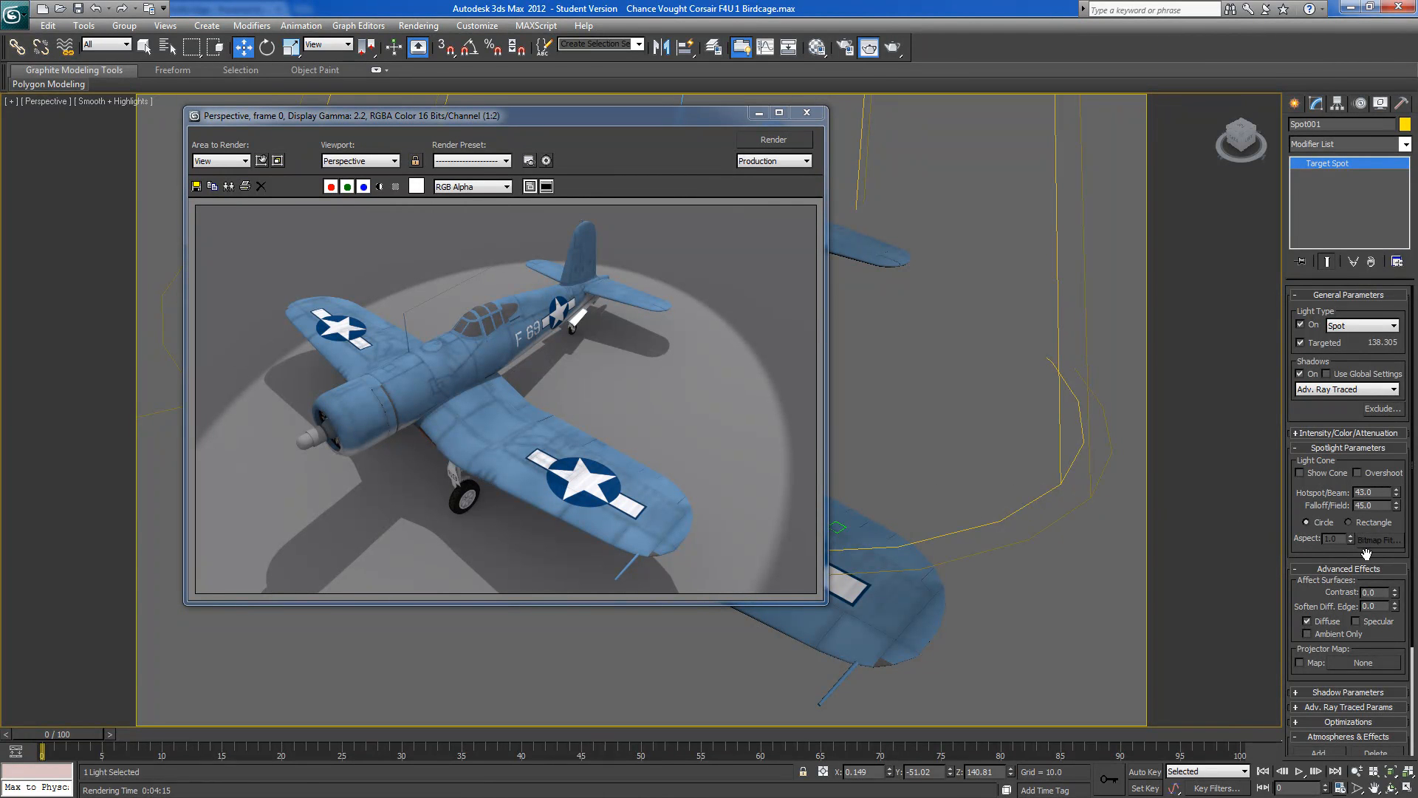
Review the spotlight's general, light cone and advanced effects settings against the rendered image
{"action": "left_click_drag", "start_coordinate": [1383, 647], "coordinate": [1379, 464]}
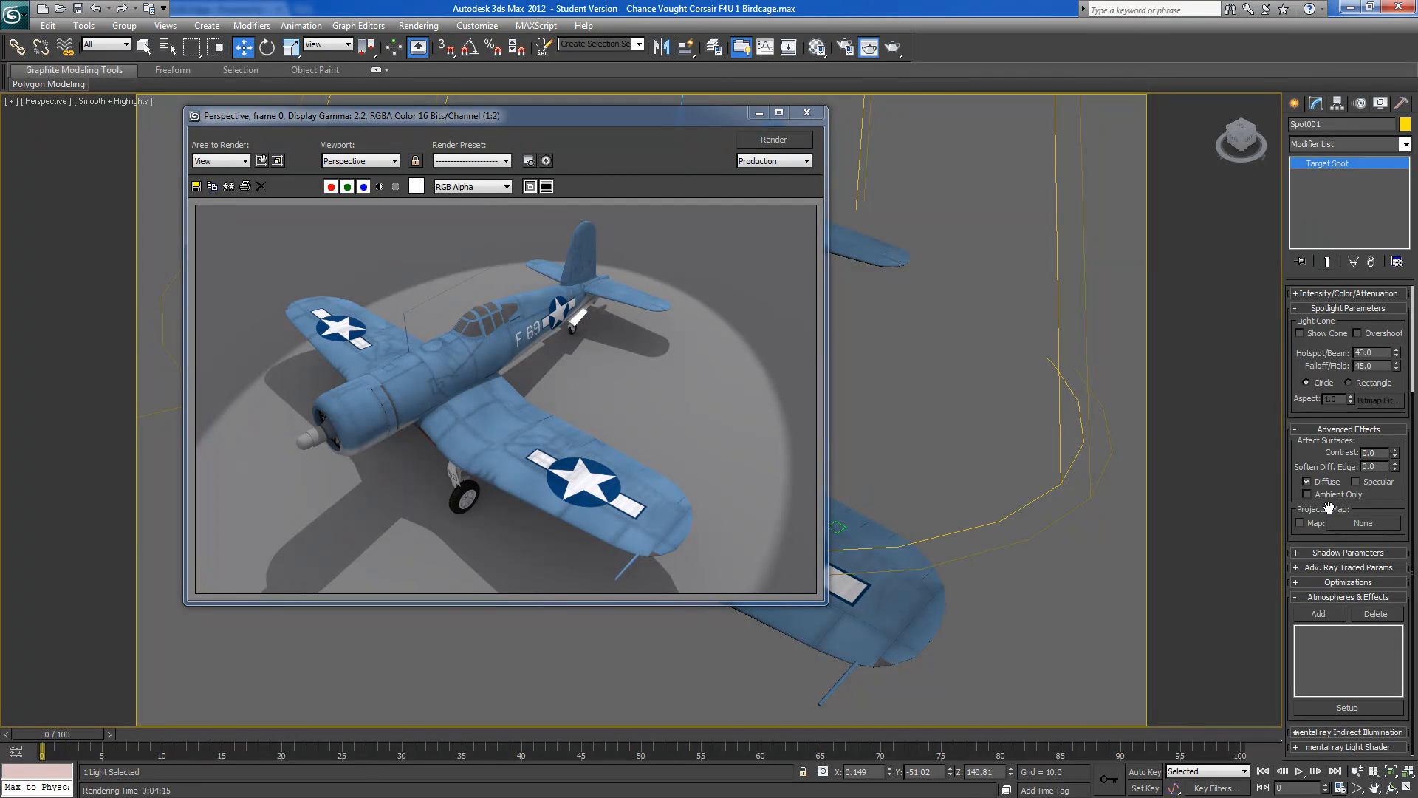
{"action": "scroll", "coordinate": [1329, 508], "scroll_direction": "up", "scroll_amount": 3}
{"action": "left_click", "coordinate": [1300, 325]}
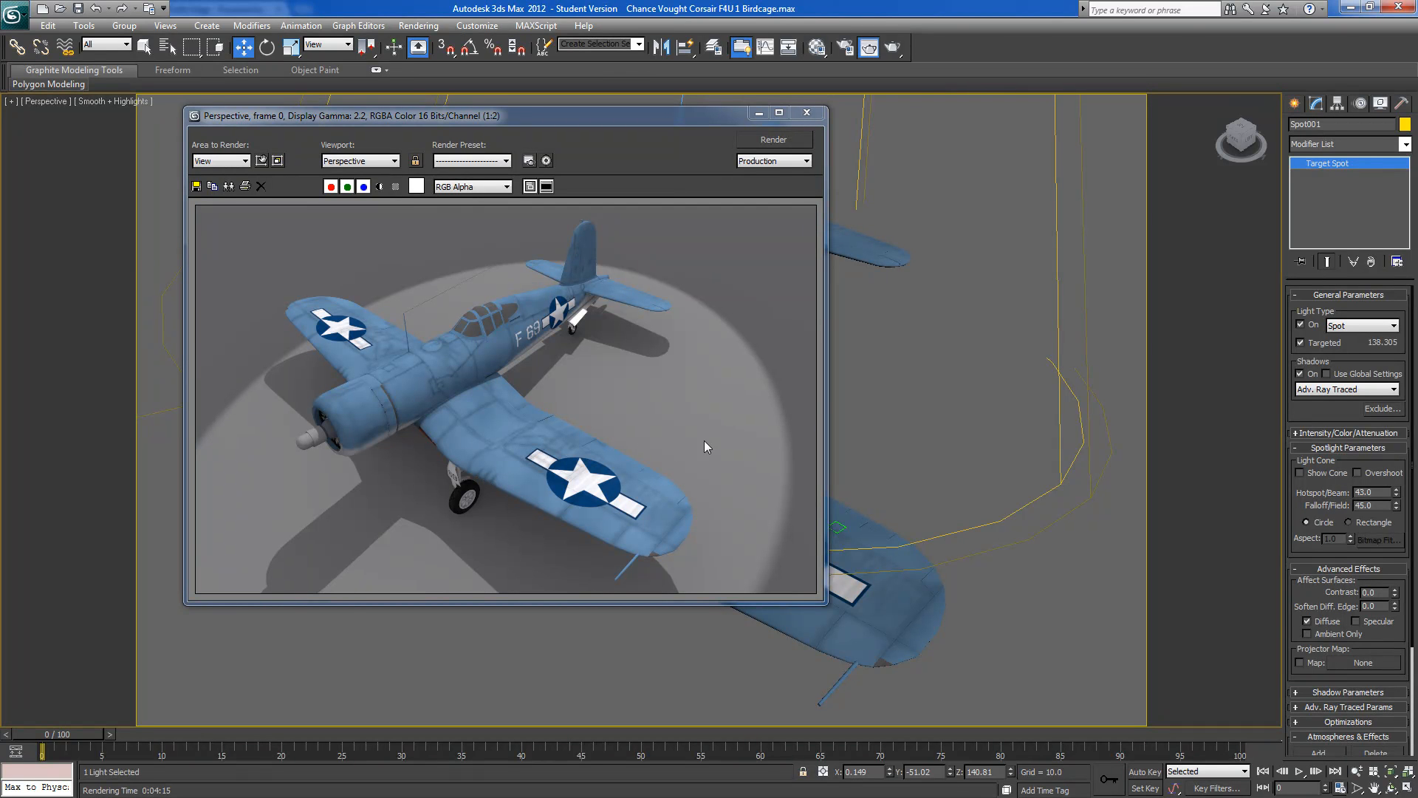
Examine the aircraft's Diffuse material, checking its Blinn shader settings and the texture assigned to Diffuse Color
{"action": "left_click", "coordinate": [817, 47]}
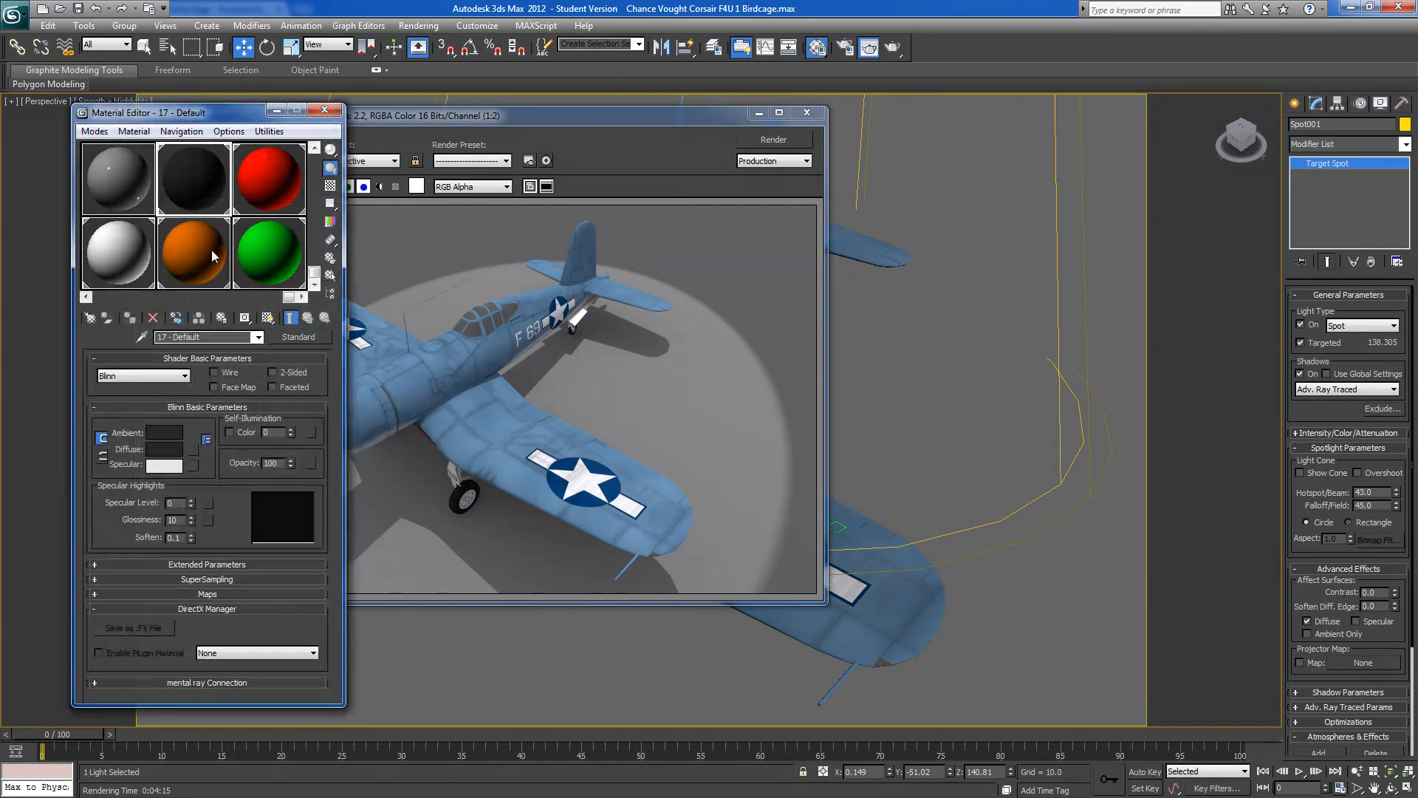
{"action": "left_click_drag", "start_coordinate": [315, 275], "coordinate": [315, 152]}
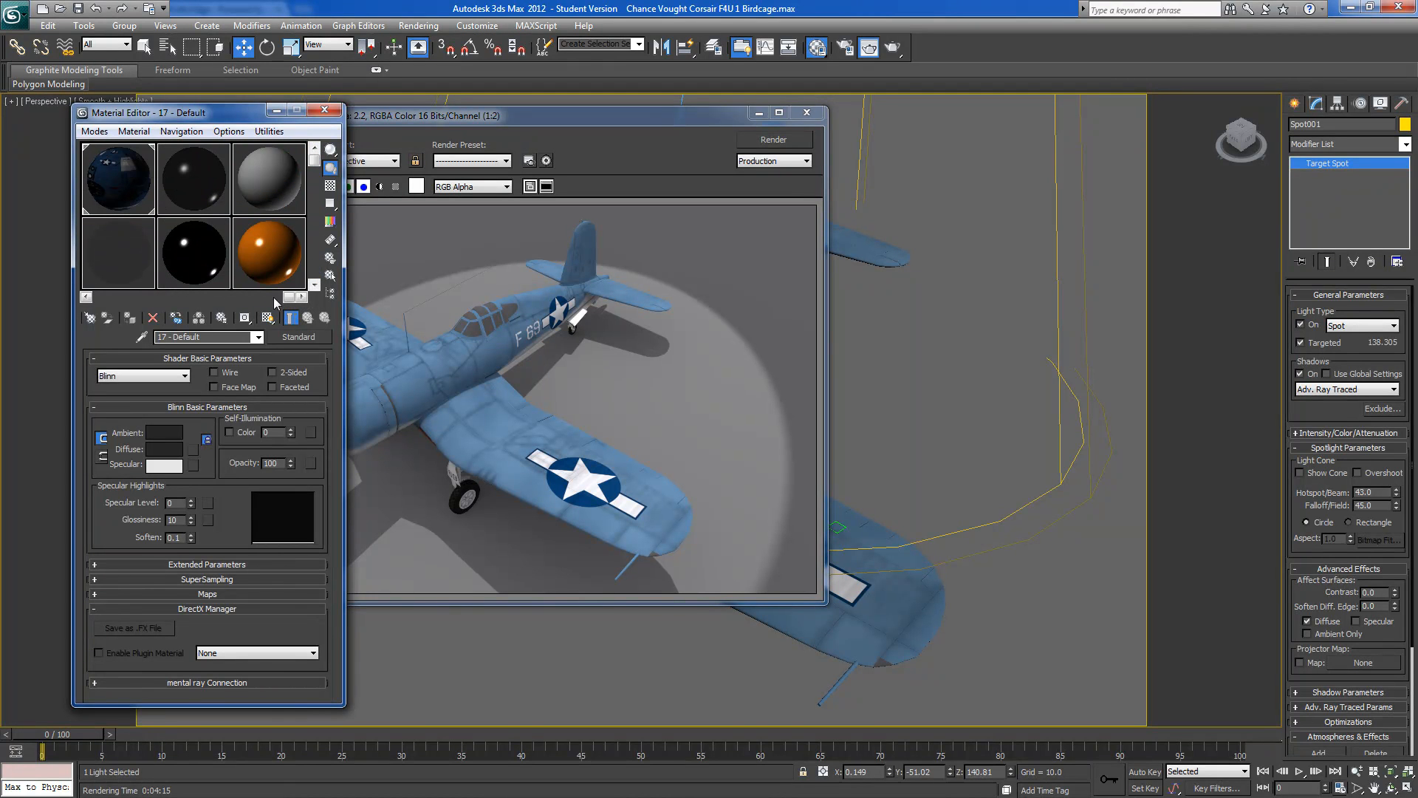
{"action": "left_click_drag", "start_coordinate": [290, 298], "coordinate": [121, 298]}
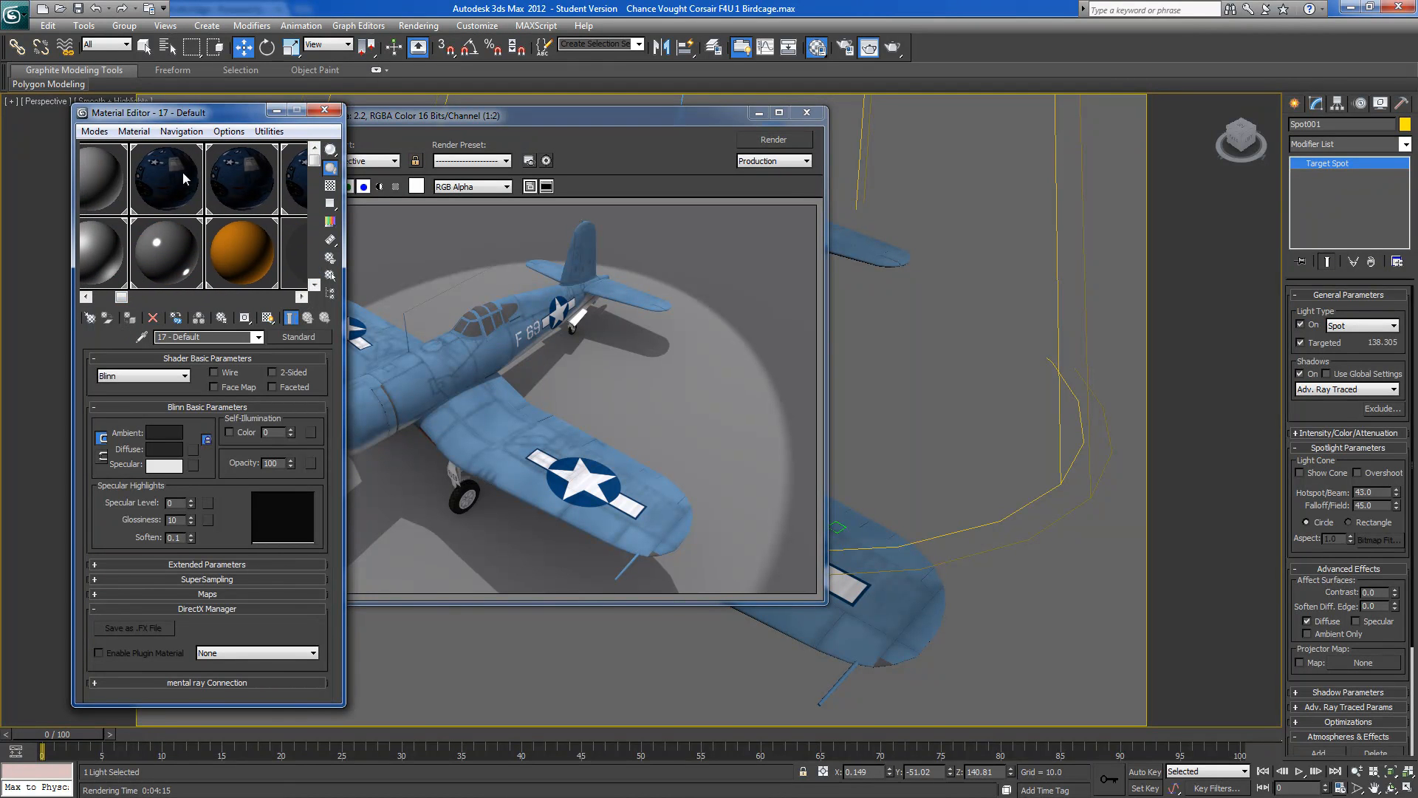
{"action": "left_click", "coordinate": [179, 175]}
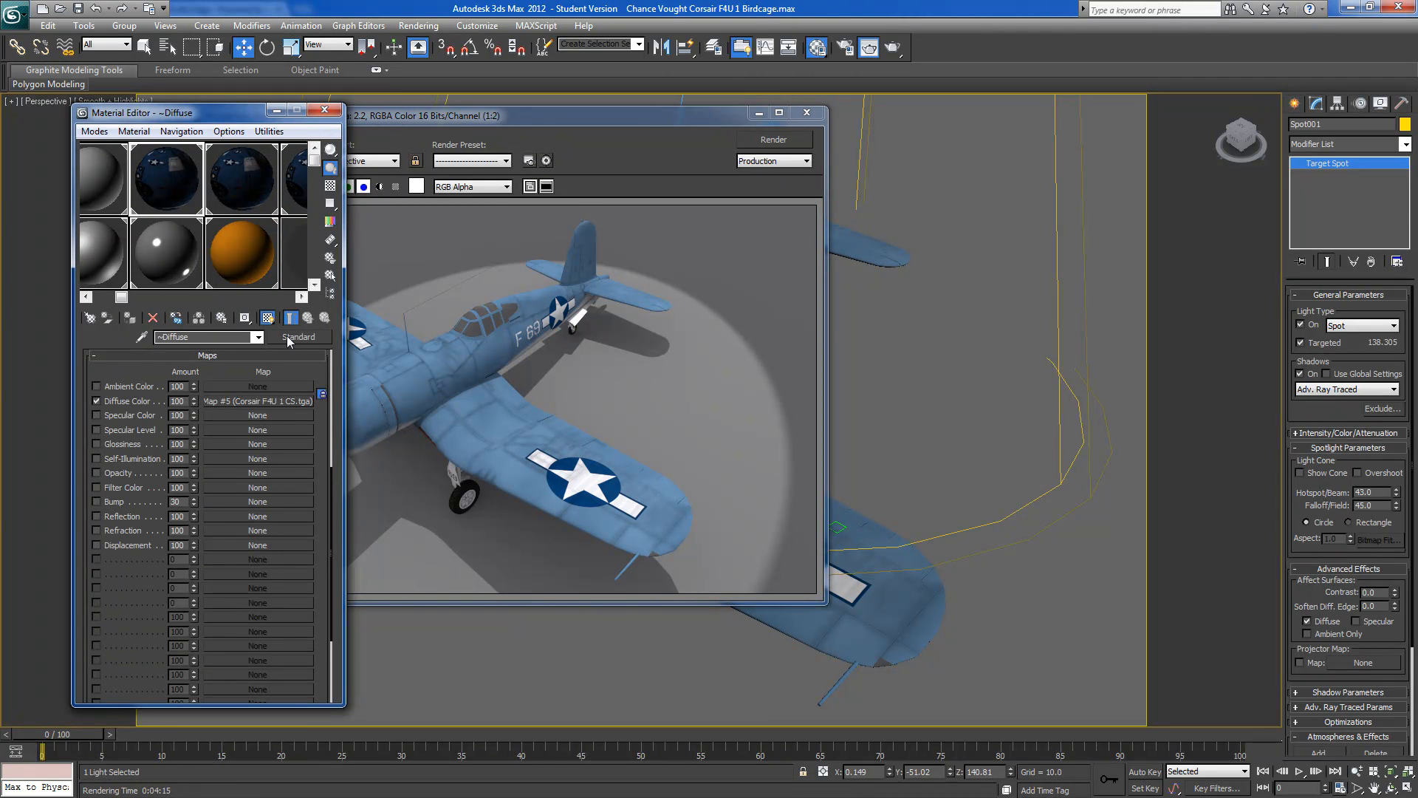
{"action": "left_click", "coordinate": [269, 354]}
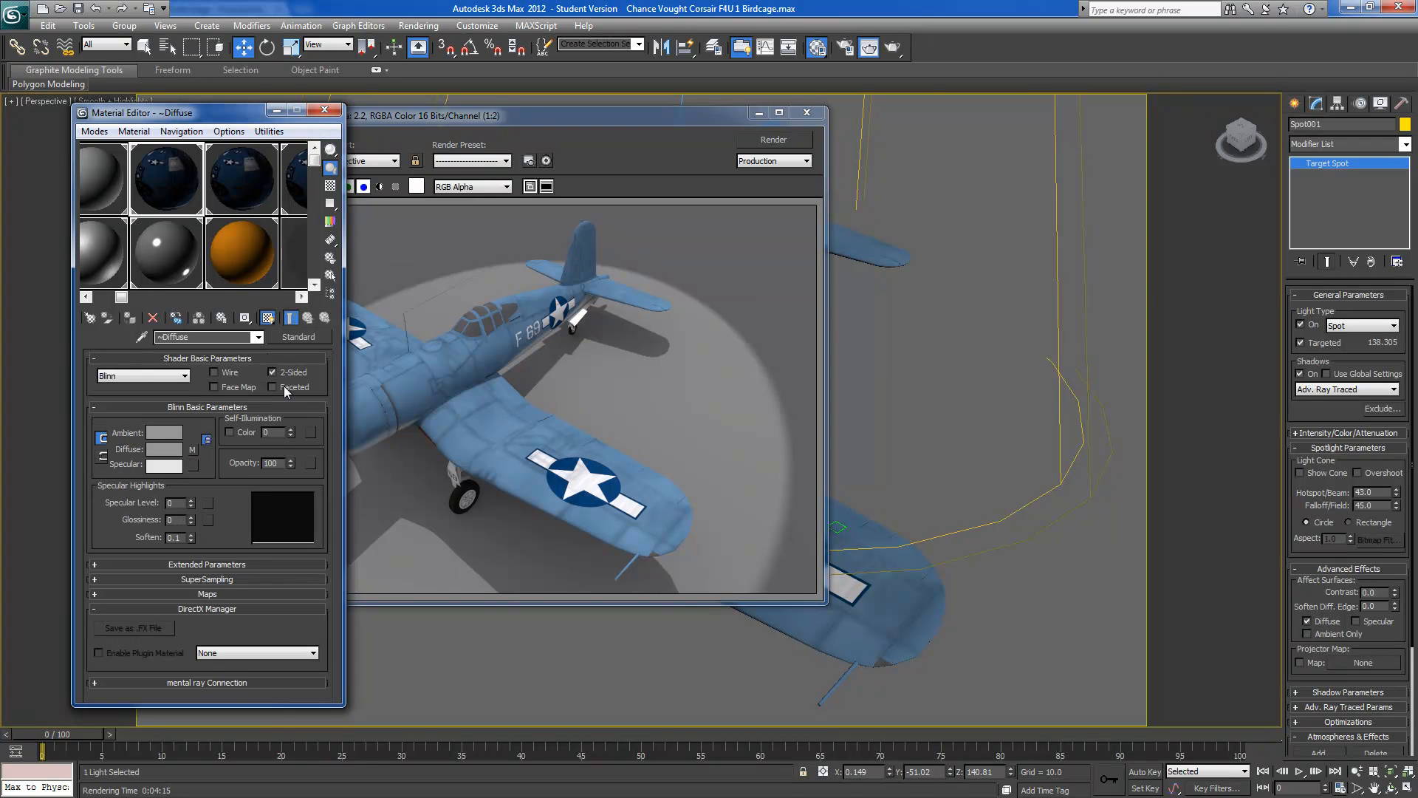
{"action": "left_click", "coordinate": [206, 594]}
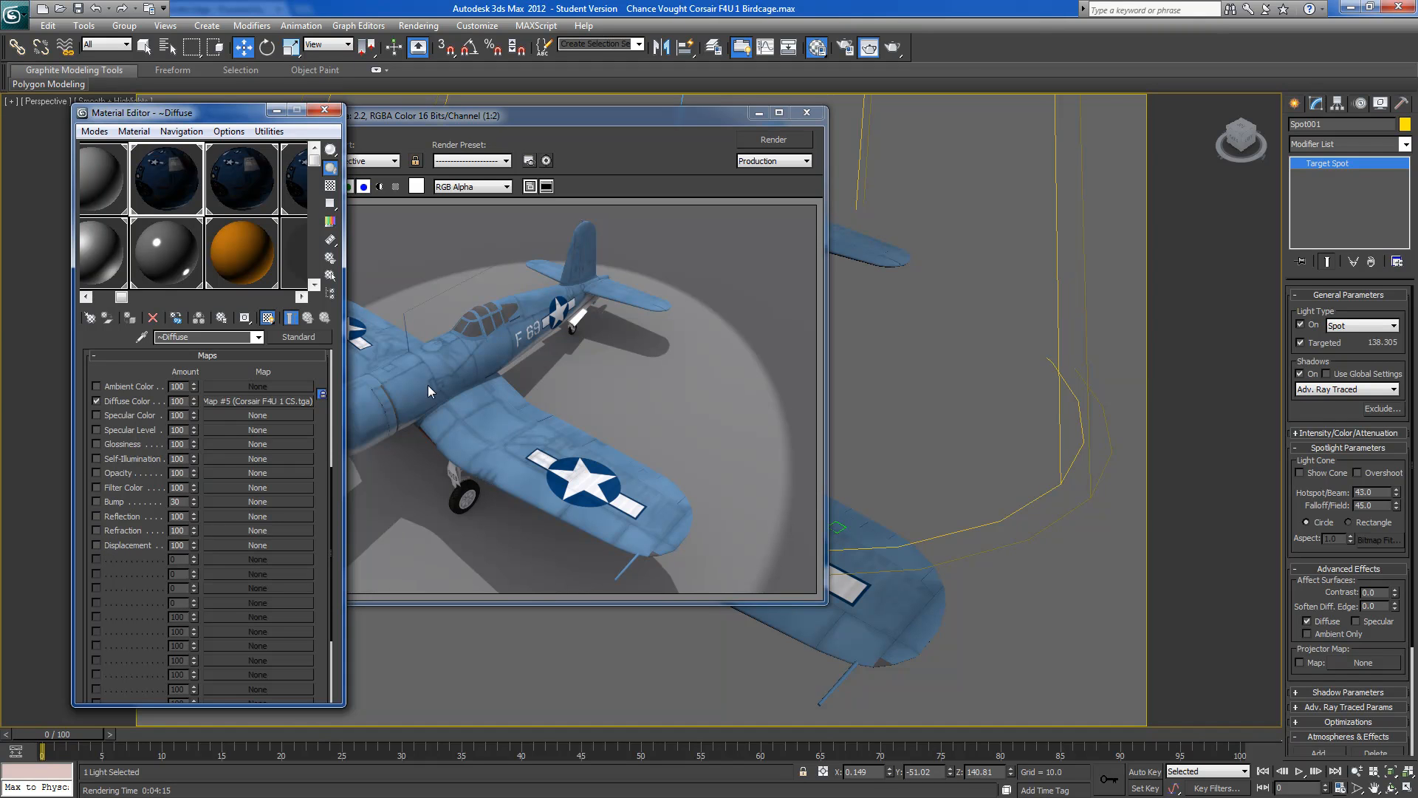
{"action": "left_click", "coordinate": [323, 112]}
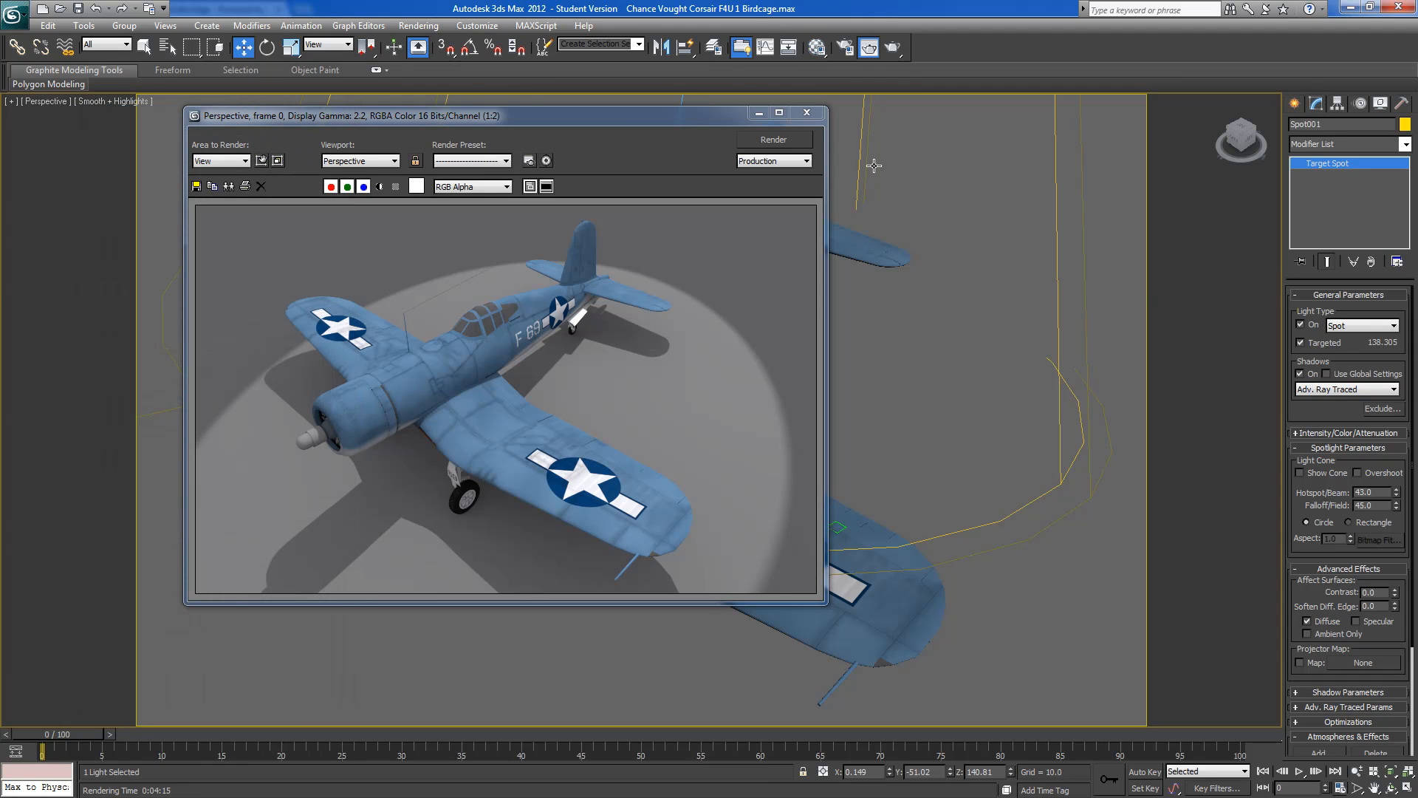